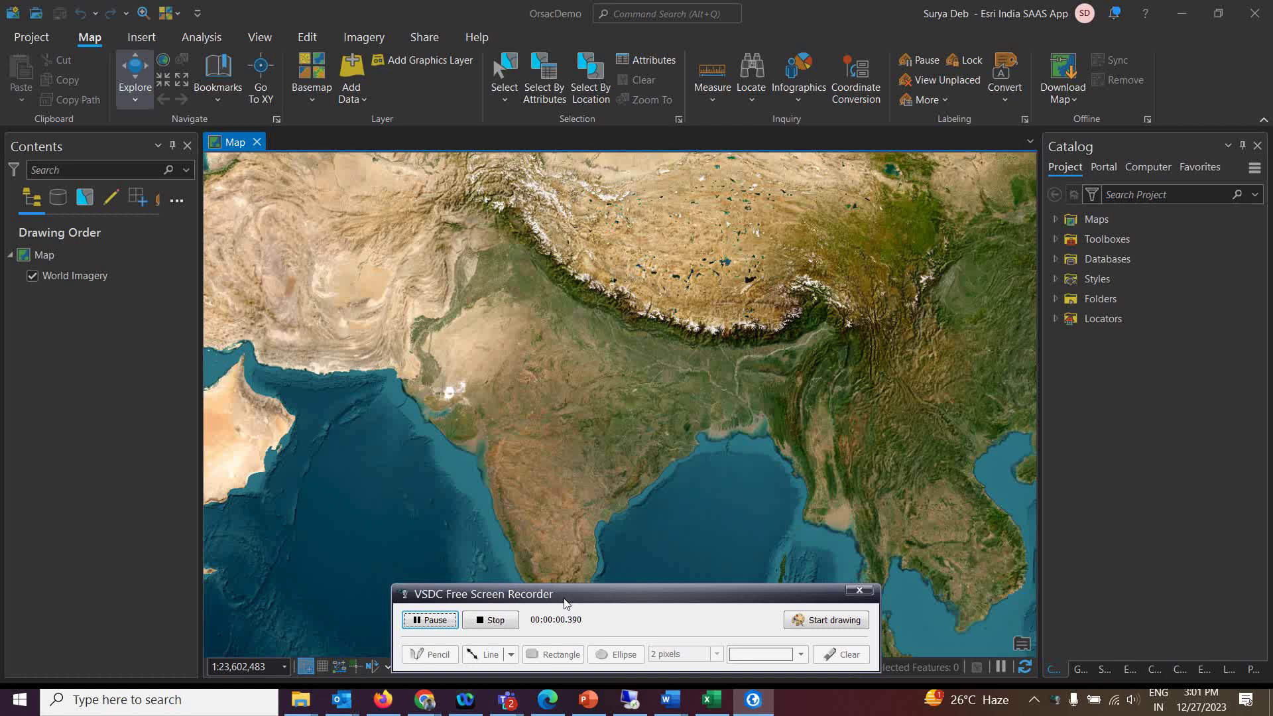
Switch to Firefox and look through the home page of the Space, Remote sensing and GIS YouTube channel
drag(547, 586, 659, 637)
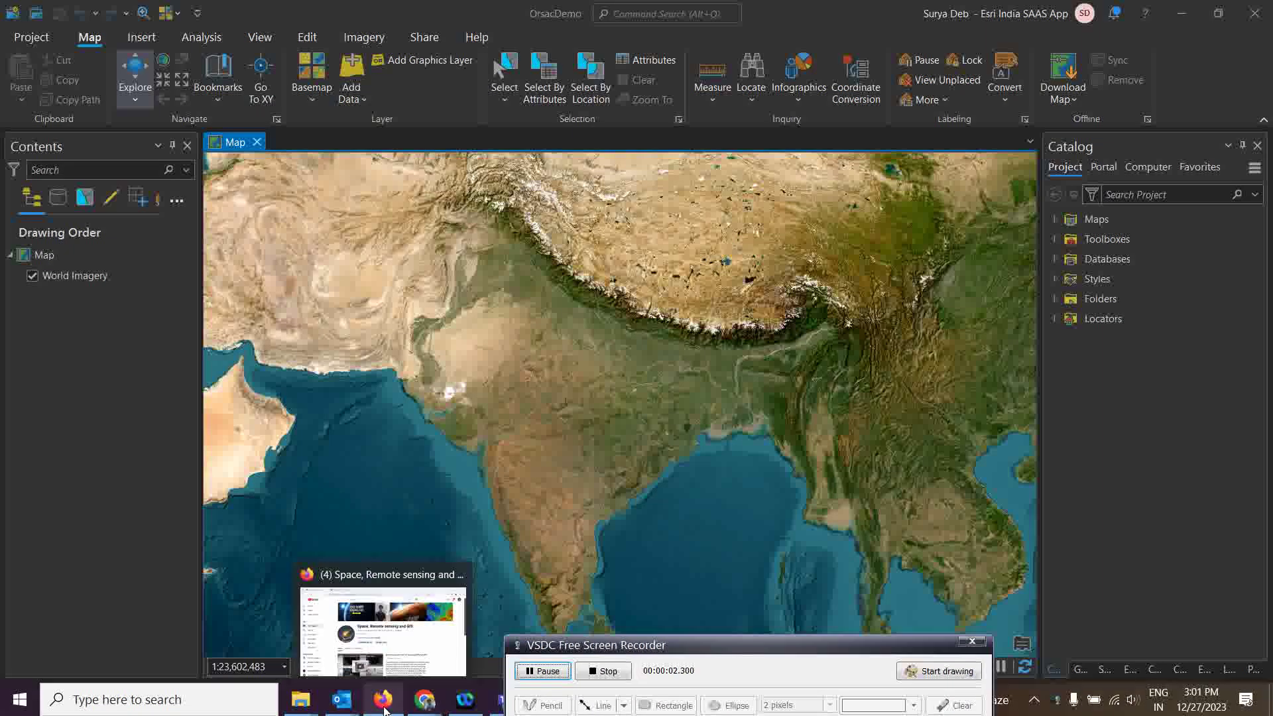
mouse_move(307, 704)
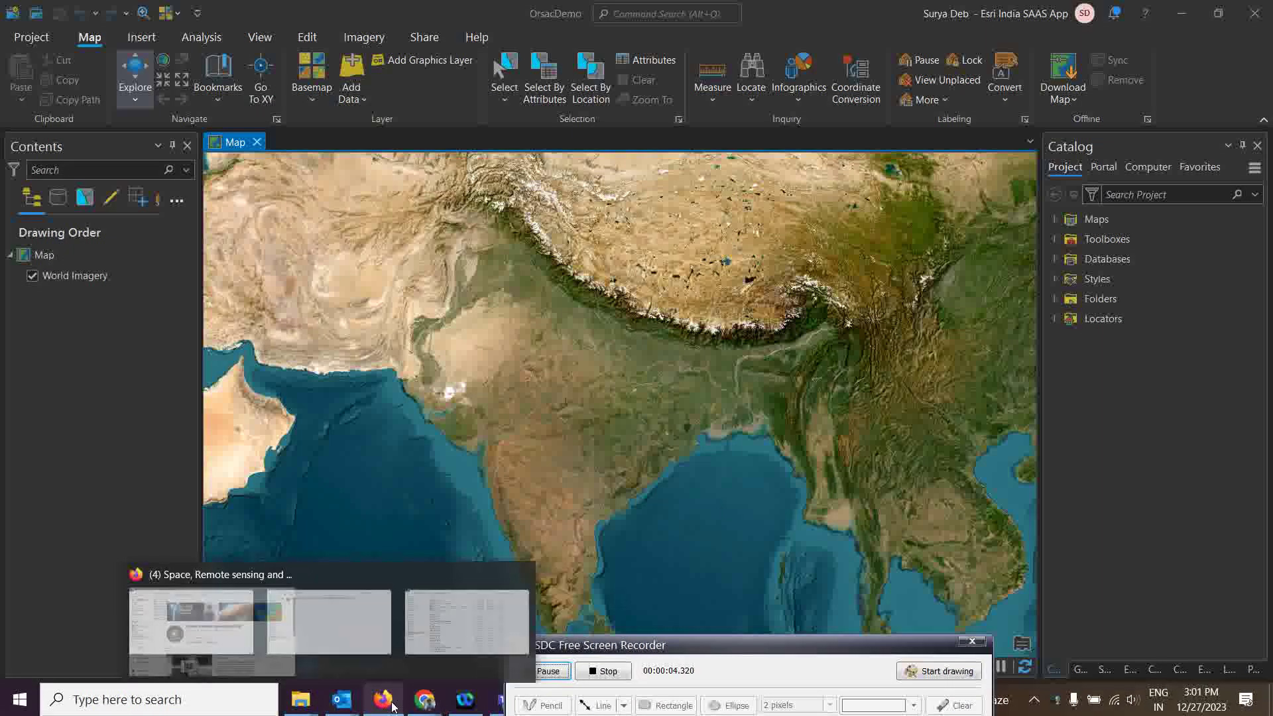
click(361, 643)
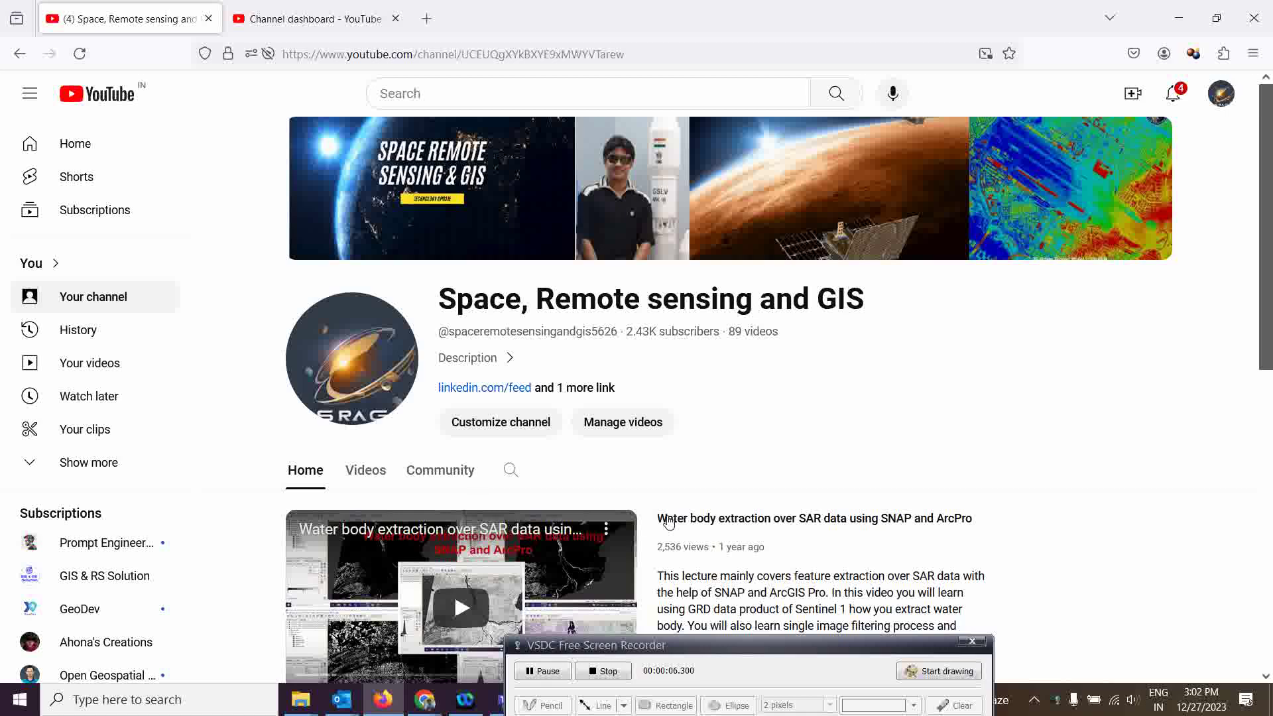
drag(690, 649, 839, 677)
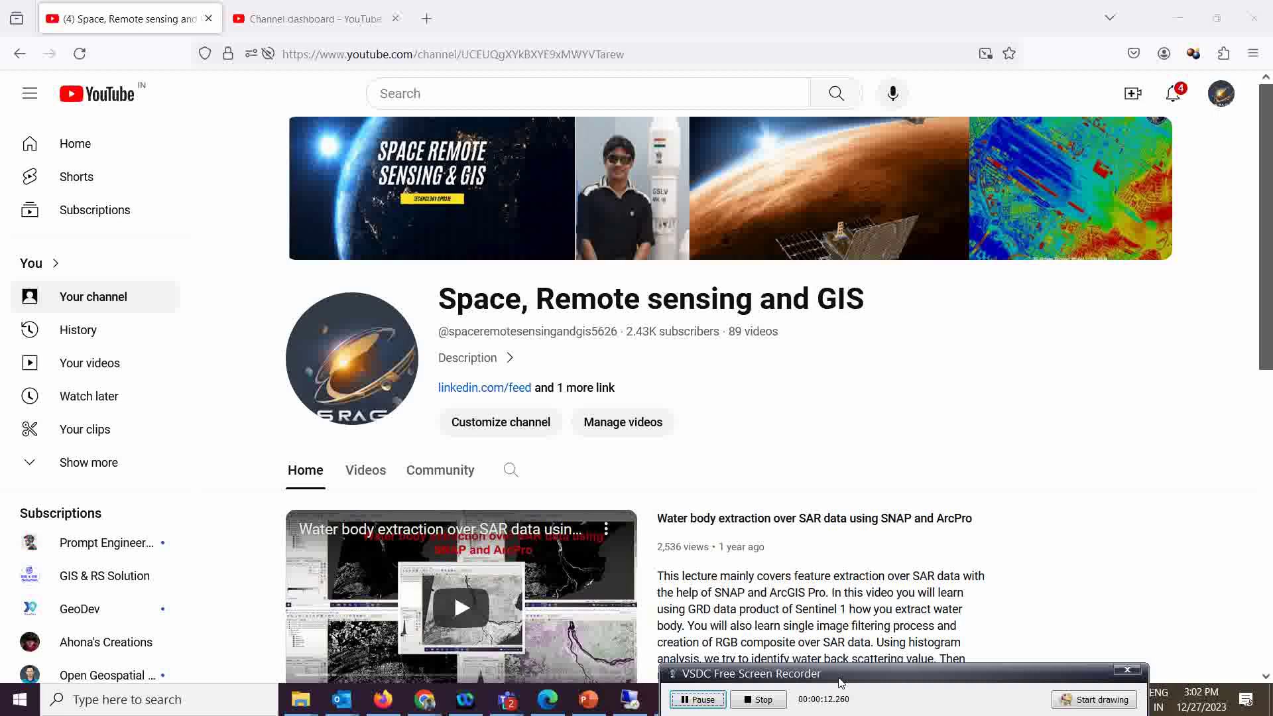
scroll(670, 415, down, 6)
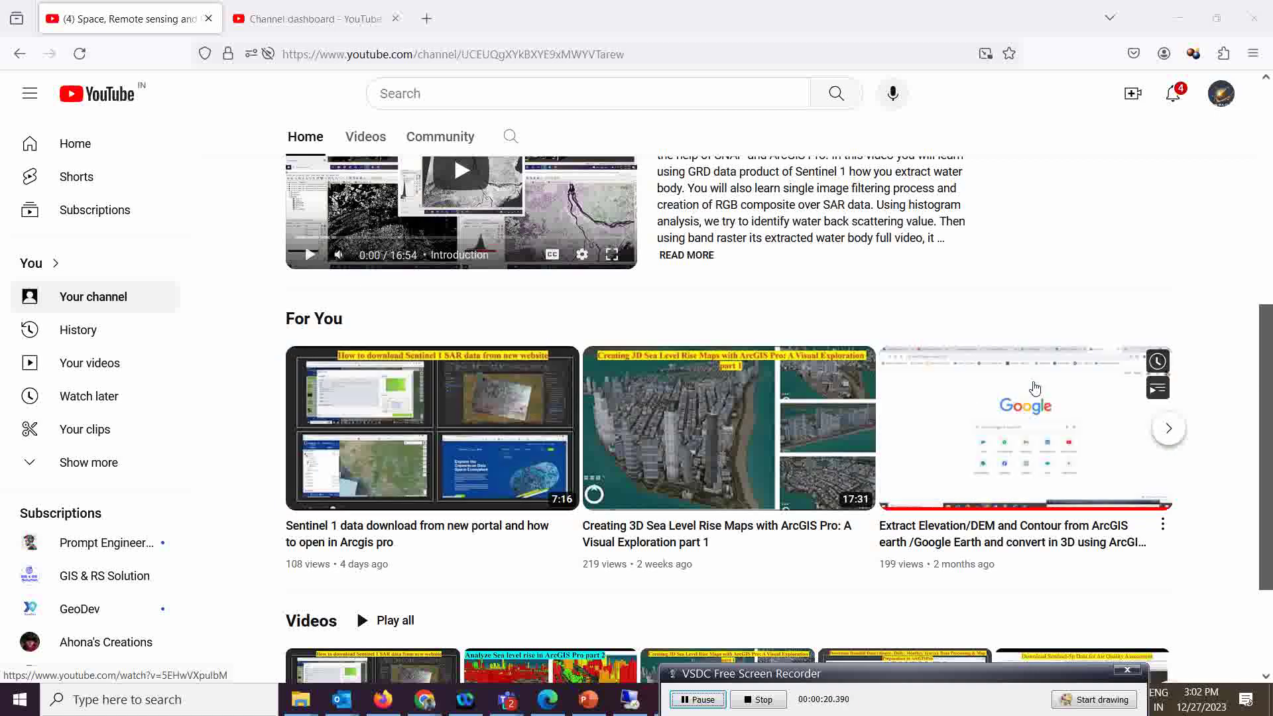
scroll(1033, 289, up, 1)
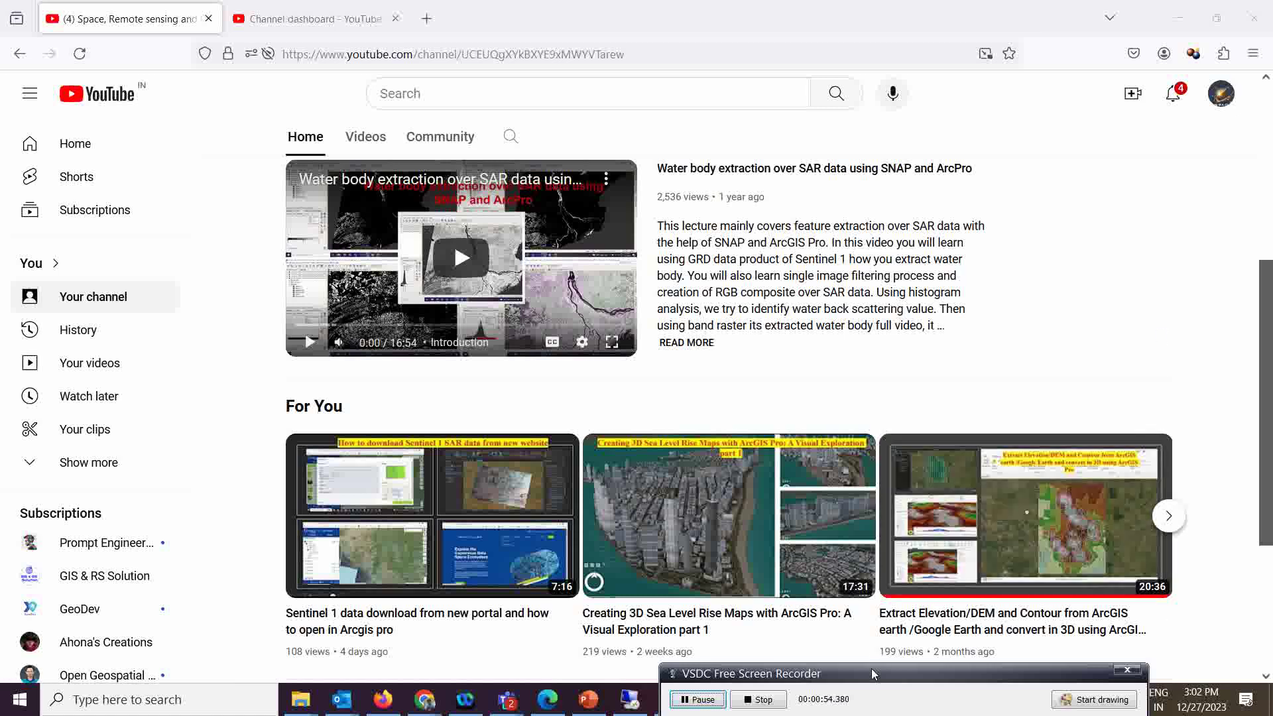
drag(915, 687, 1001, 702)
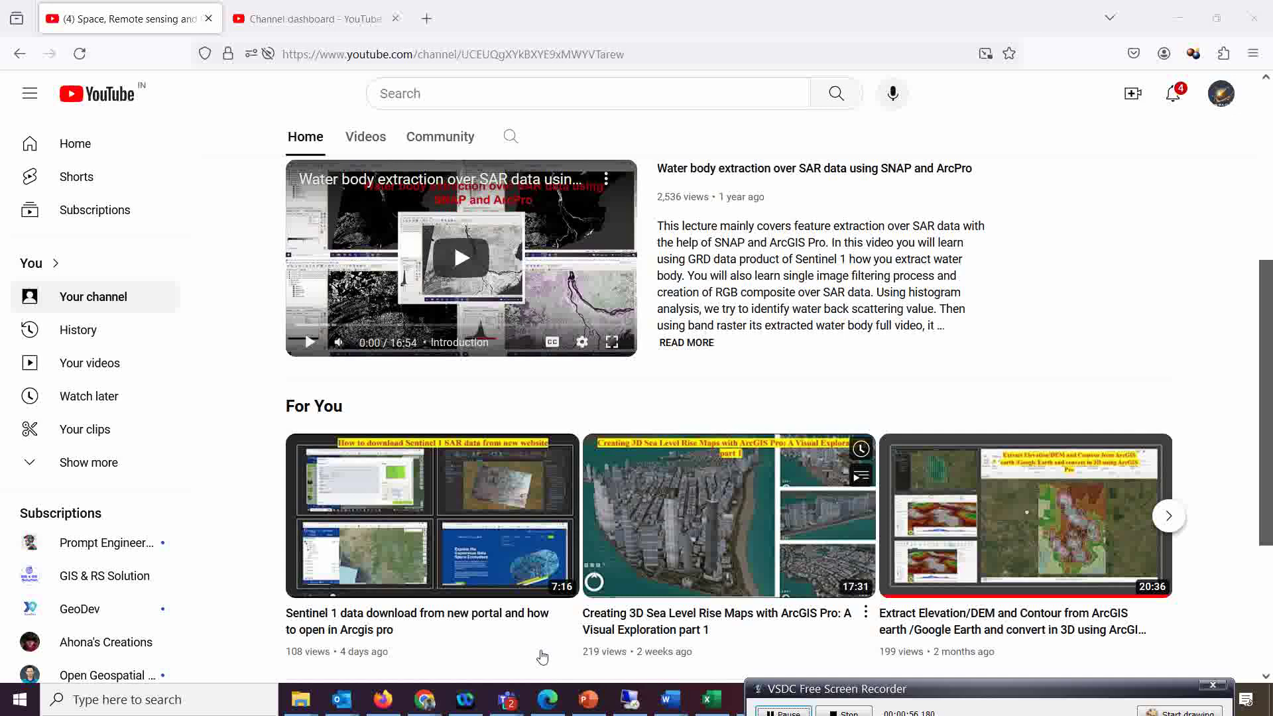
Switch to the Bhoonidhi portal in Chrome and define the area of interest by location as Kolkata,West Bengal,India with a 5 km area
mouse_move(427, 709)
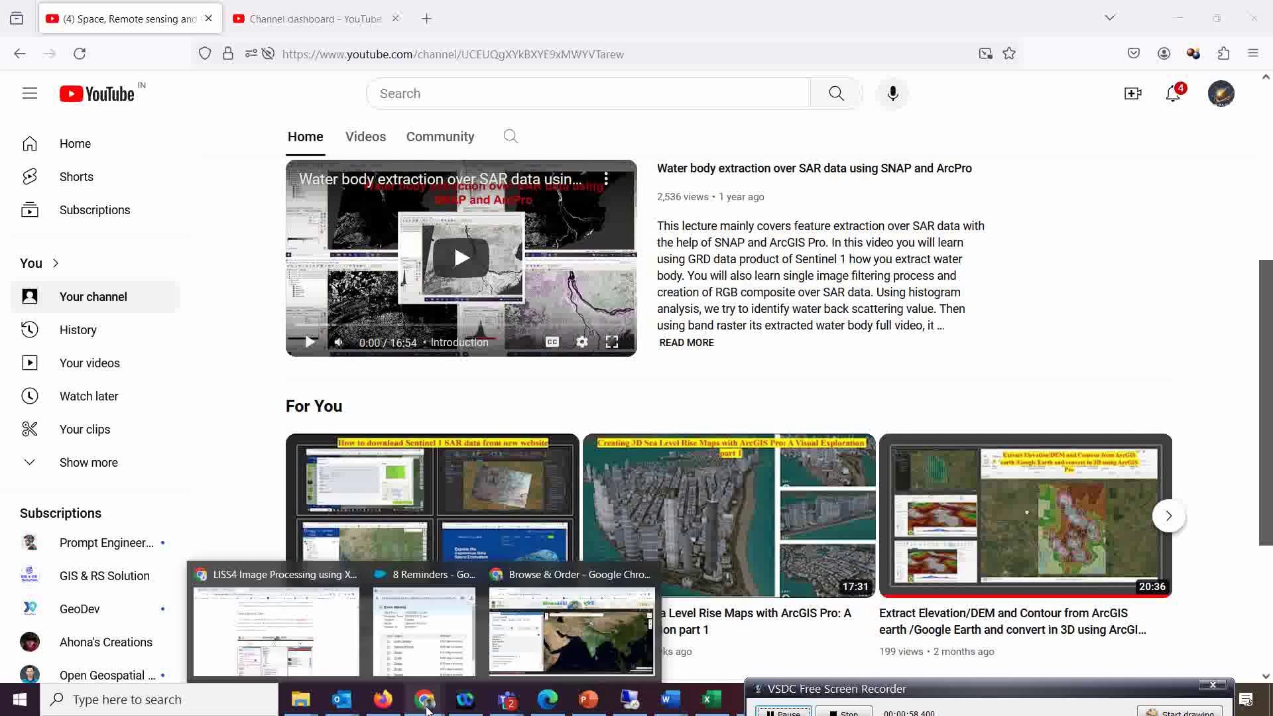
click(556, 642)
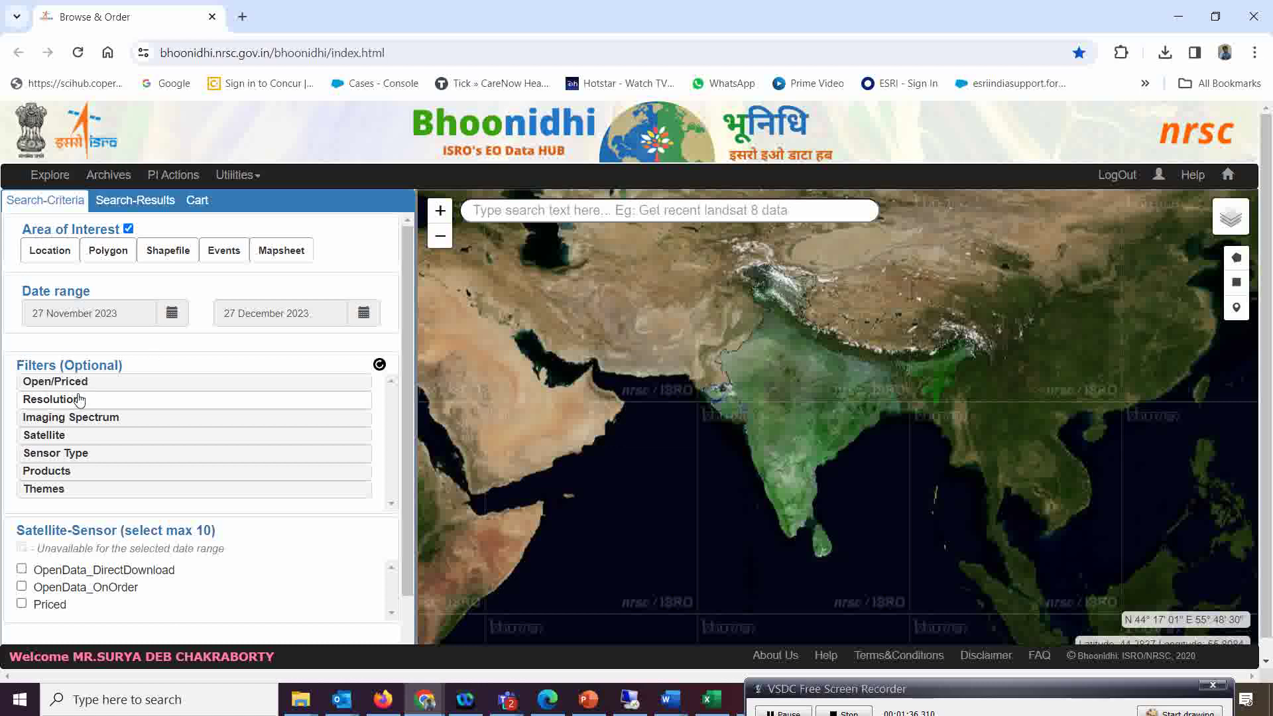
click(42, 257)
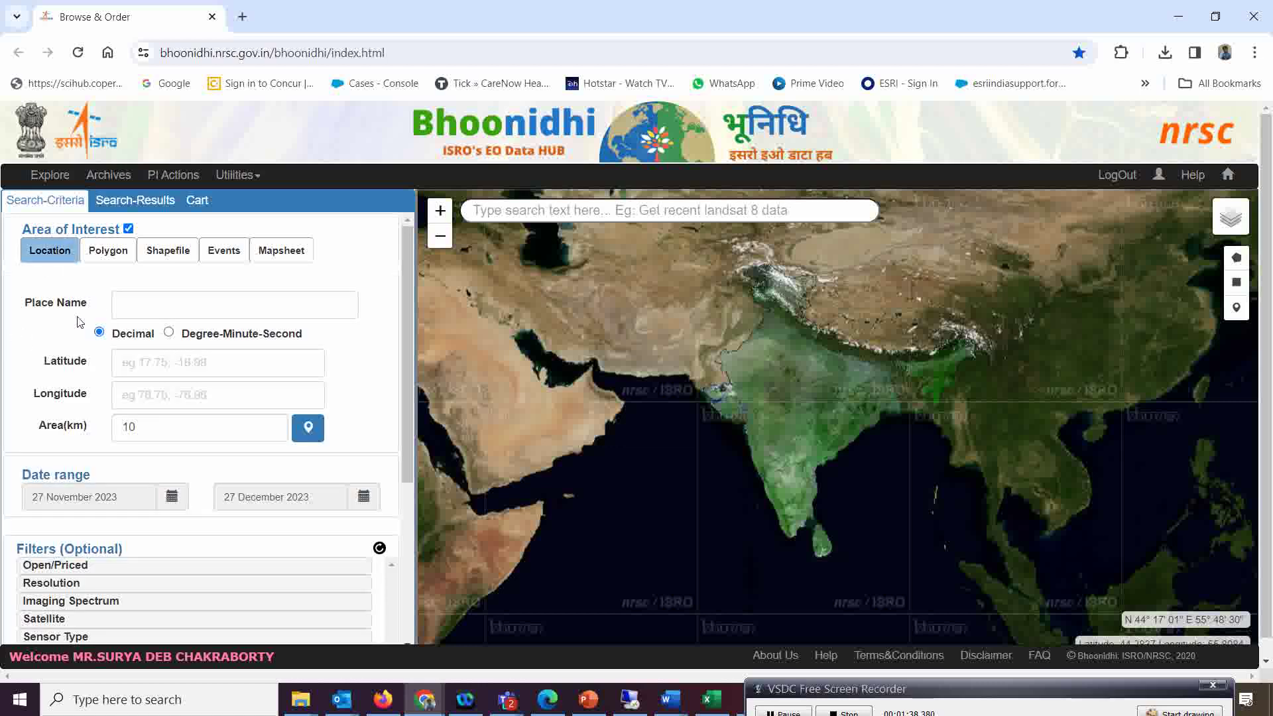
click(135, 306)
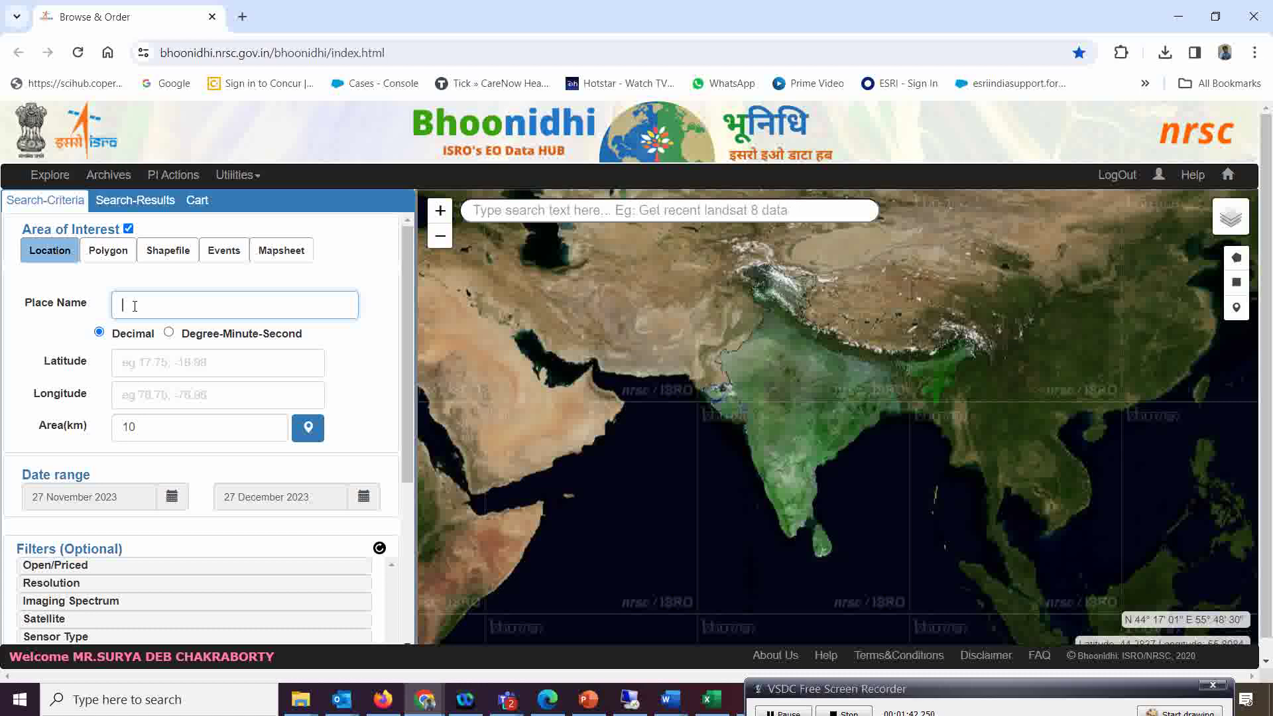
text(Kolk)
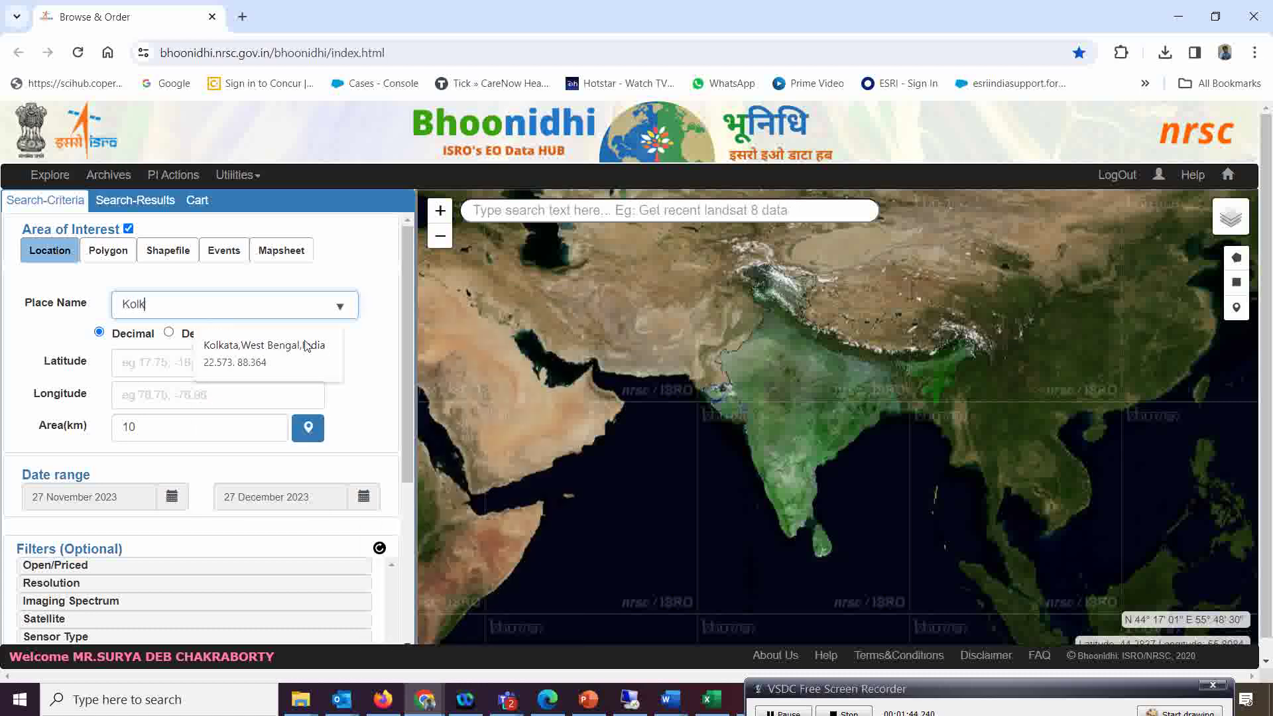
click(247, 359)
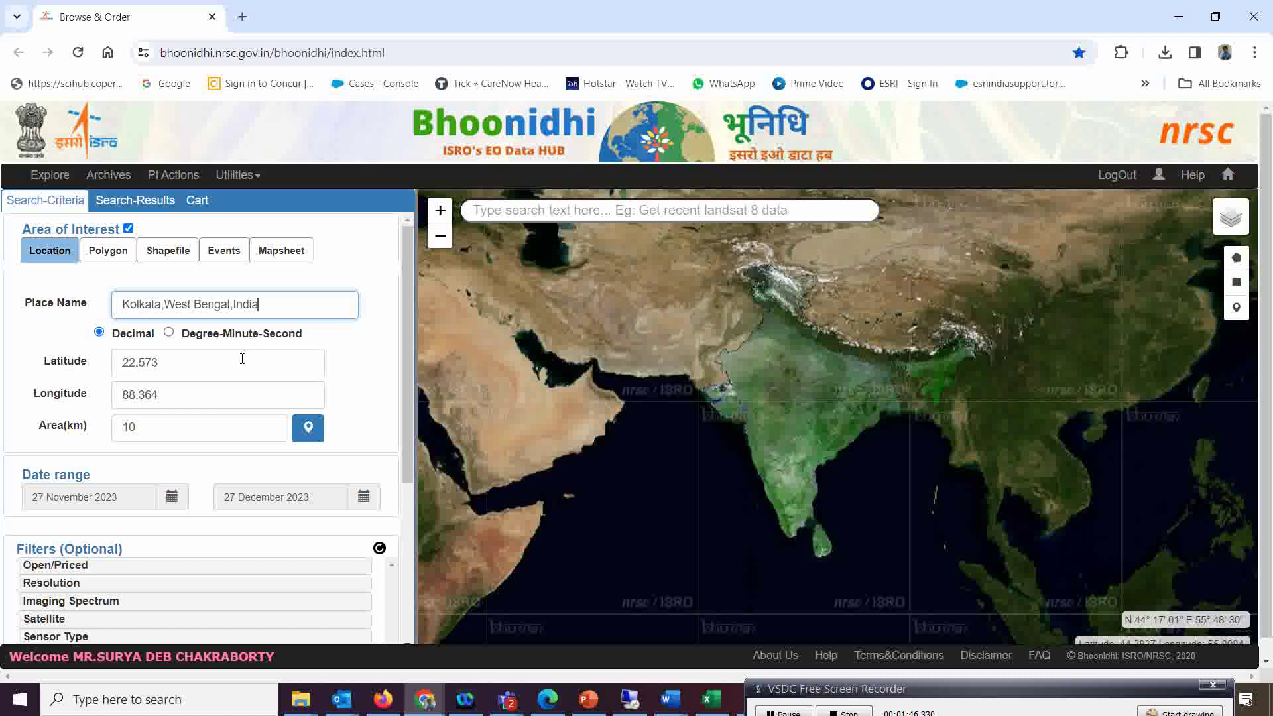
drag(135, 427, 113, 430)
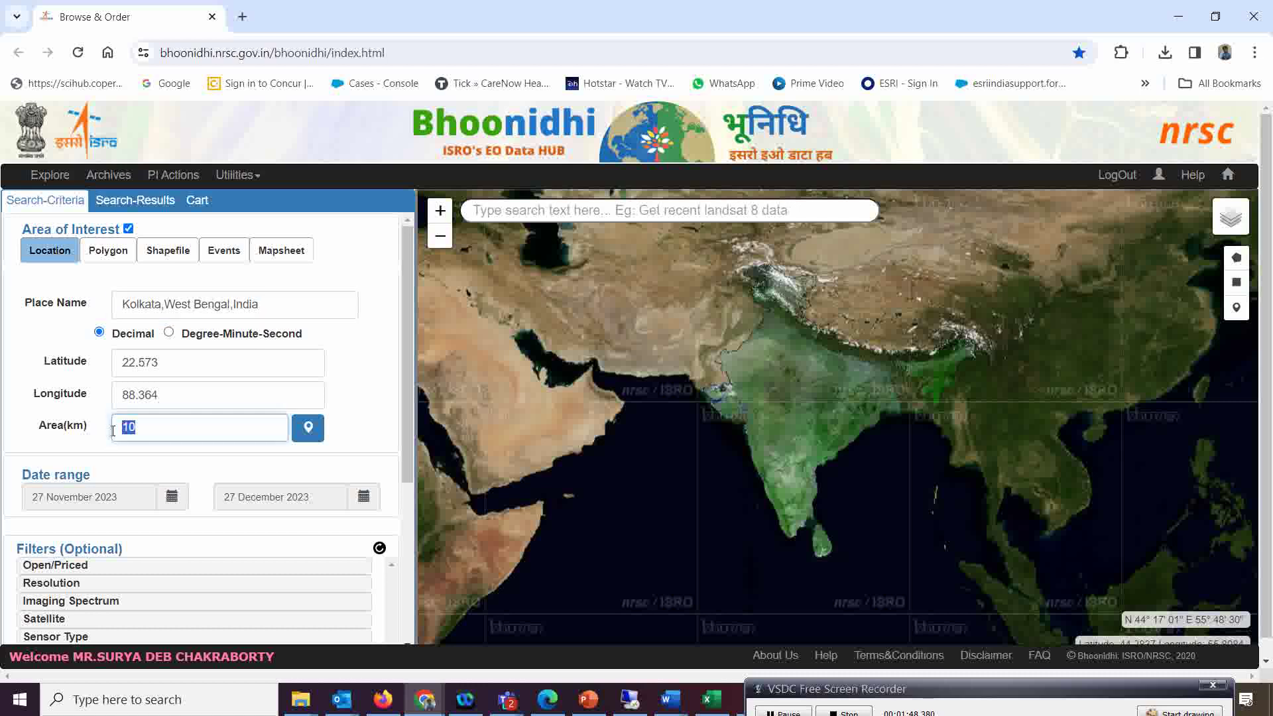
text(5)
click(21, 380)
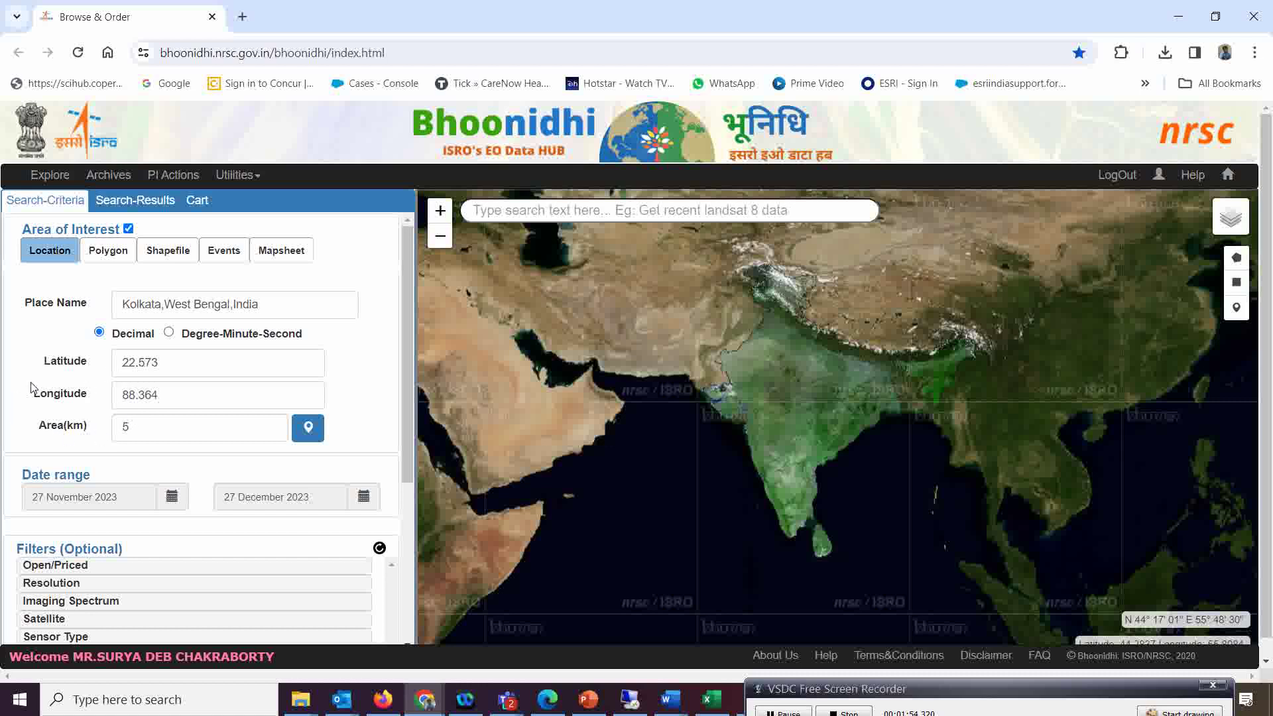
Filter the search criteria to Open_Data products and the LISS4 sensor type
scroll(34, 389, down, 3)
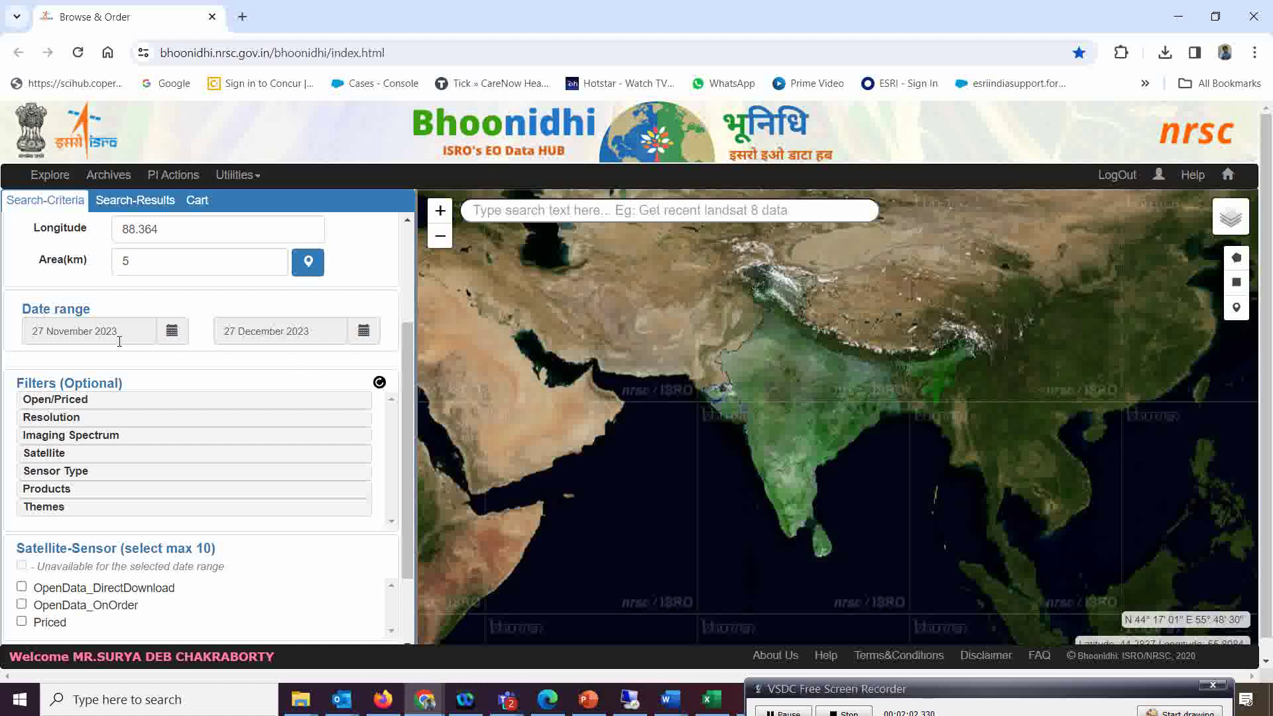
click(50, 400)
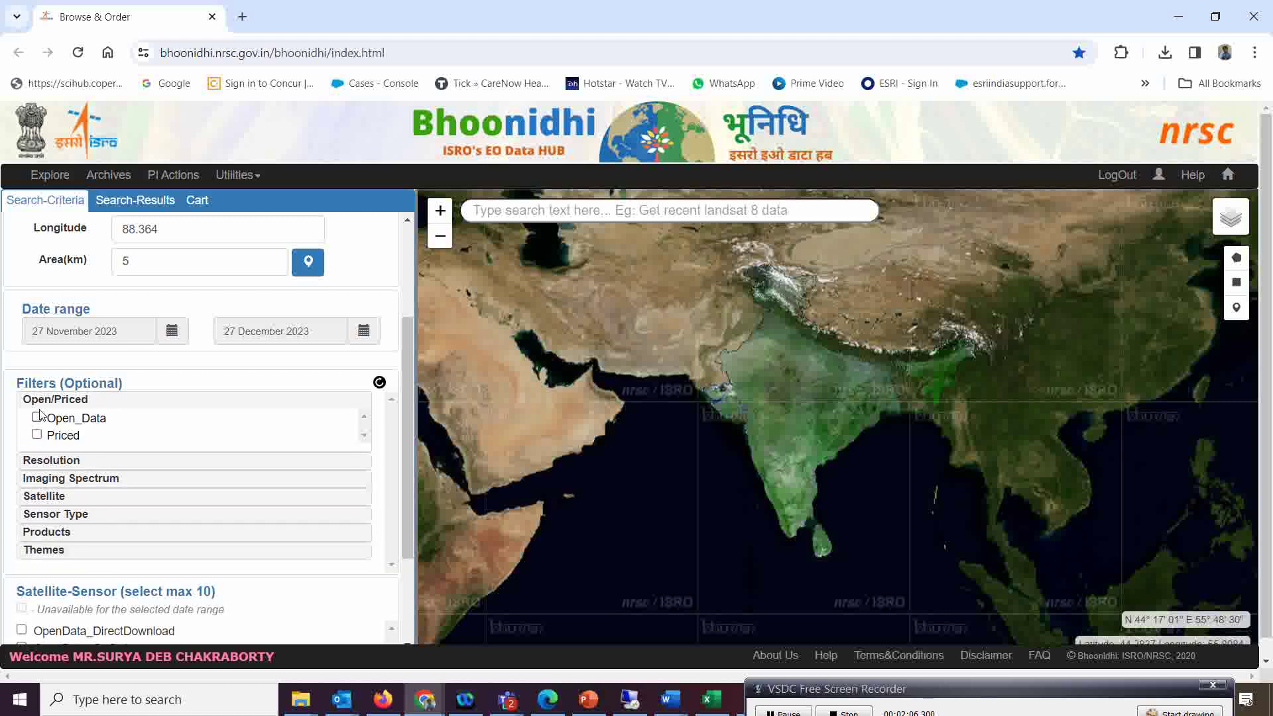
click(36, 418)
scroll(85, 361, down, 2)
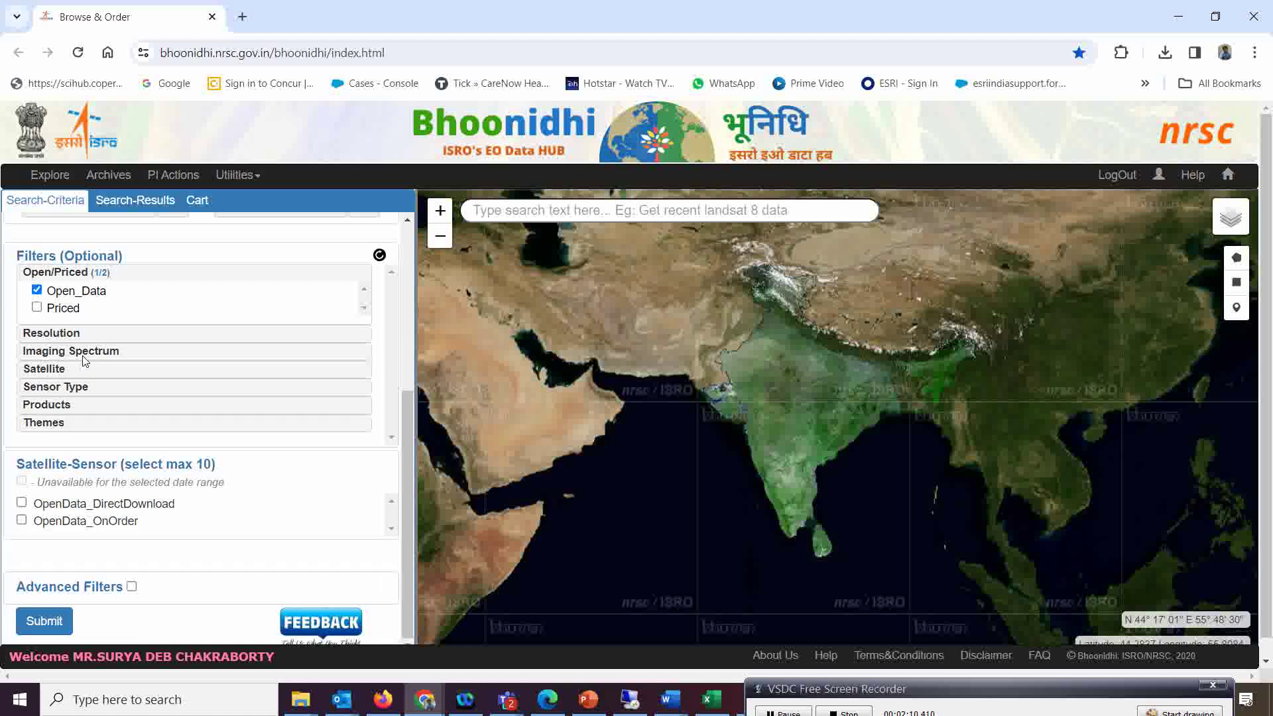
click(33, 386)
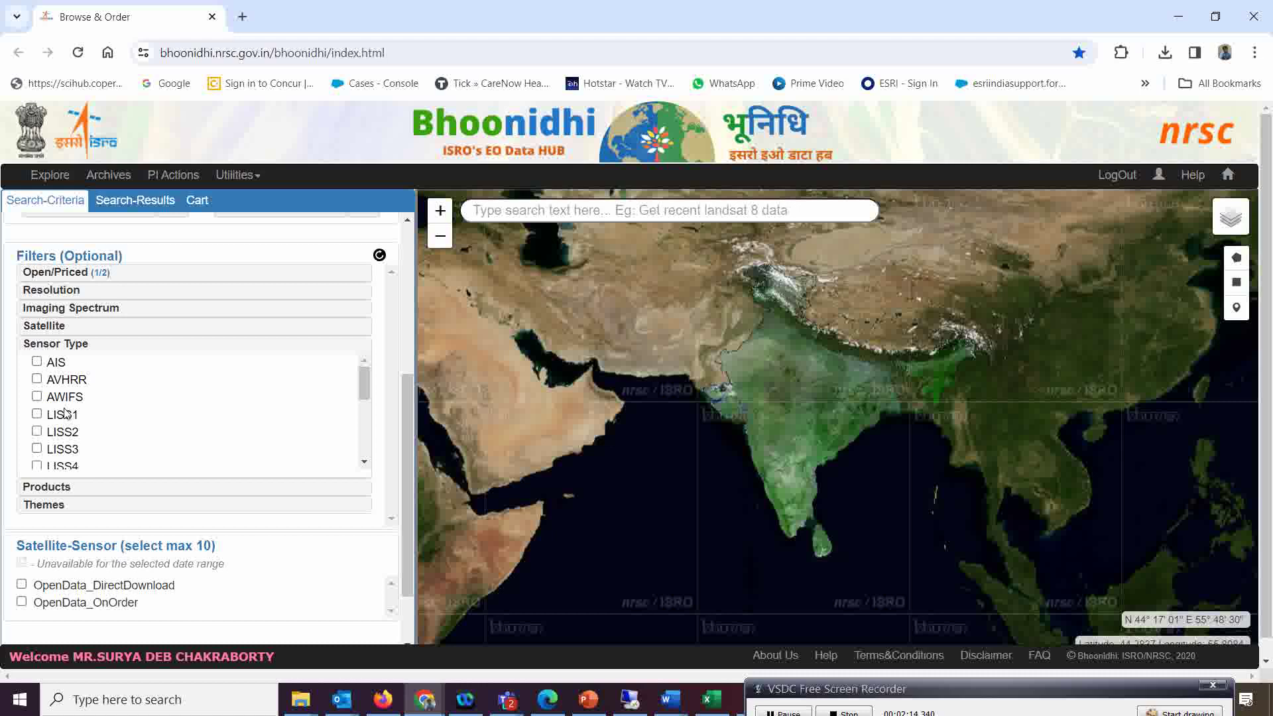
scroll(37, 454, down, 1)
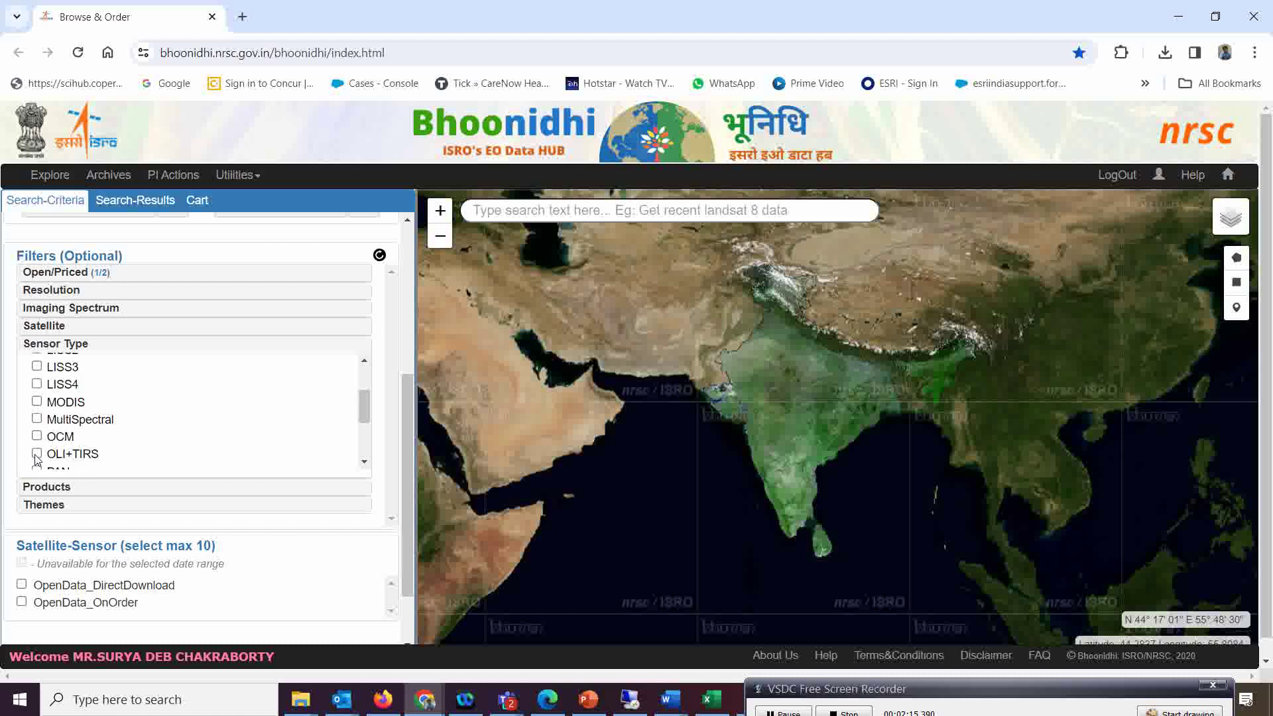
click(36, 384)
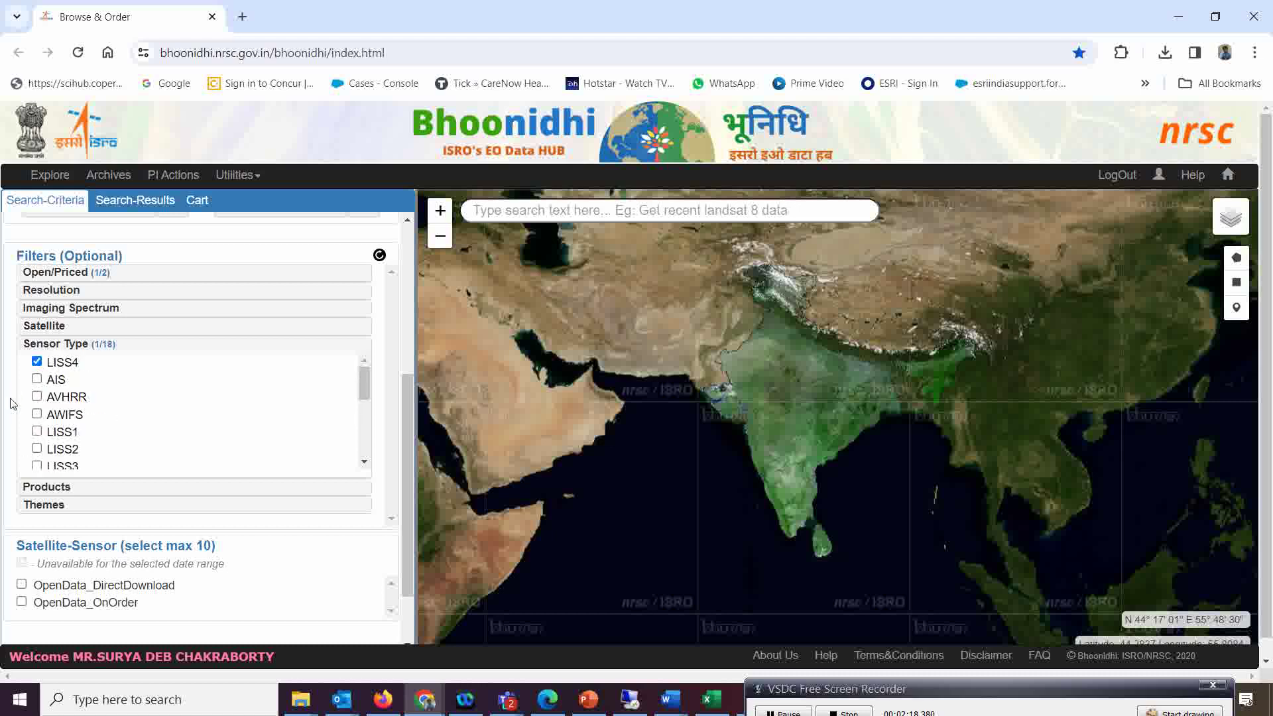
Select the direct-download products ResourceSat-2_LISS4(MX70)_L2 and ResourceSat-2A_LISS4(MX70)_L2 and submit the search
scroll(6, 474, down, 1)
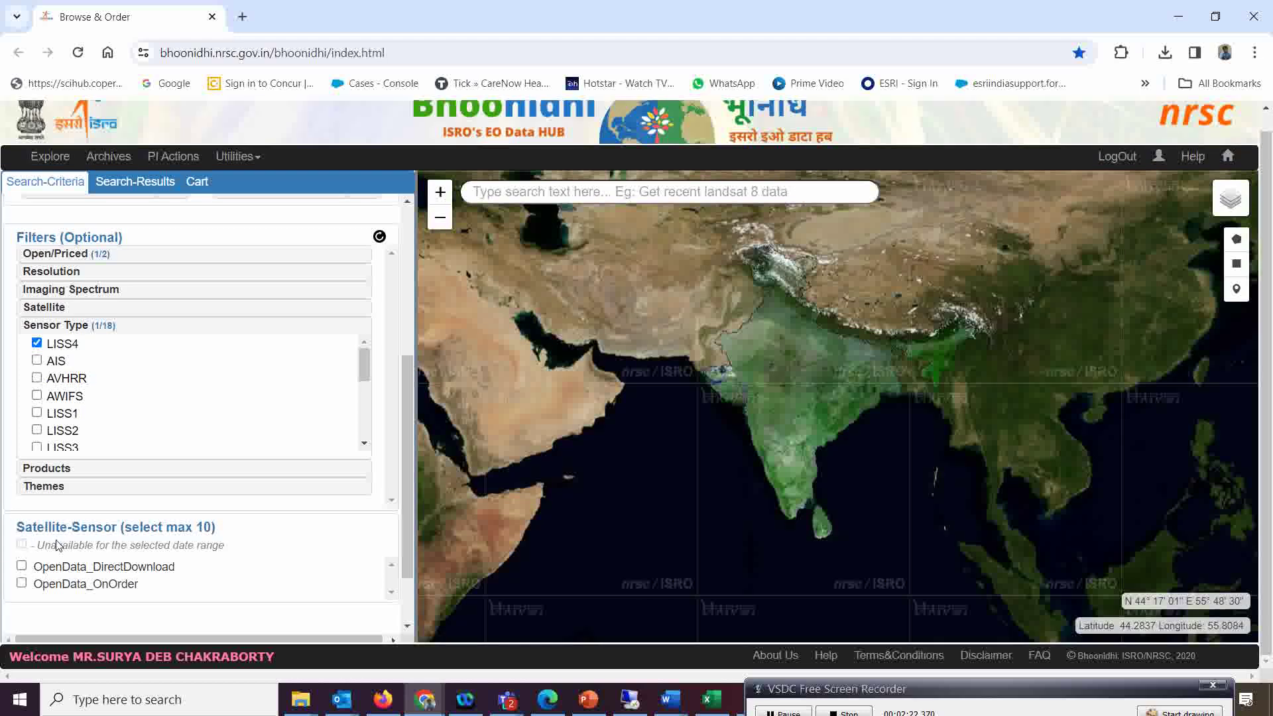
click(22, 567)
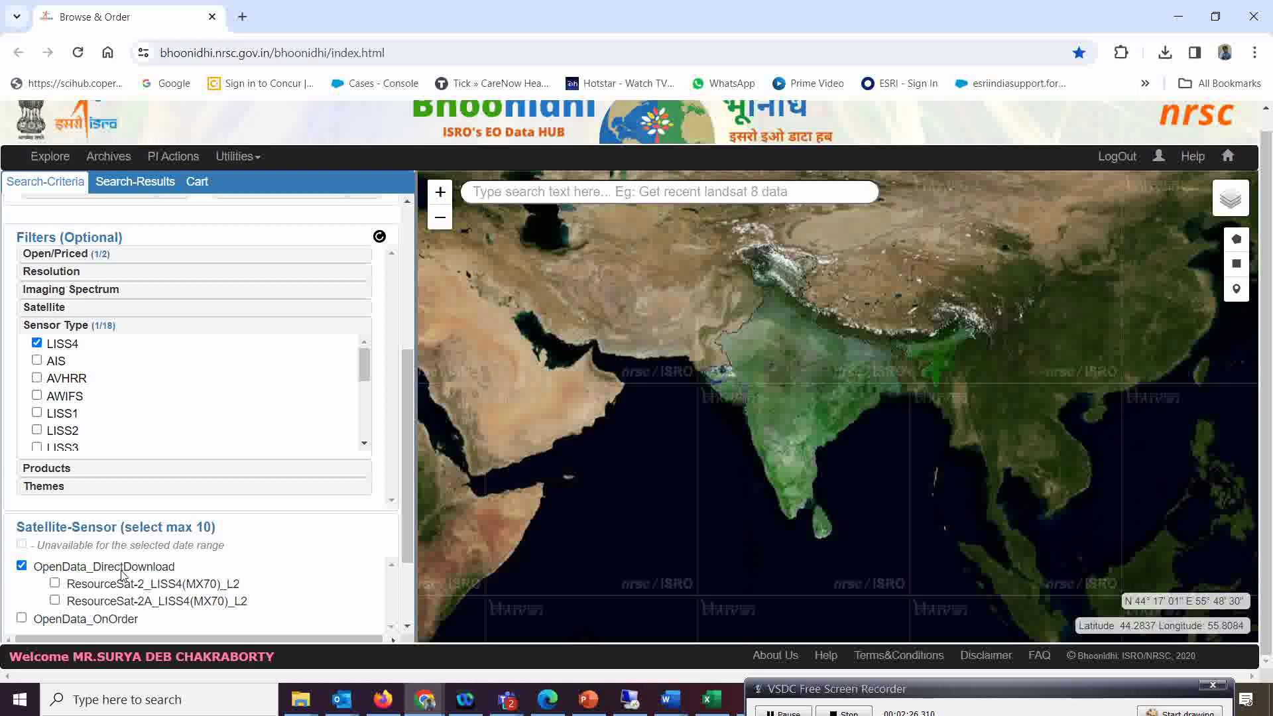
click(54, 584)
click(55, 601)
drag(408, 482, 405, 532)
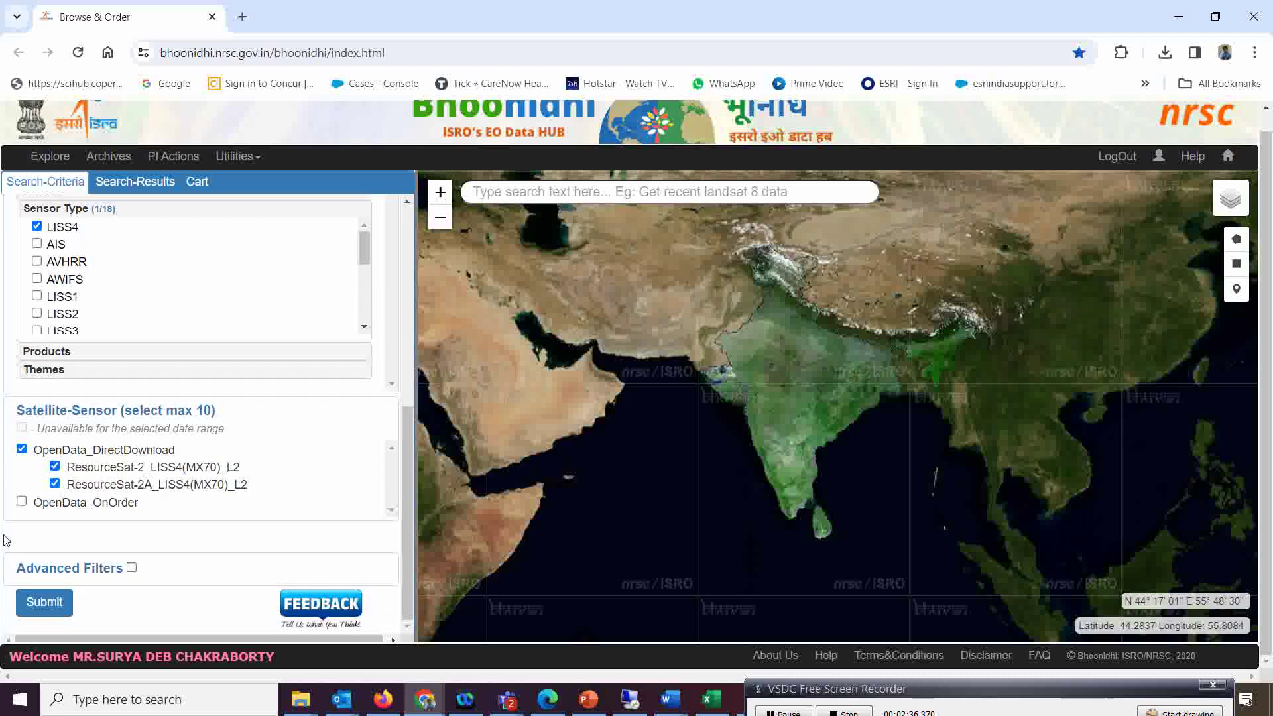
click(44, 604)
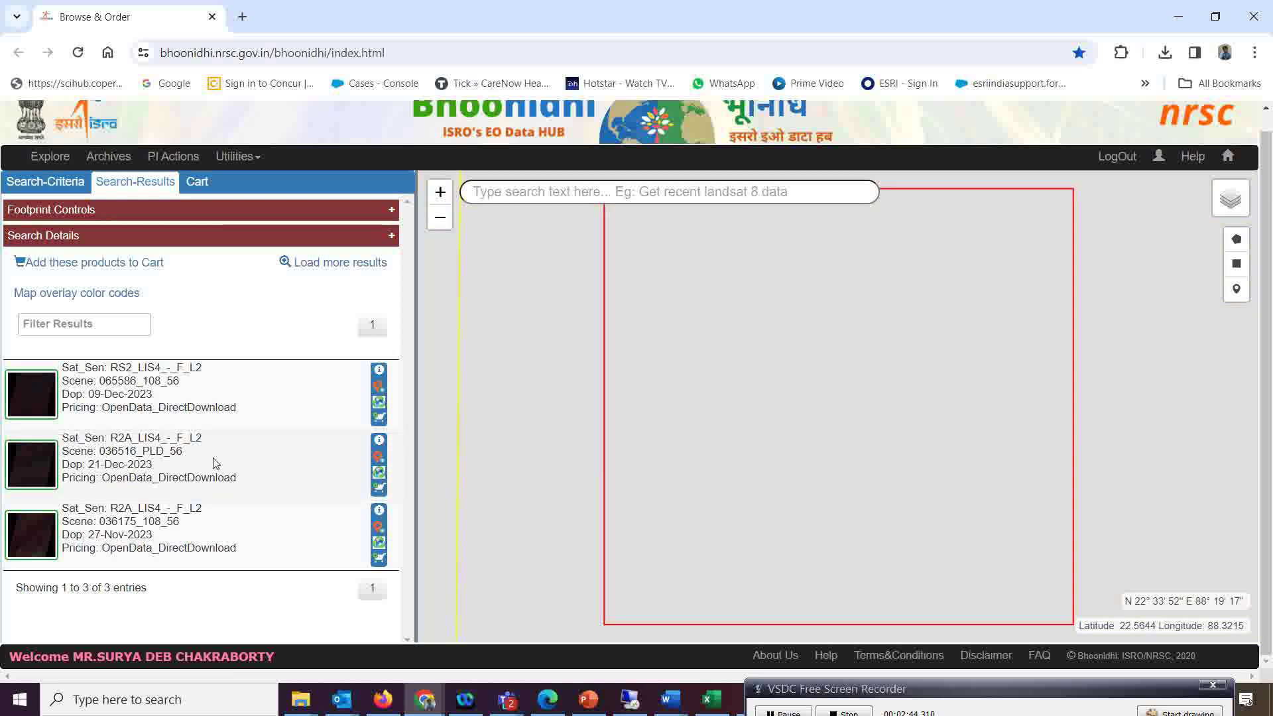
View the full-size preview image of the RS2 LISS4 scene dated 09-Dec-2023, closing it when done
mouse_move(37, 392)
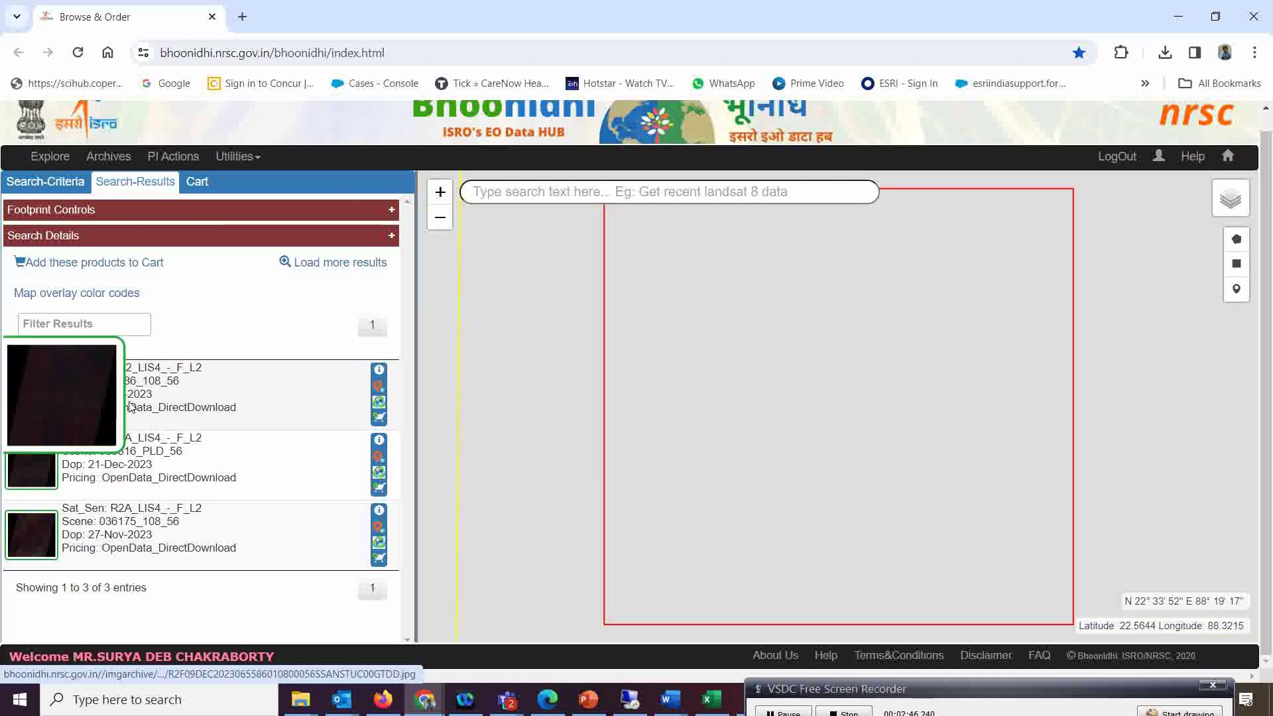
click(48, 400)
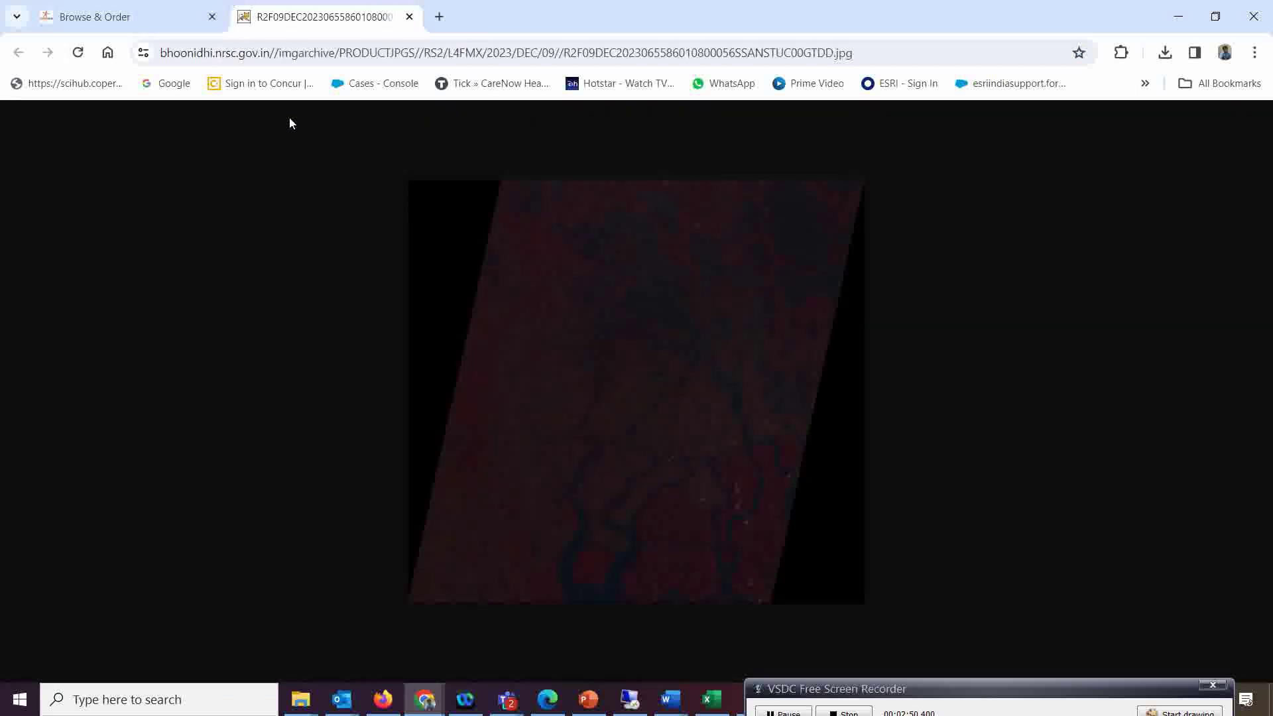
click(409, 16)
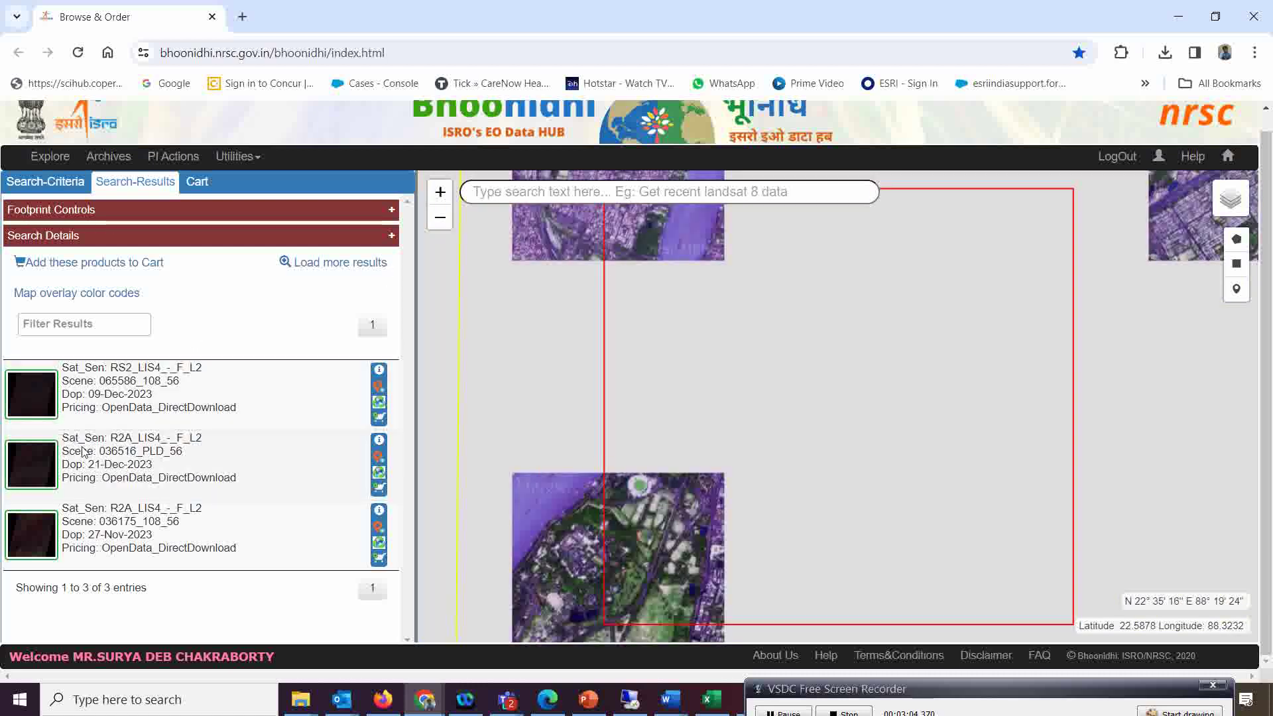
Add the RS2 LISS4 scene 065586_108_56 dated 09-Dec-2023 to the open data cart and open the cart
mouse_move(130, 426)
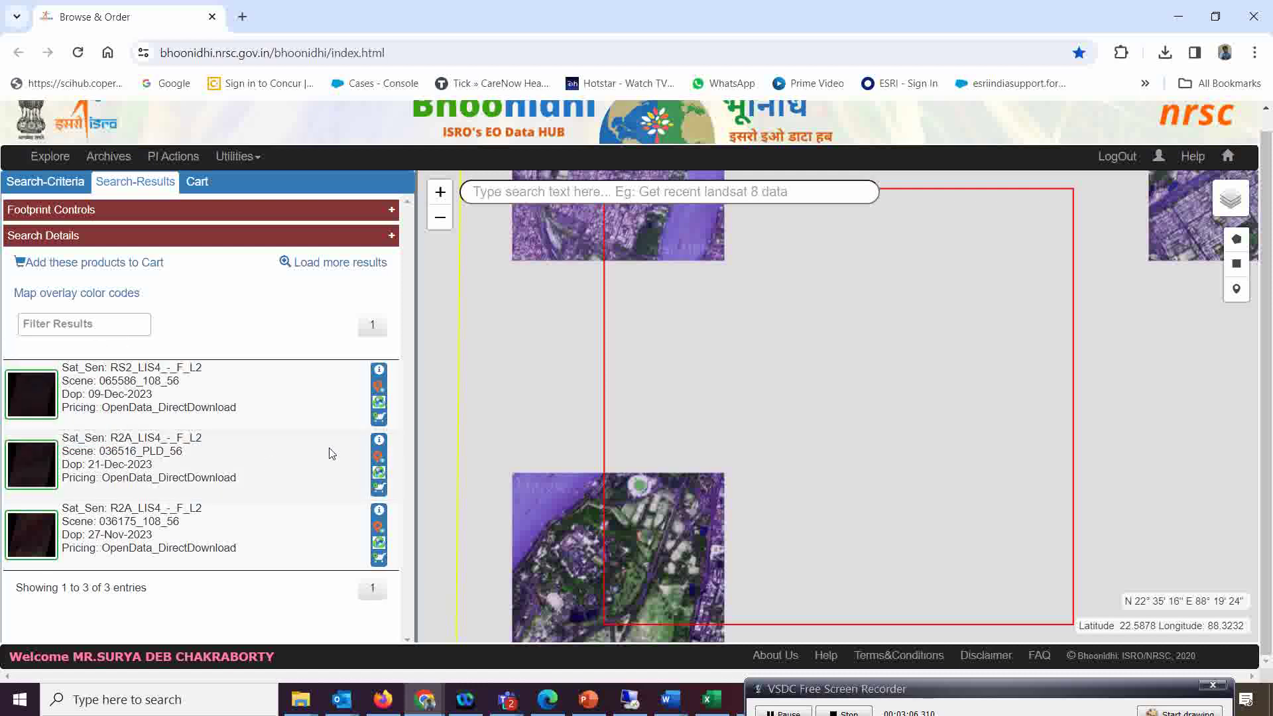
click(379, 419)
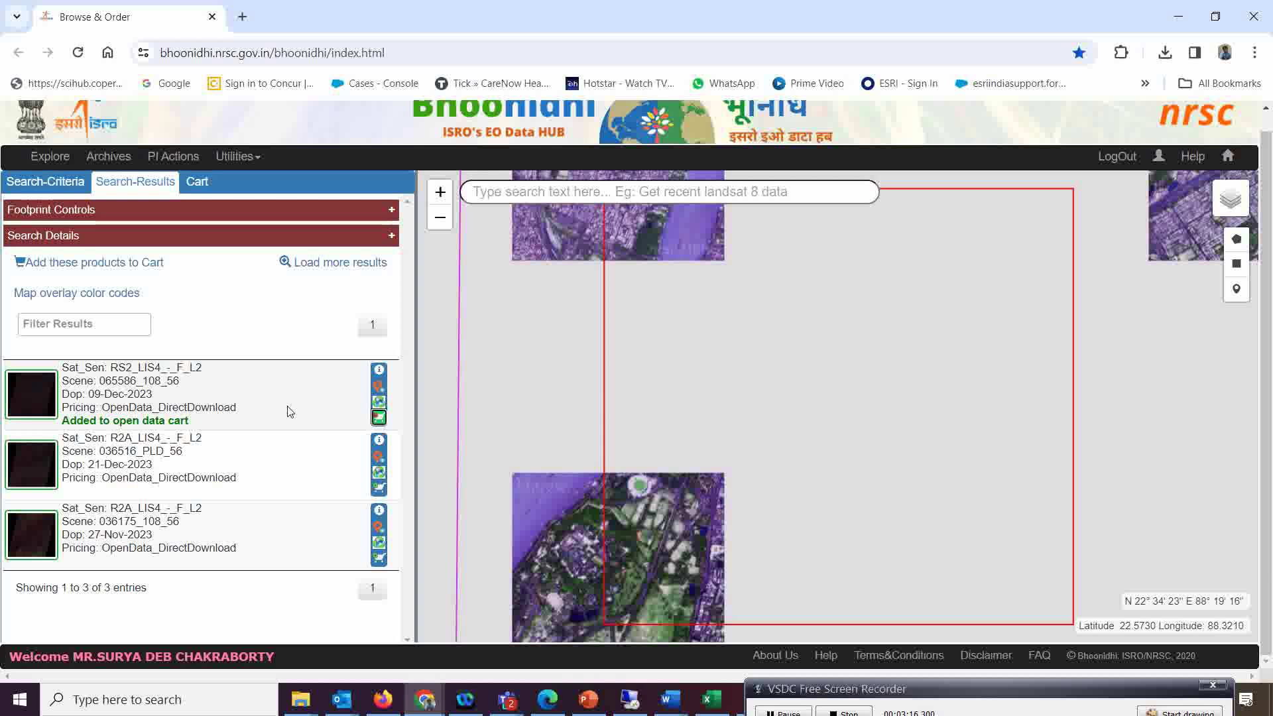
click(197, 185)
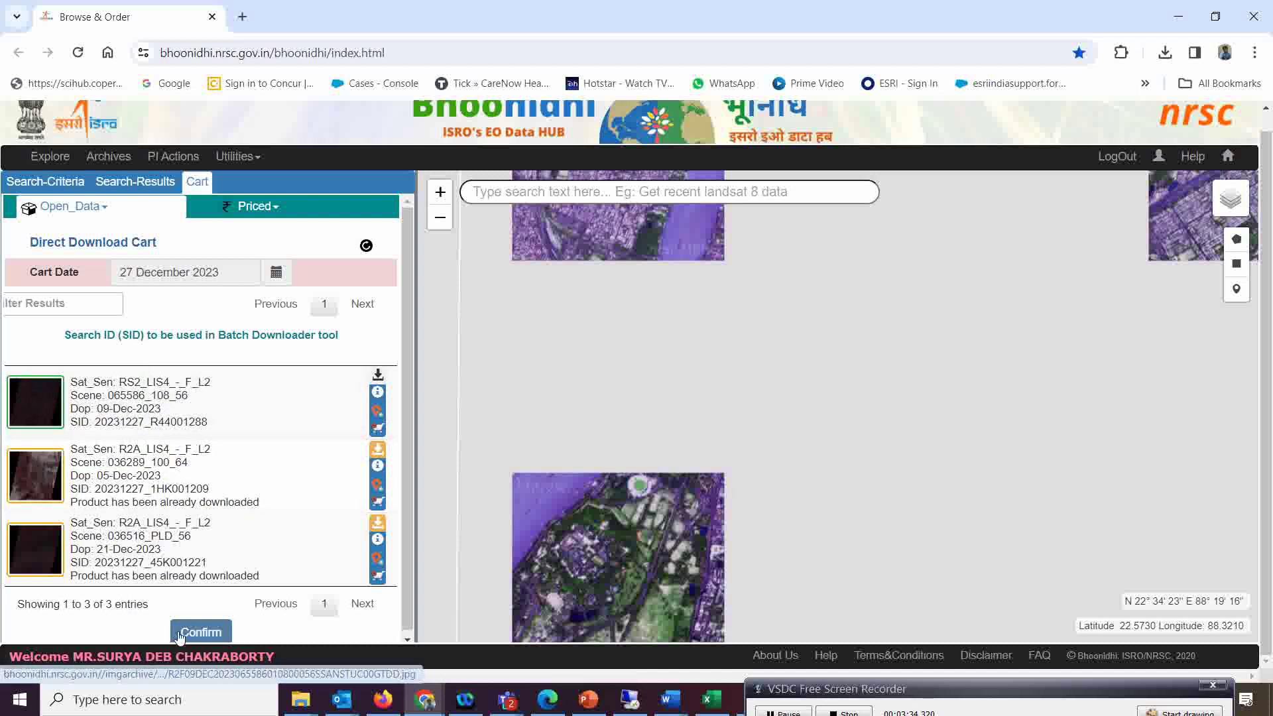
Confirm the direct download cart and download the RS2 scene dated 09-Dec-2023, checking it in the recent download history
click(201, 633)
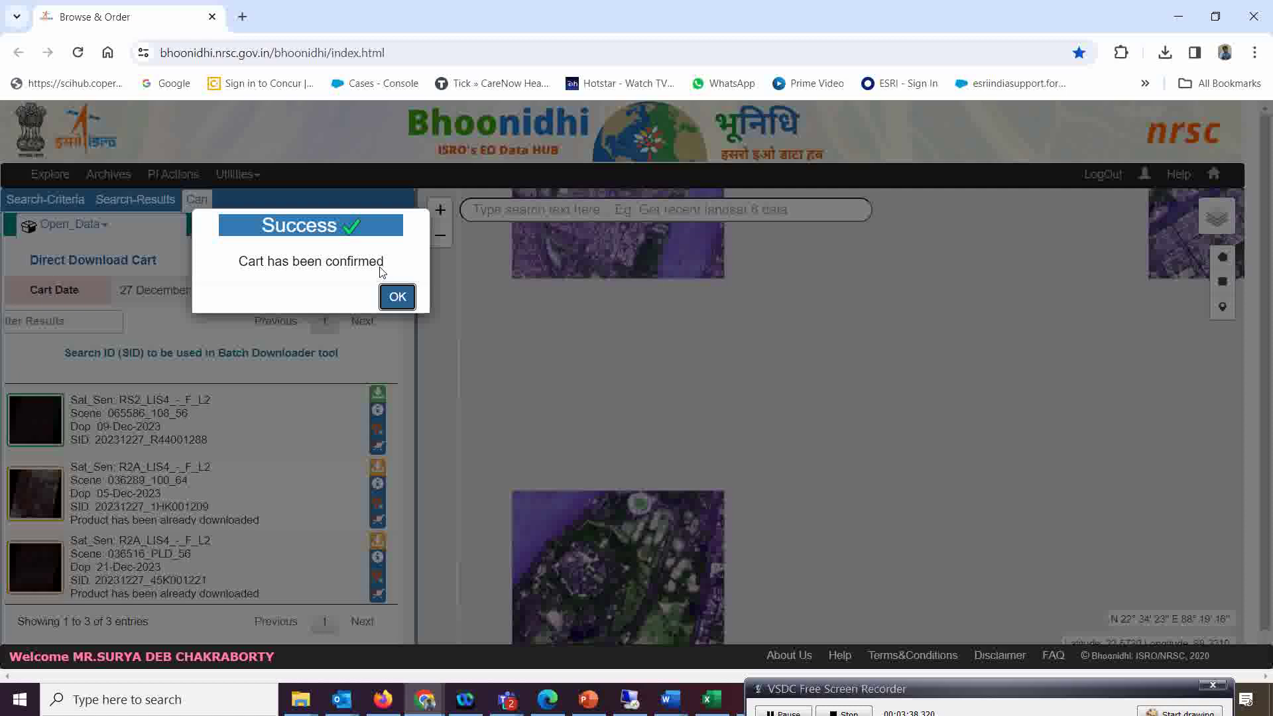
click(397, 297)
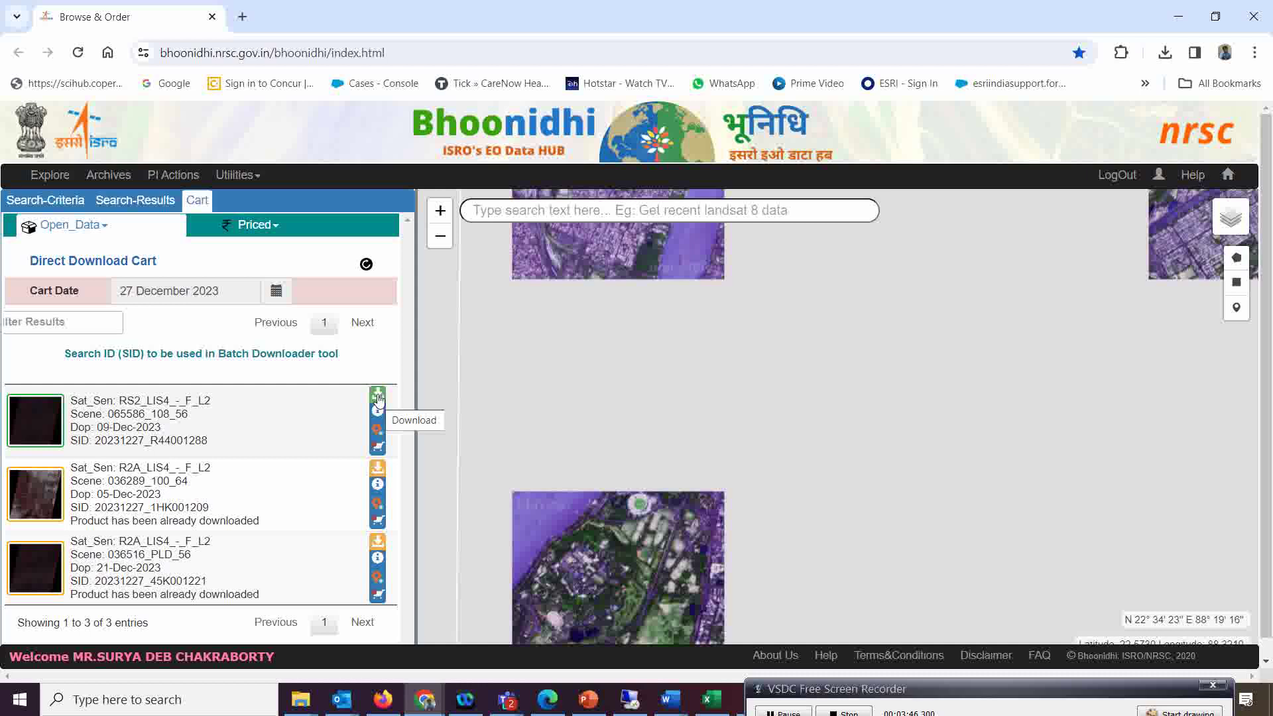
click(377, 397)
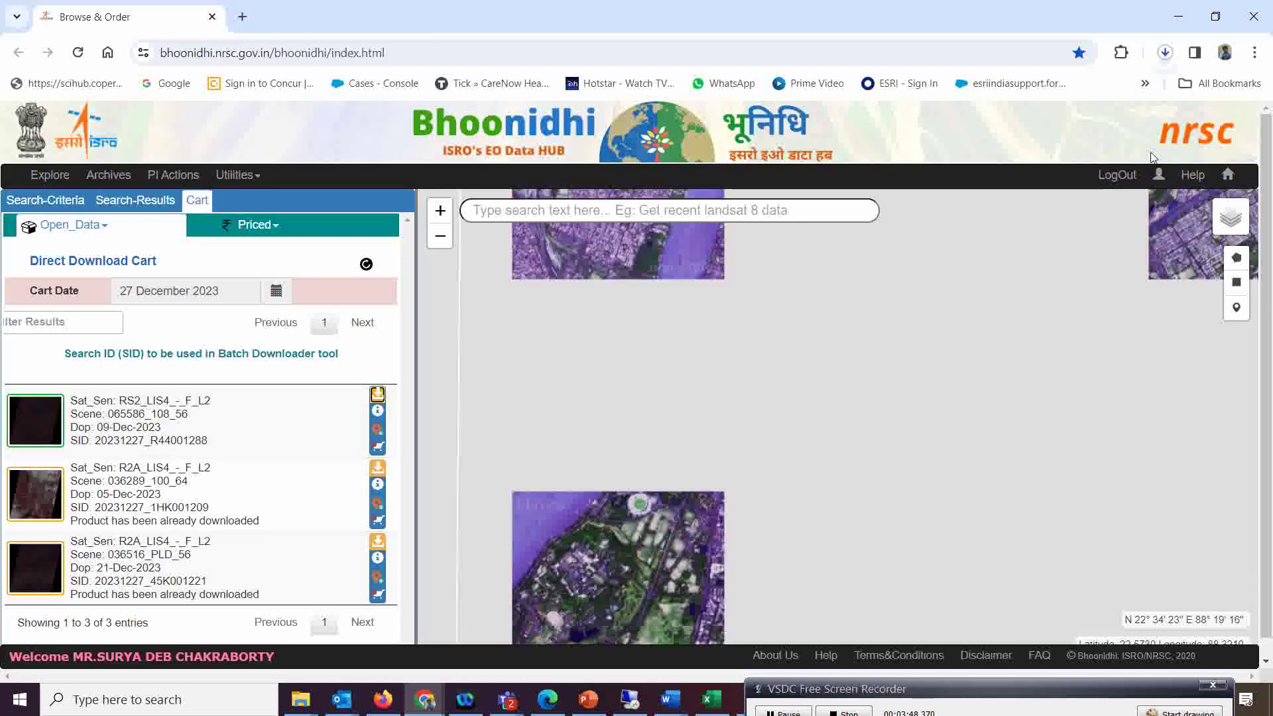
click(1166, 53)
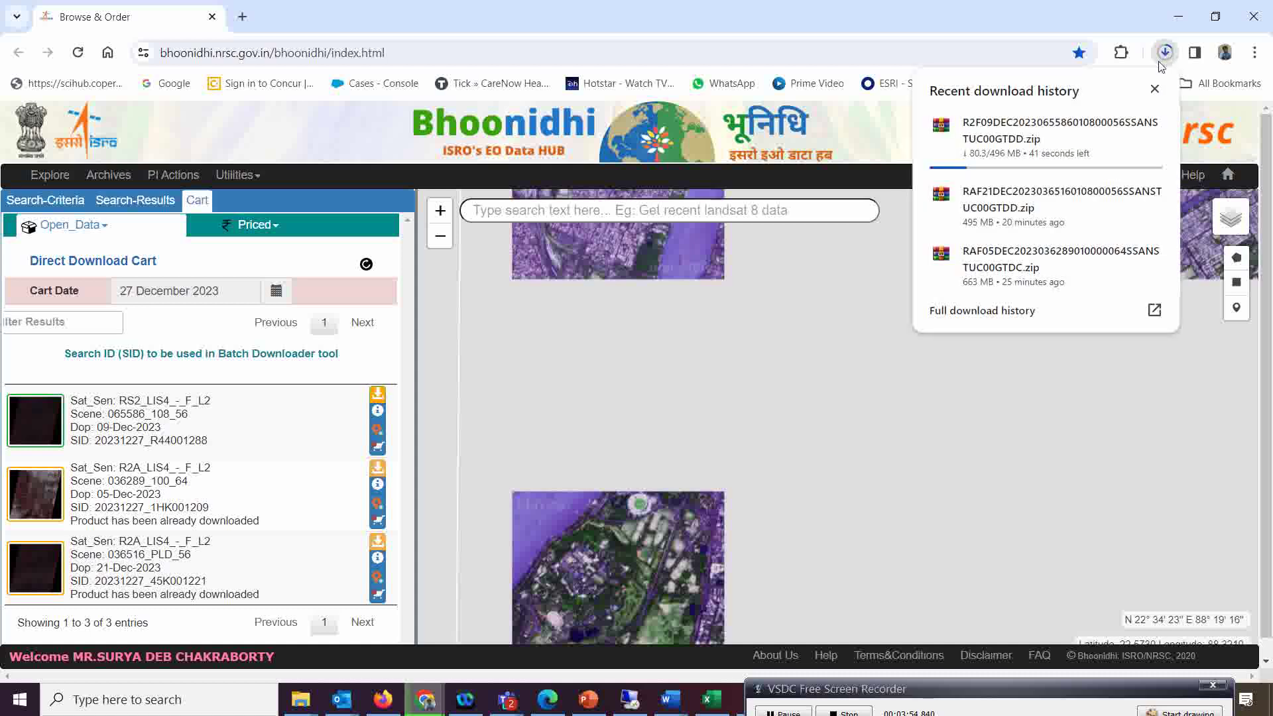
Pause the running scene download and open the Kolkata folder under E:\ISRO\LISS 4 Data in File Explorer
click(1122, 126)
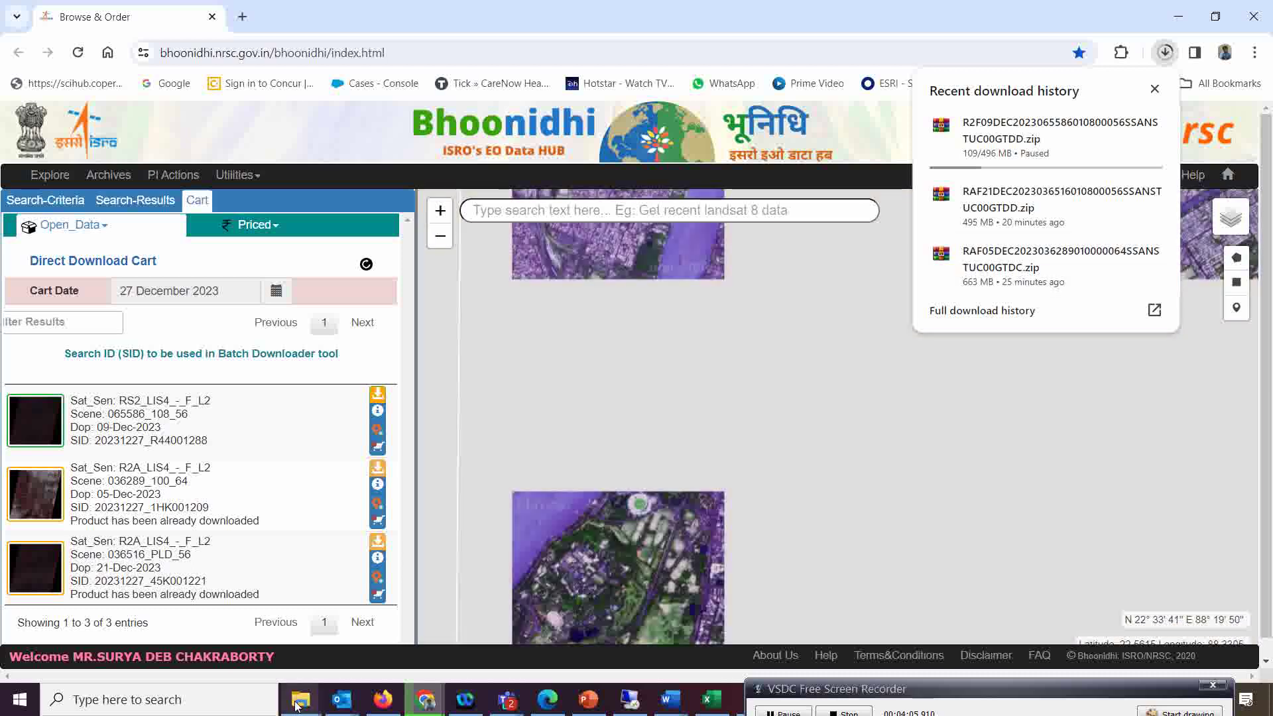
mouse_move(296, 704)
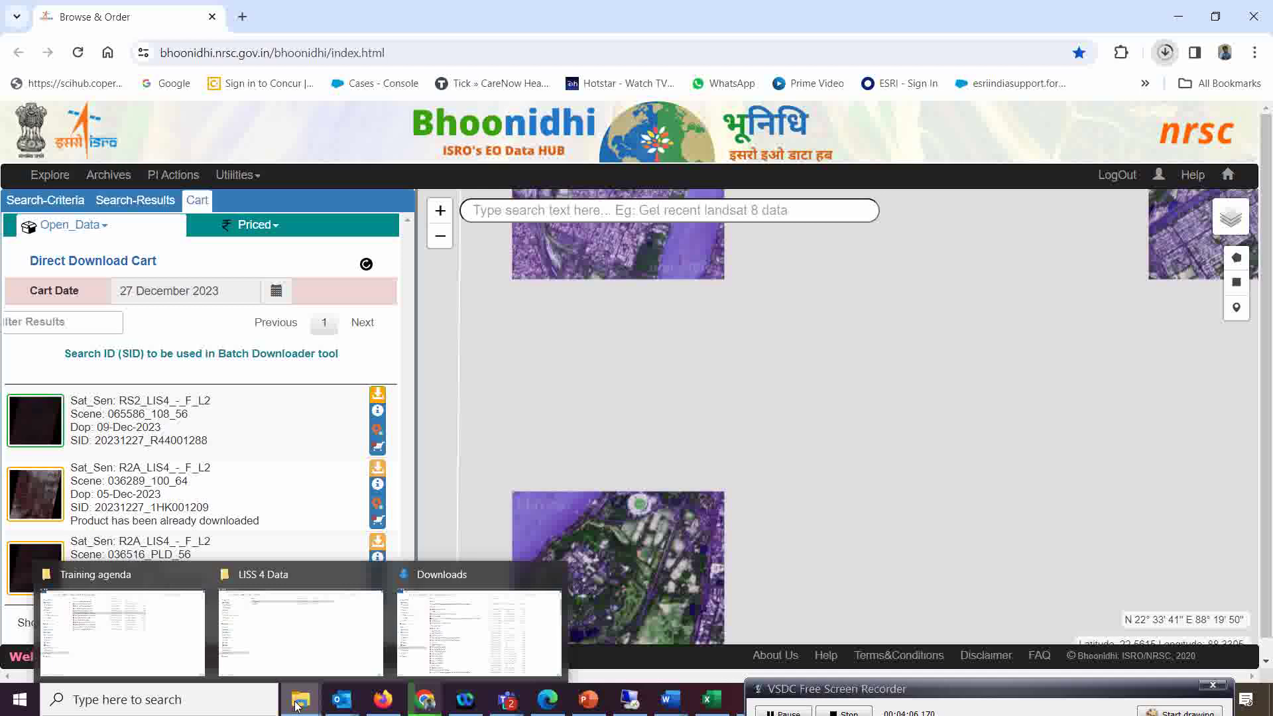
click(278, 643)
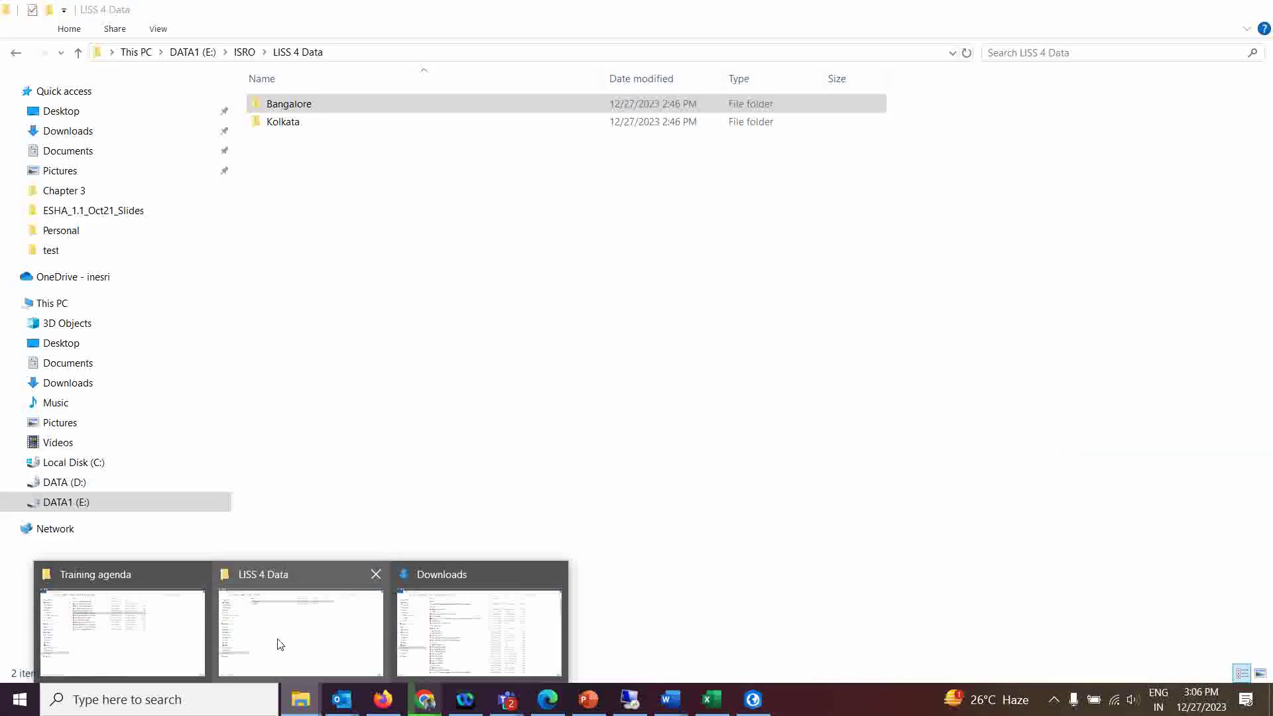
double_click(281, 122)
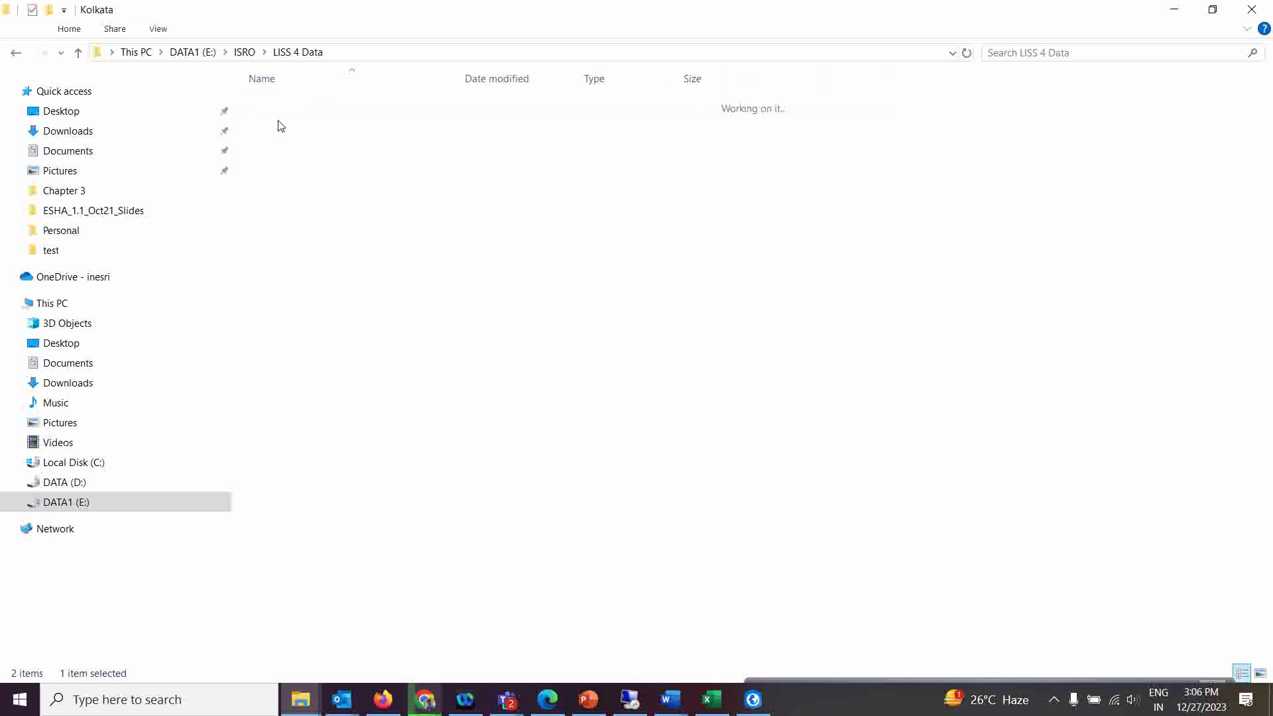
Open the extracted folder of the RAF21DEC2023 scene and widen the Name column to review the full file names
click(318, 122)
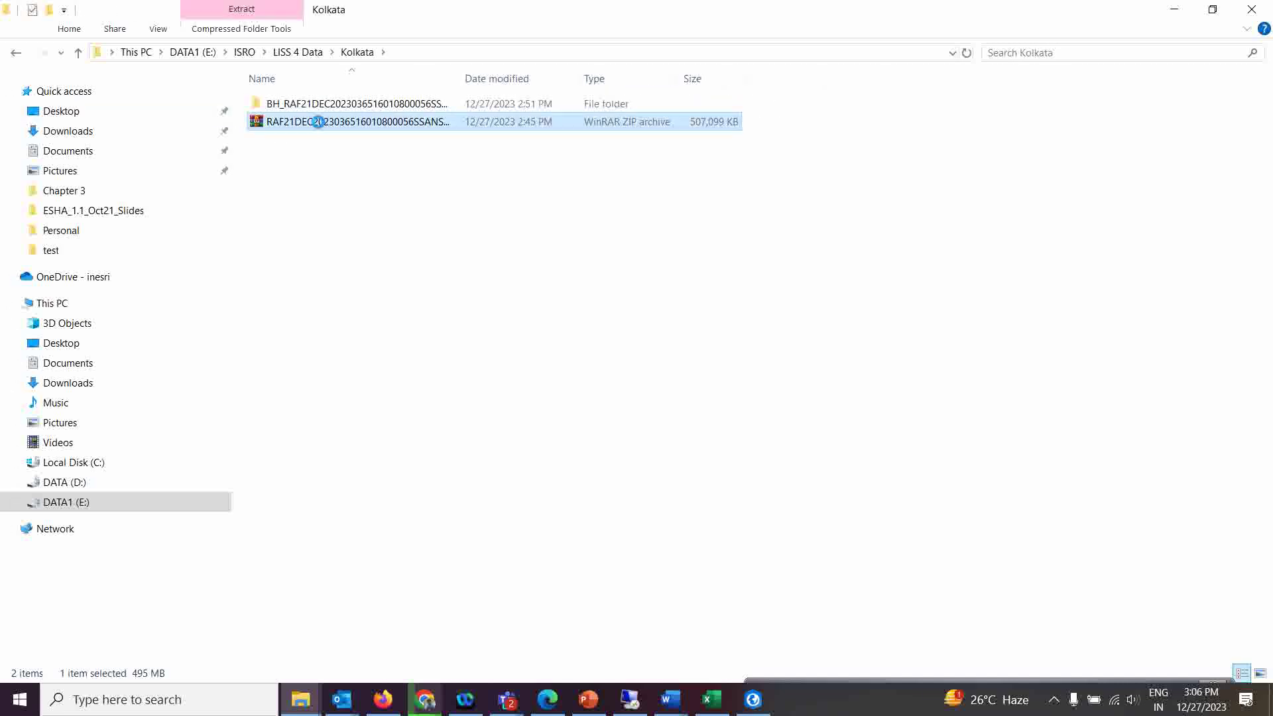
right_click(318, 122)
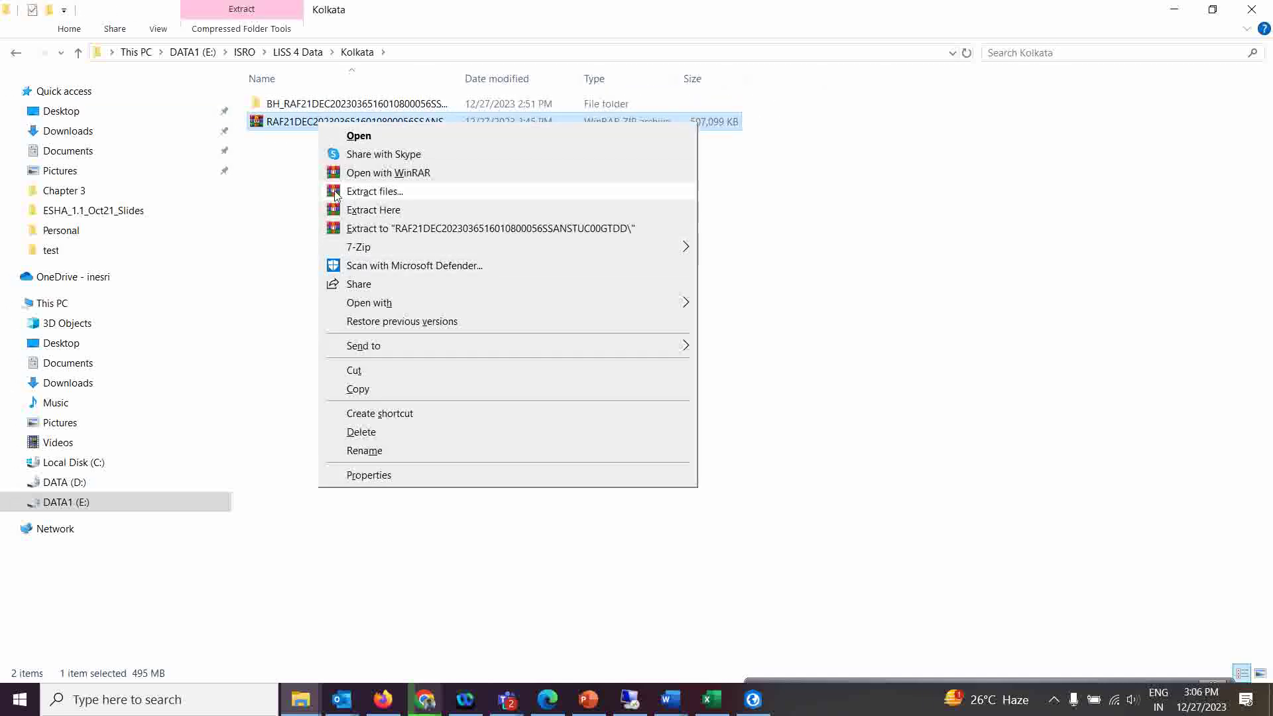
click(268, 205)
double_click(315, 104)
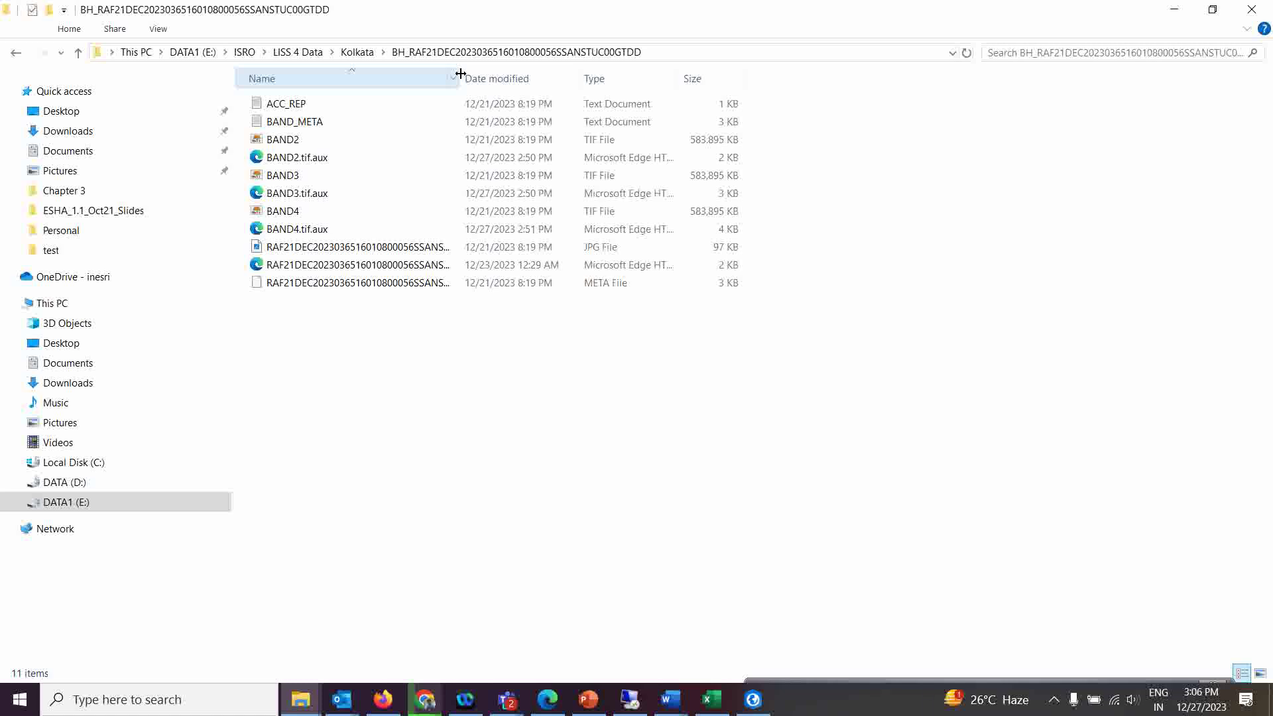
drag(460, 73, 609, 75)
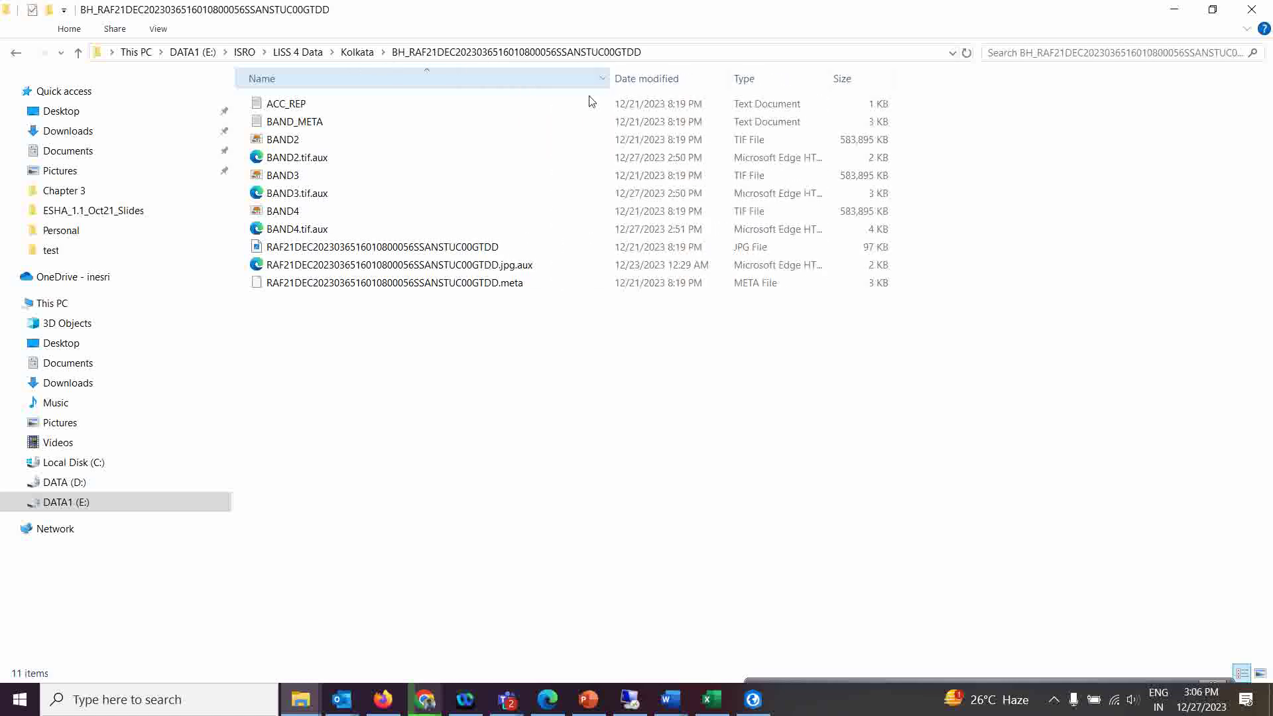
mouse_move(815, 704)
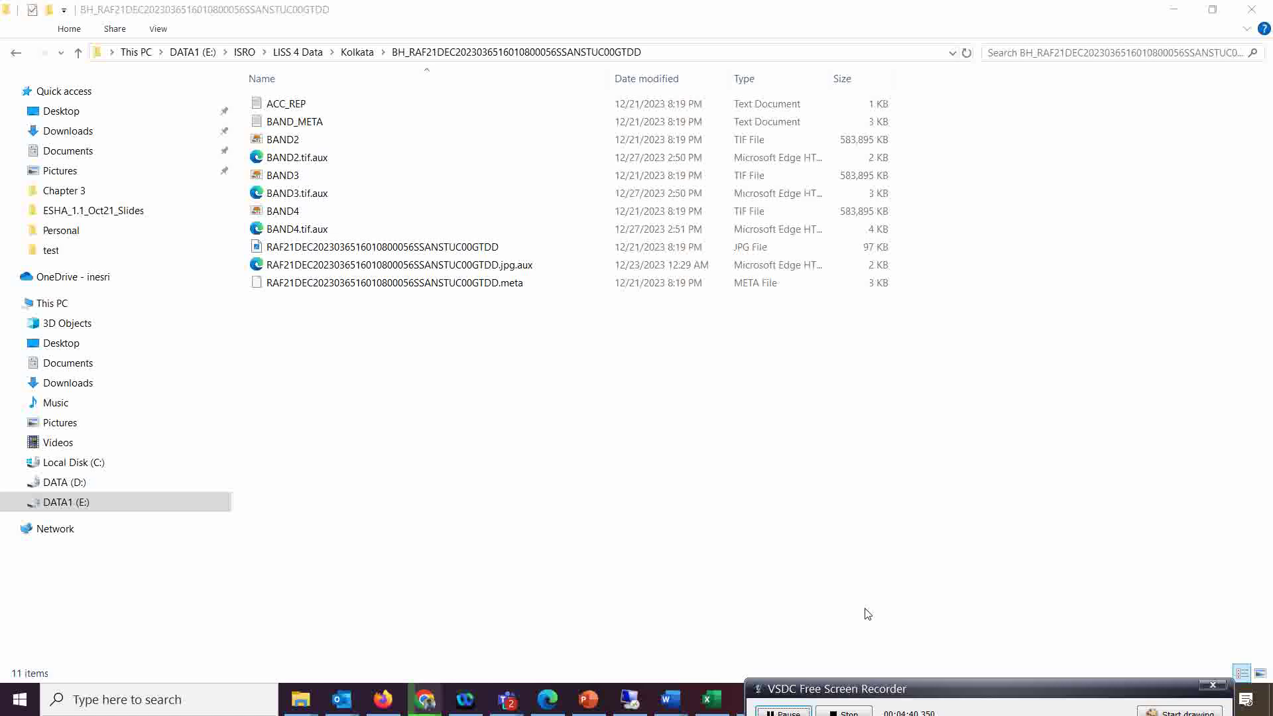
Minimize the folder window and switch to the OrsacDemo project in ArcGIS Pro
click(1174, 10)
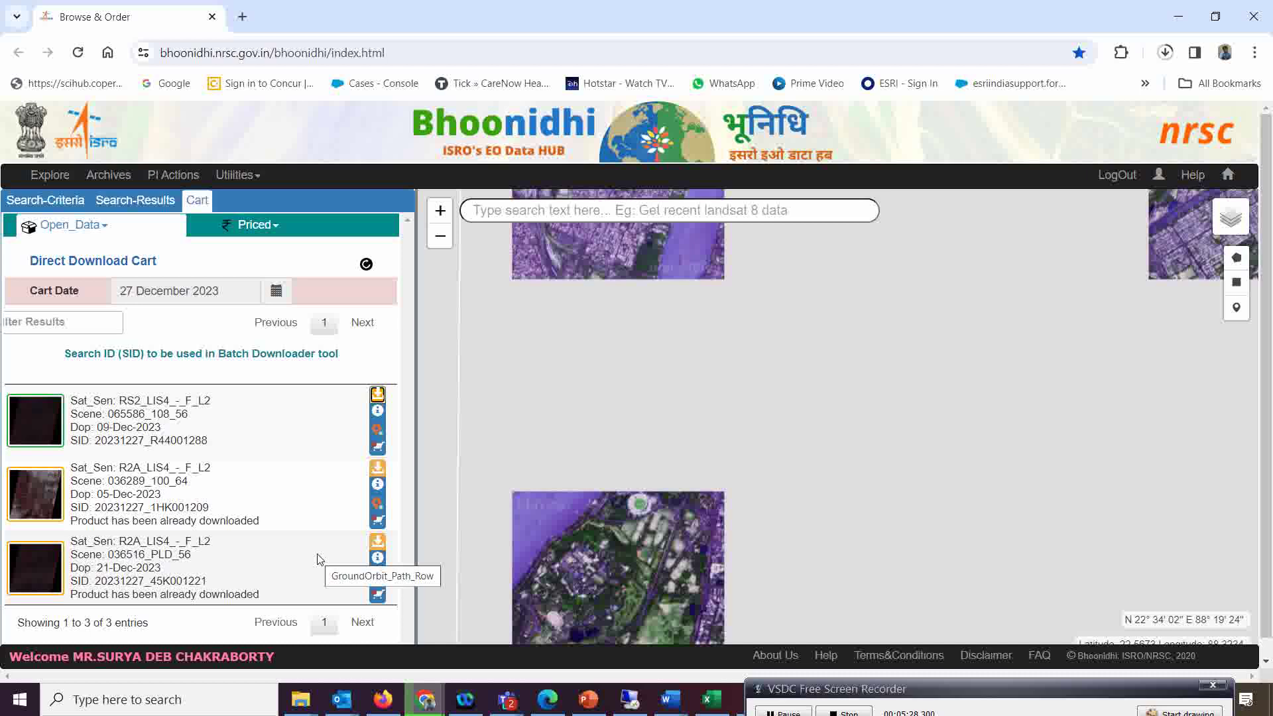
click(909, 695)
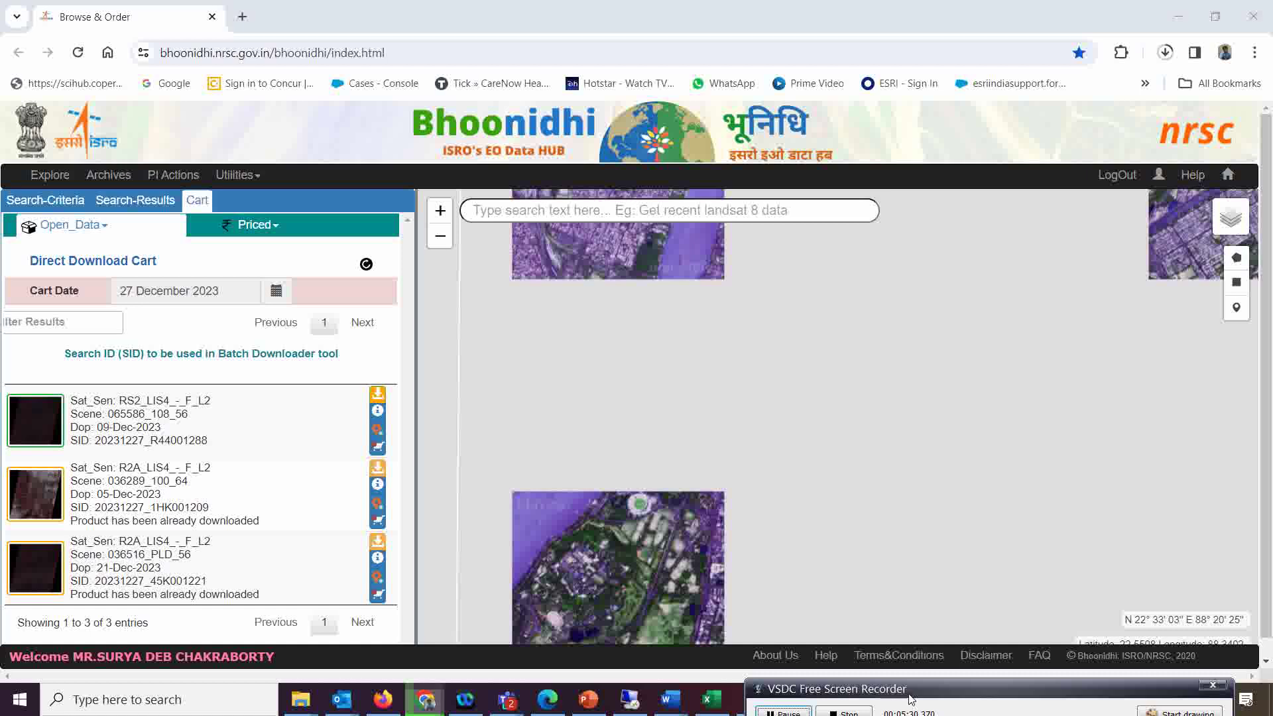
mouse_move(761, 704)
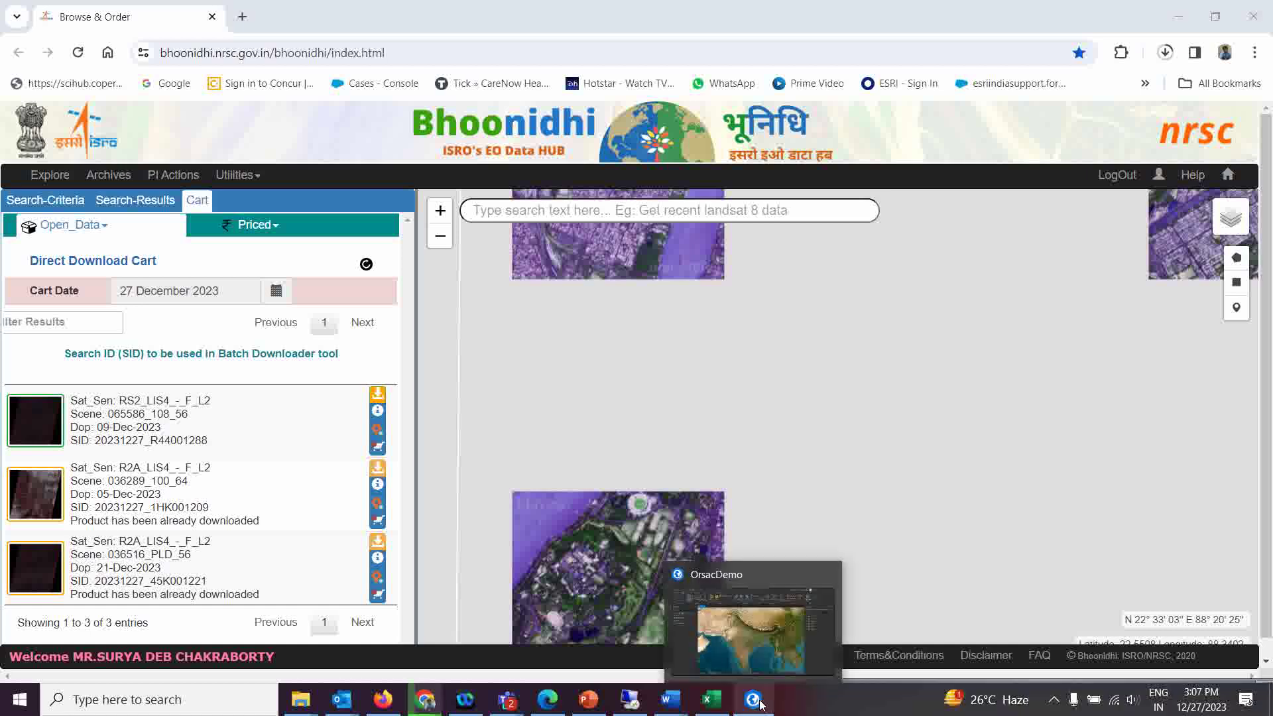
click(754, 635)
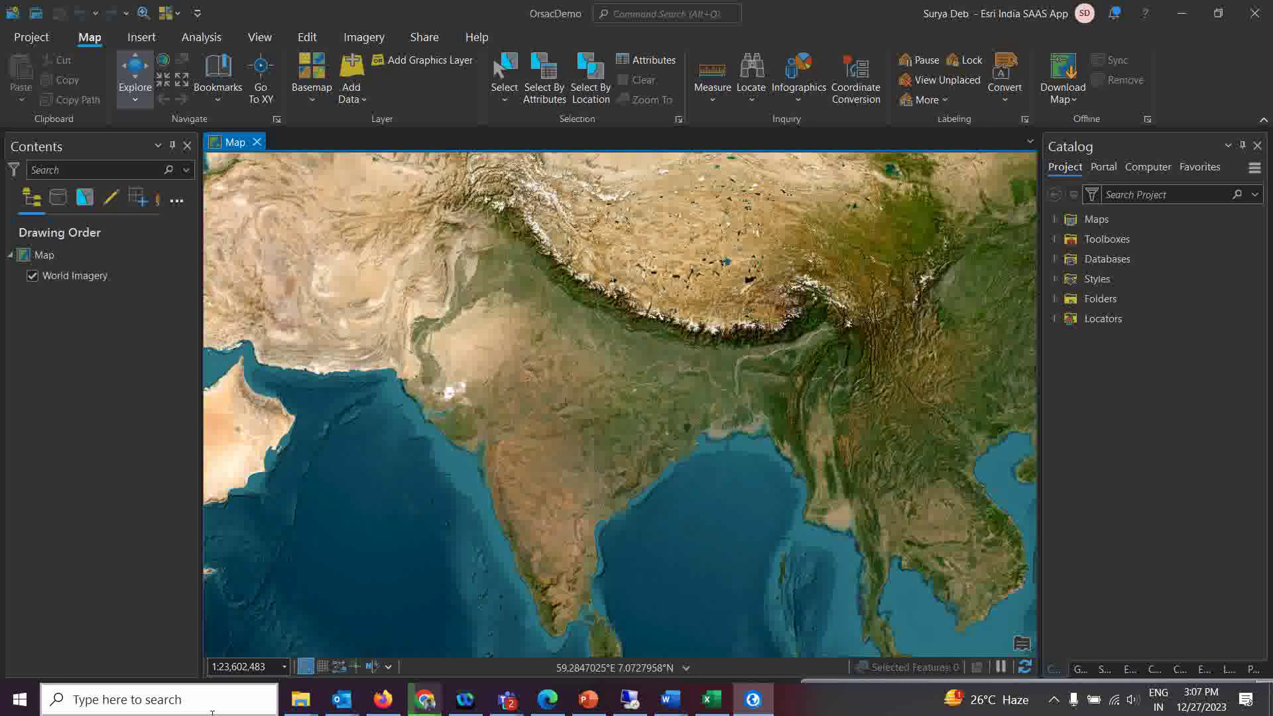
Add BAND2.tif, BAND3.tif and BAND4.tif from the extracted RAF21DEC2023 scene folder to the map
mouse_move(300, 699)
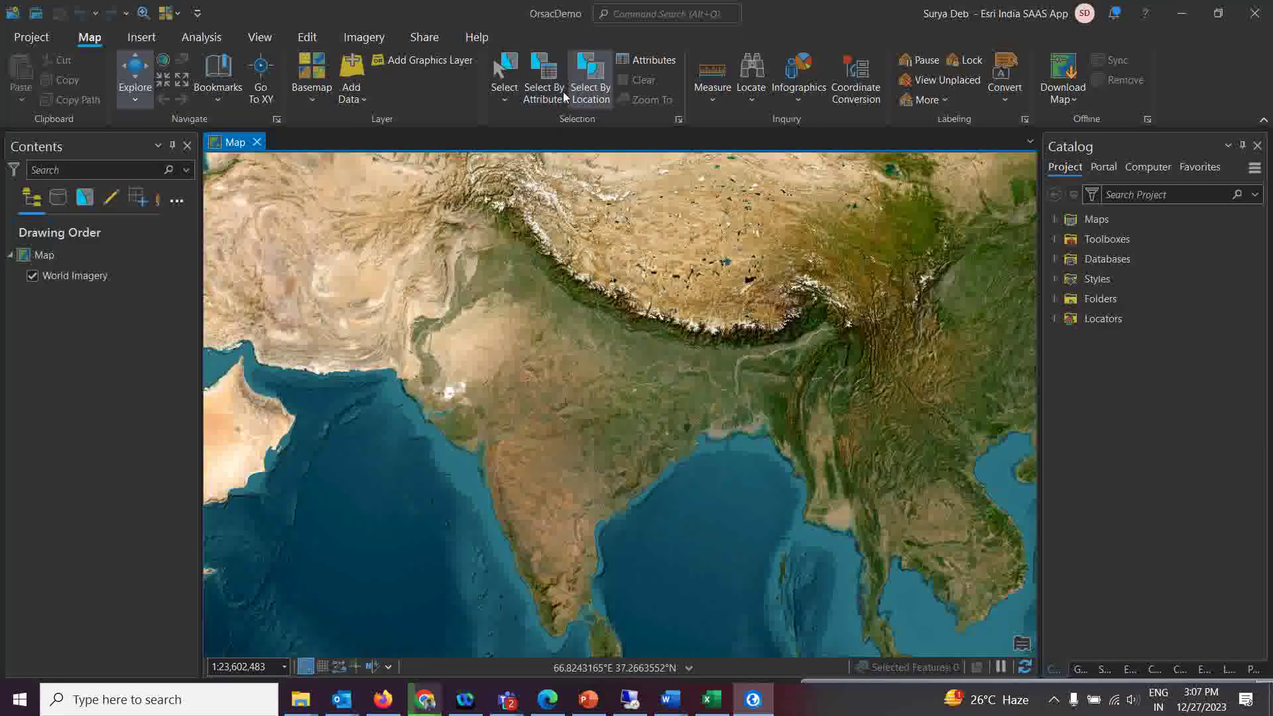
click(353, 99)
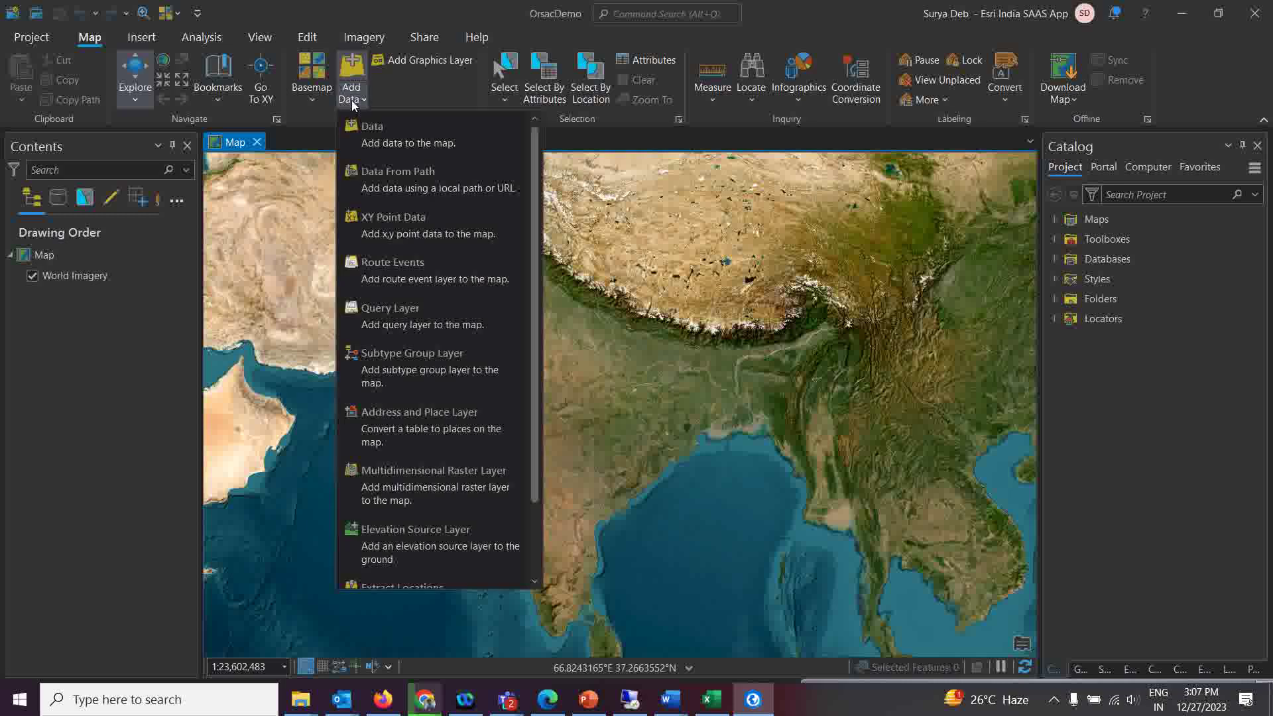
click(378, 144)
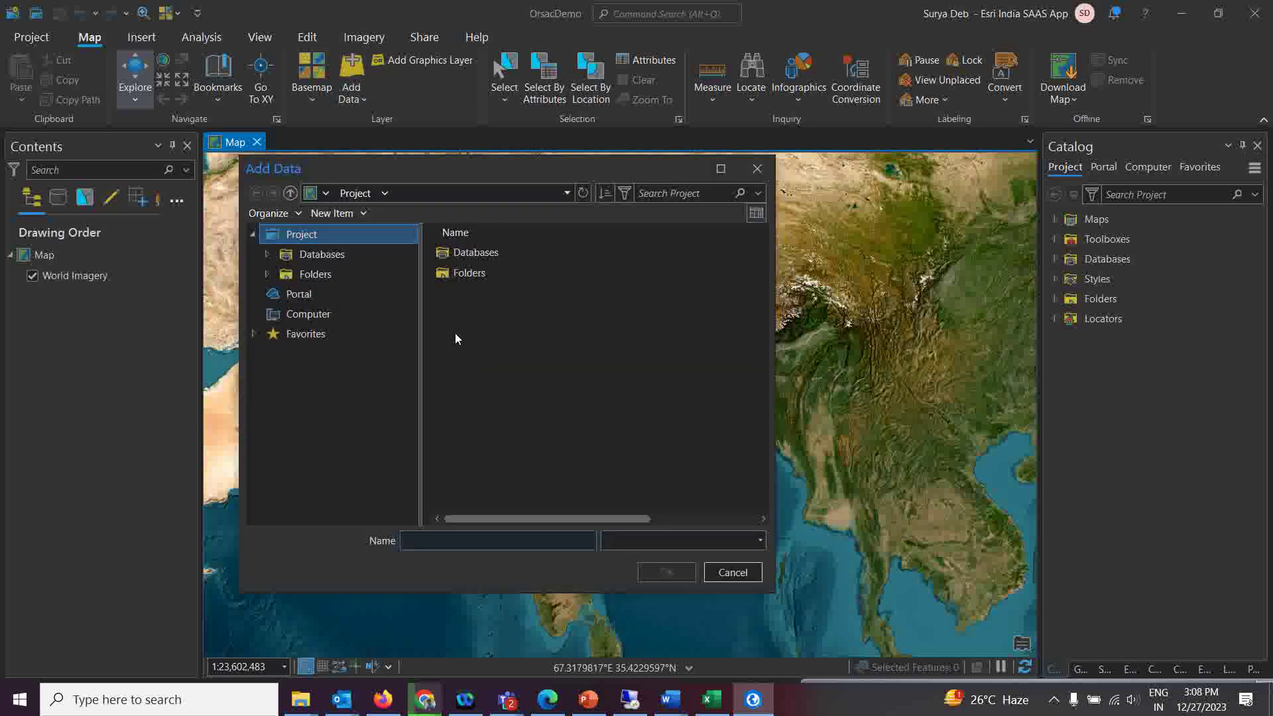
drag(527, 171, 586, 170)
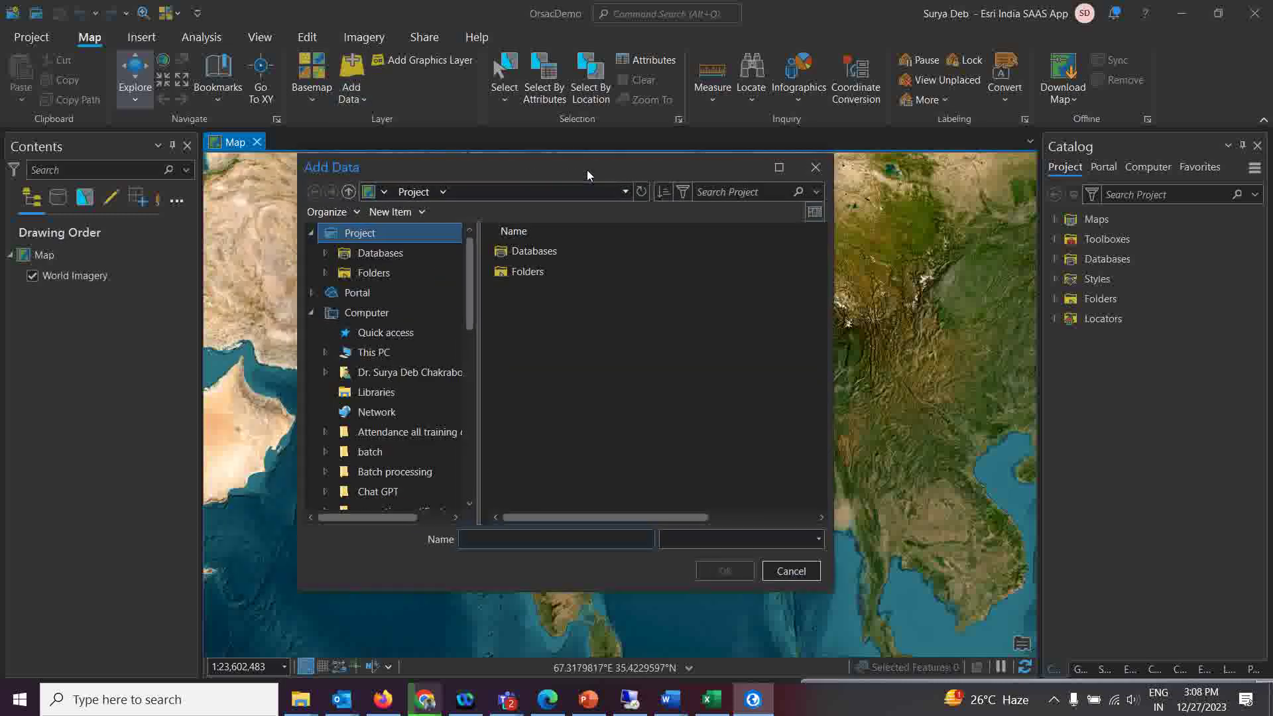
click(521, 274)
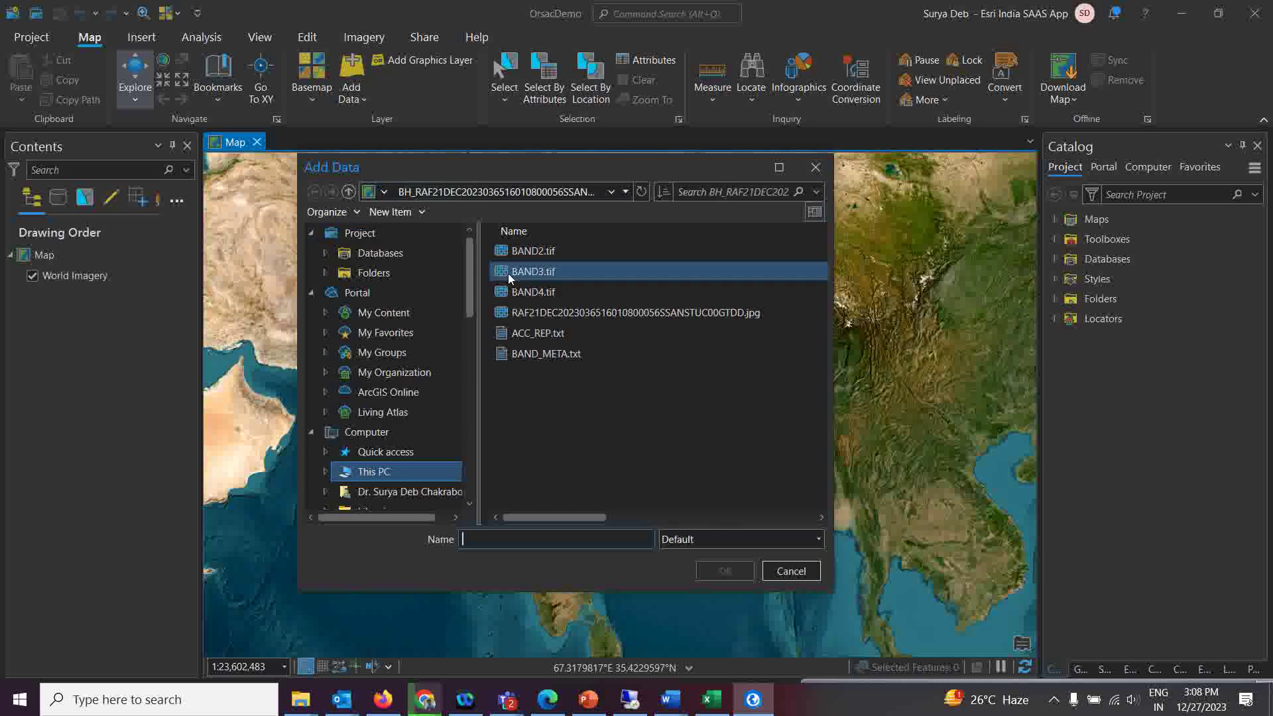
click(515, 253)
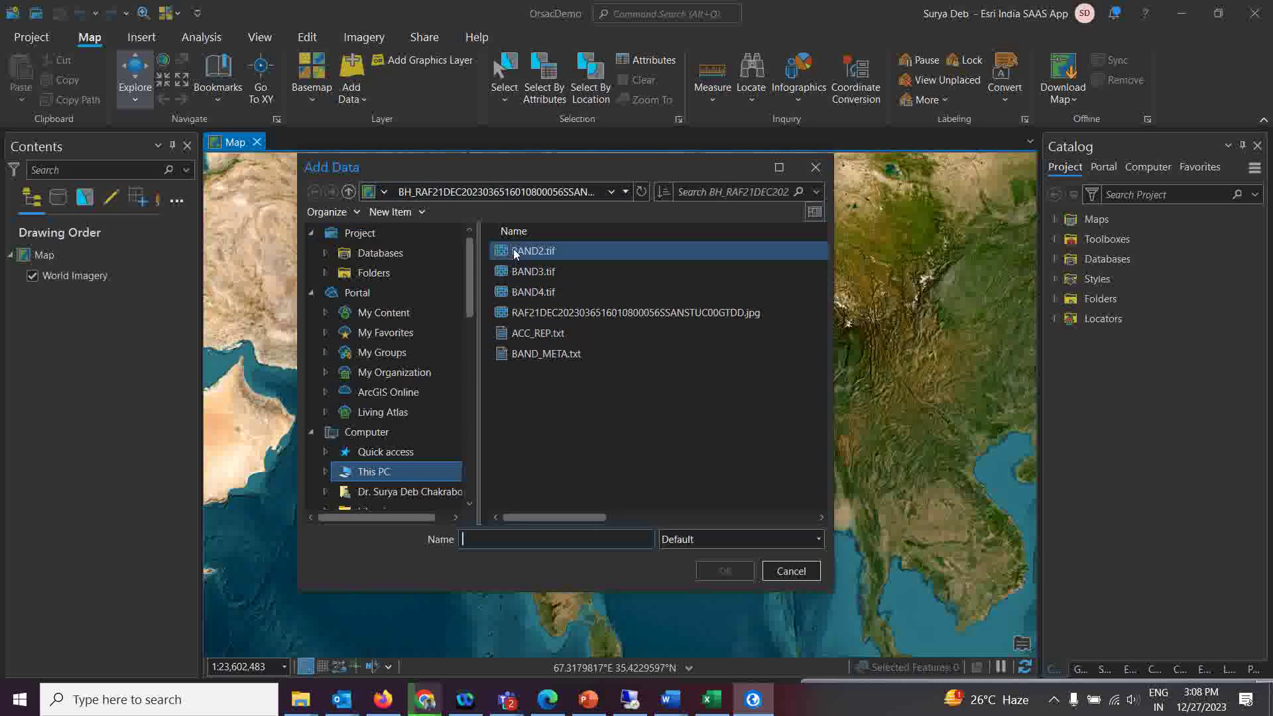
click(528, 252)
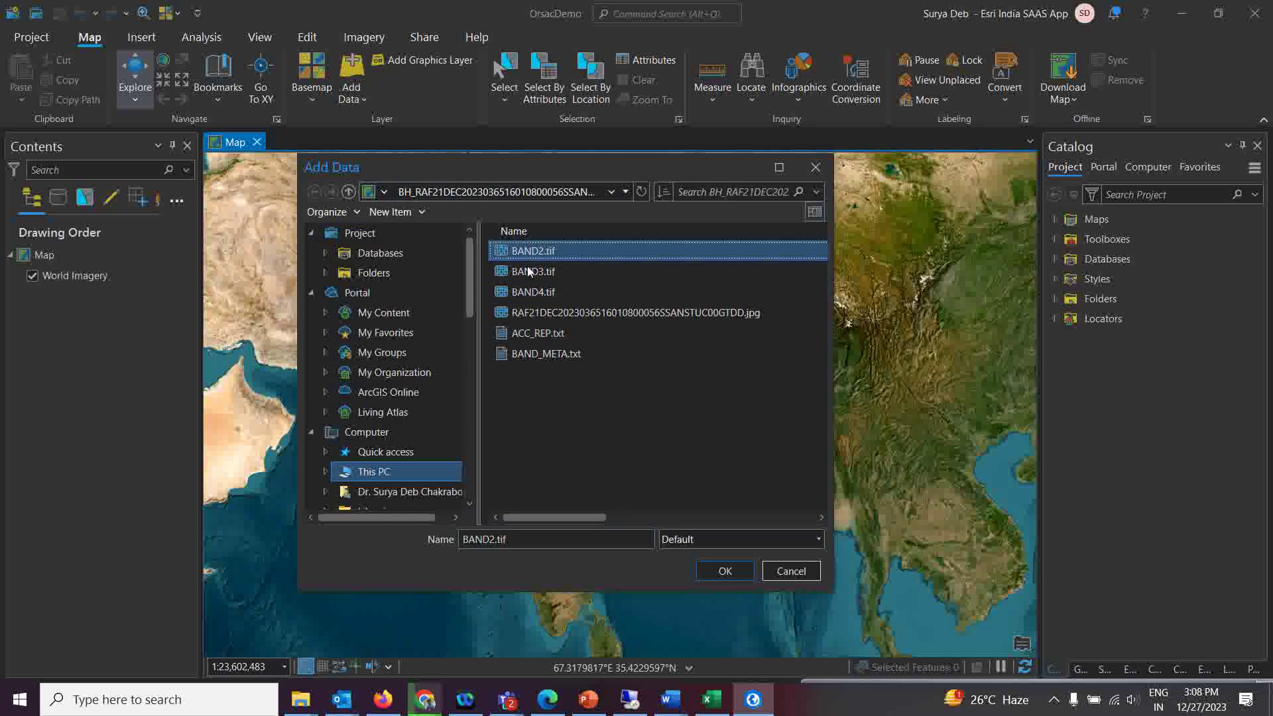
ctrl+click(528, 272)
ctrl+click(528, 292)
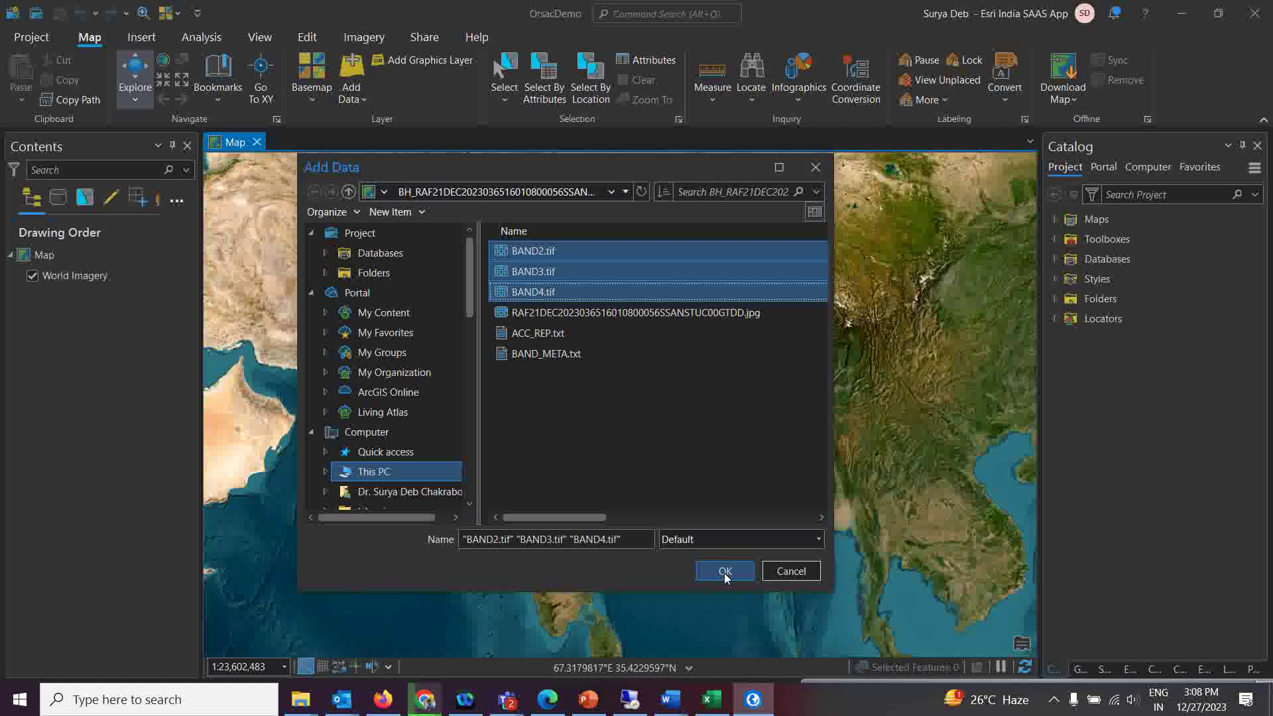
click(725, 571)
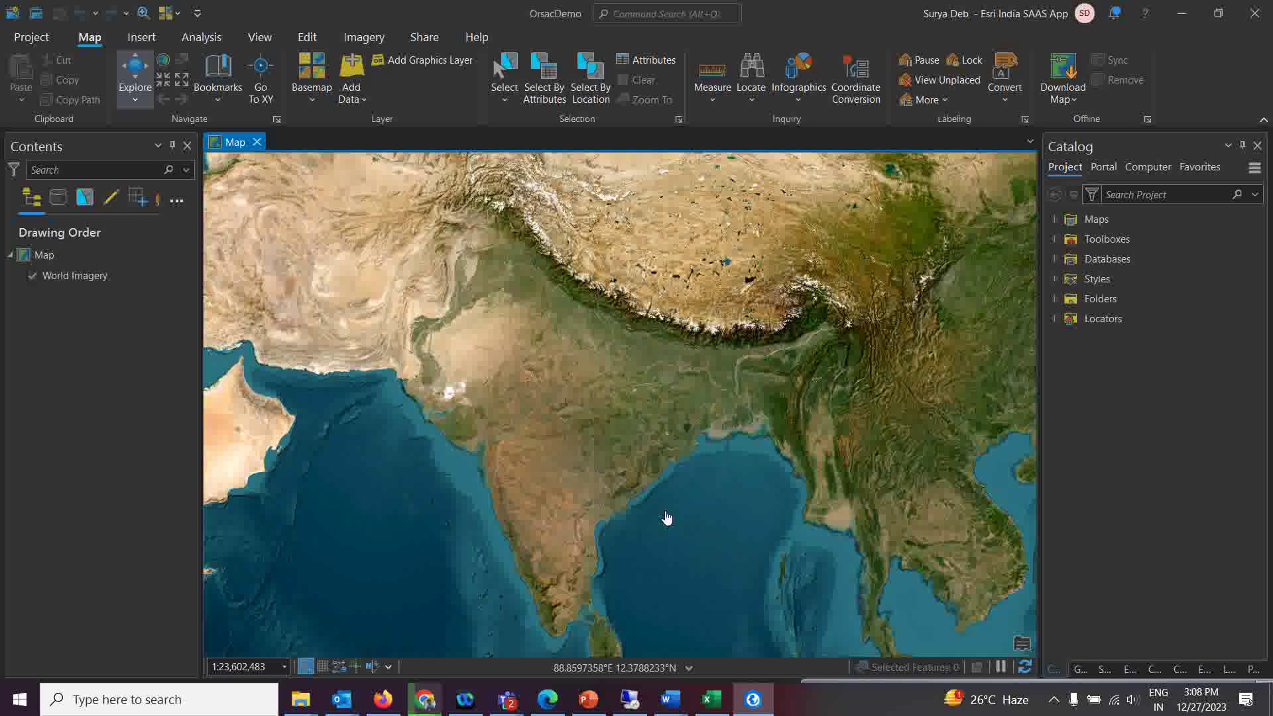
Mask the background of the BAND4.tif, BAND3.tif and BAND2.tif layers by enabling the display background value of 0 with no colour
mouse_move(854, 679)
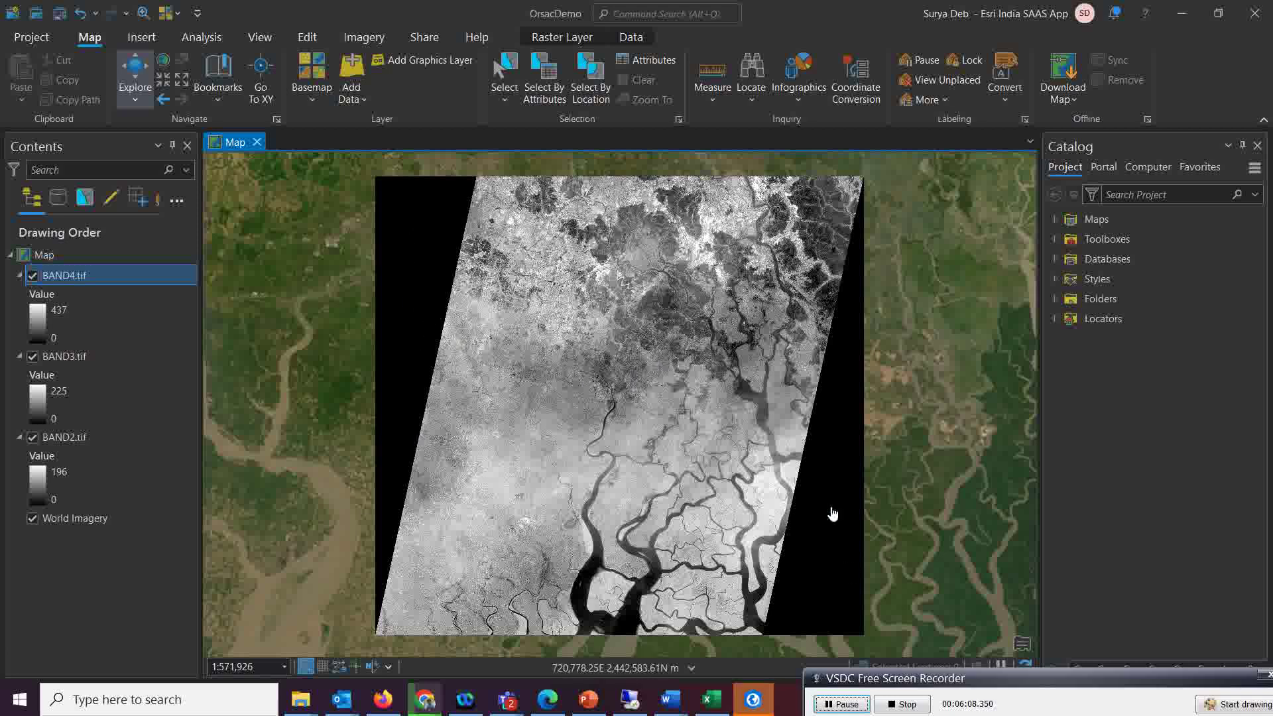
click(30, 323)
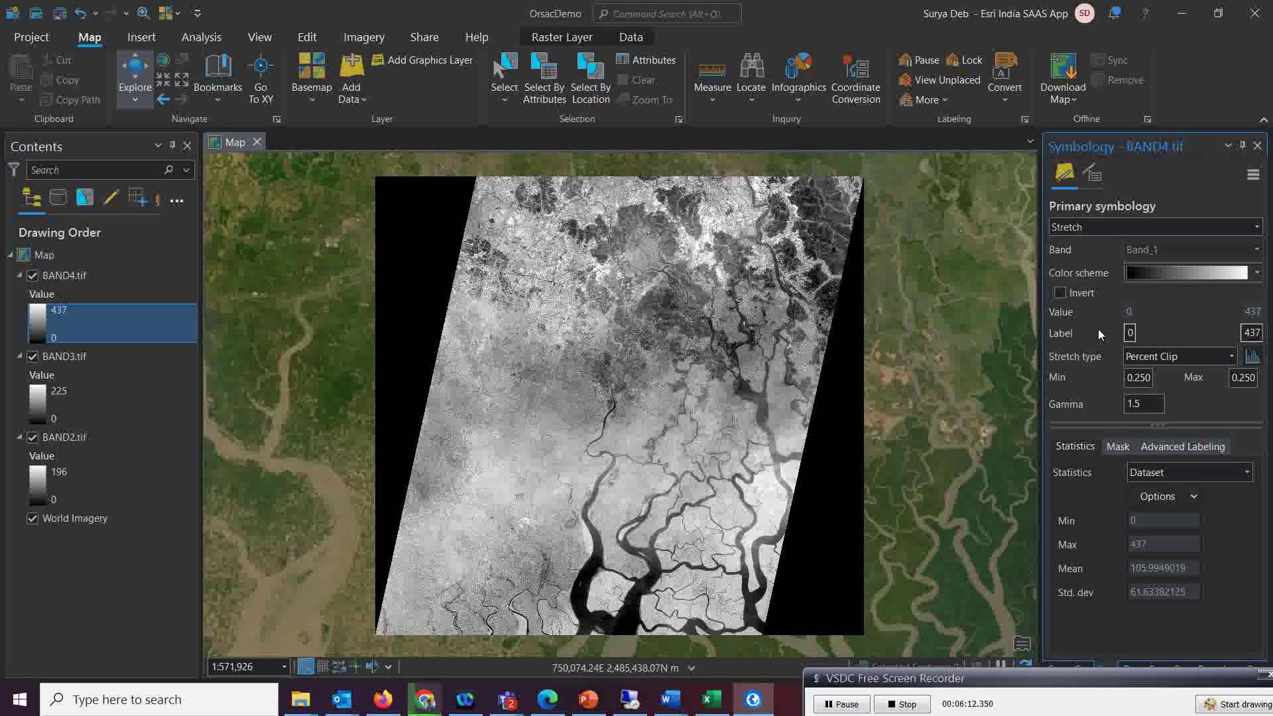
click(1117, 447)
click(1059, 471)
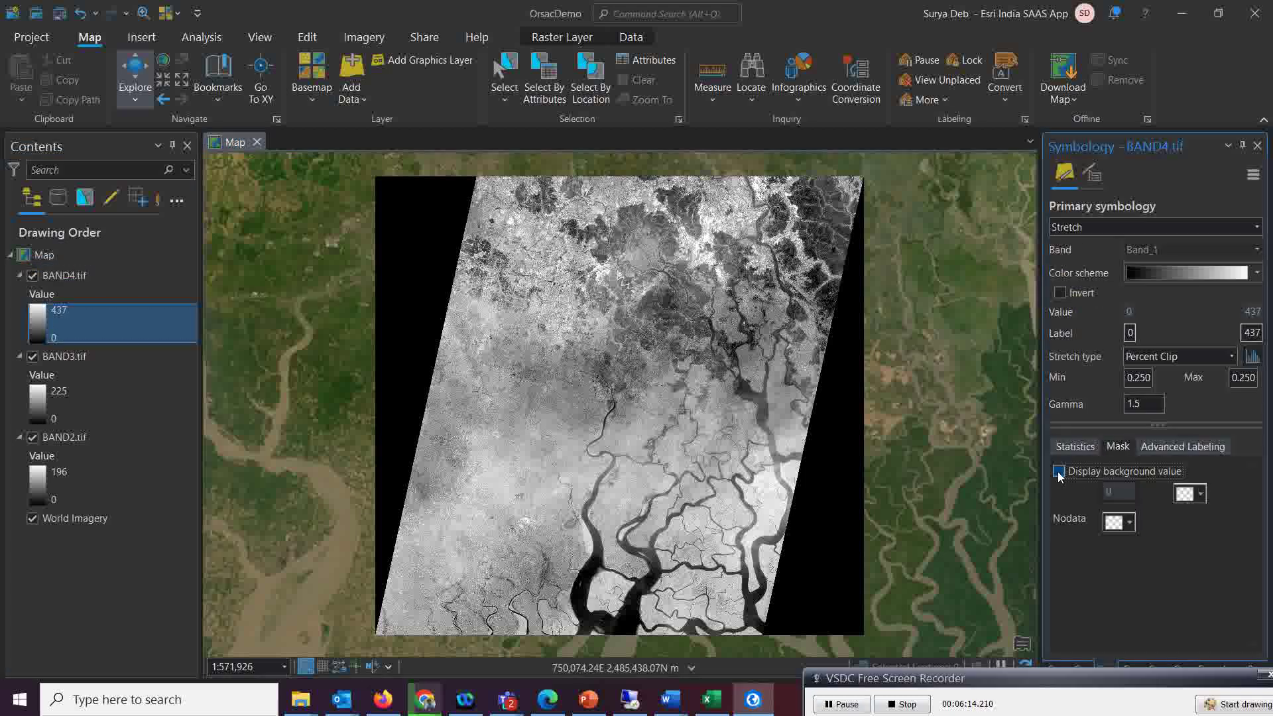
click(33, 399)
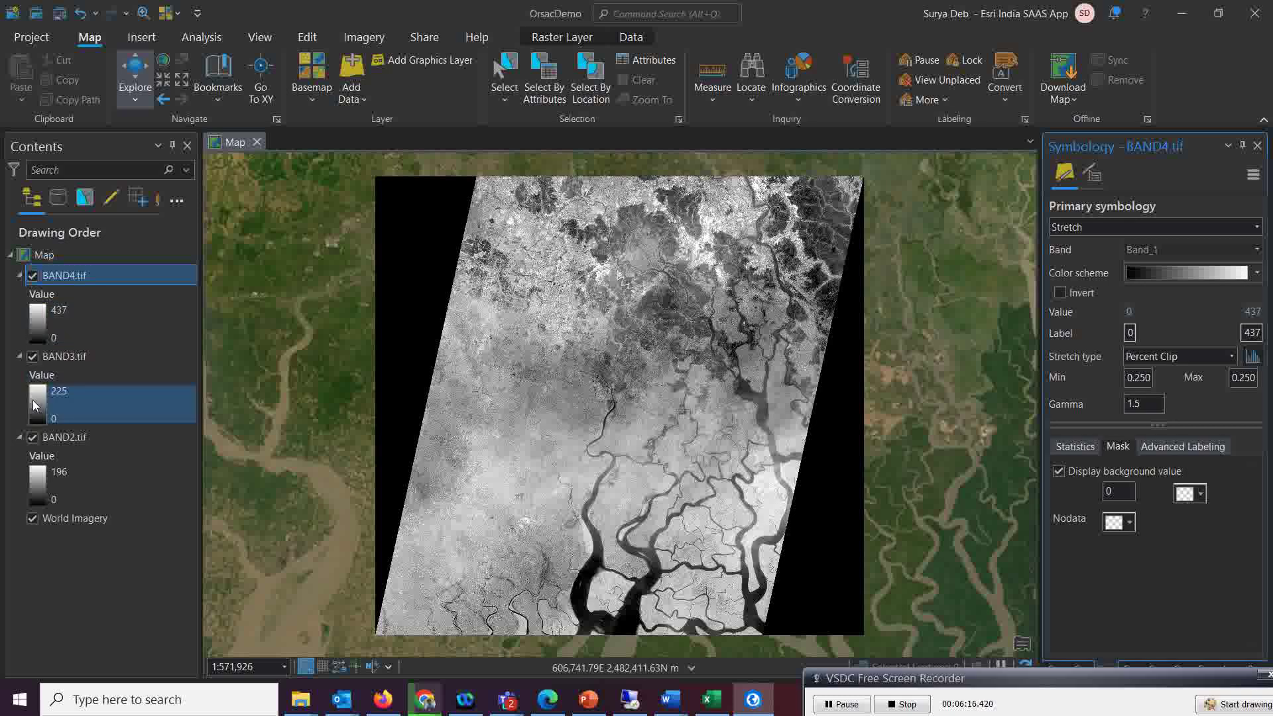
click(1117, 446)
click(1059, 472)
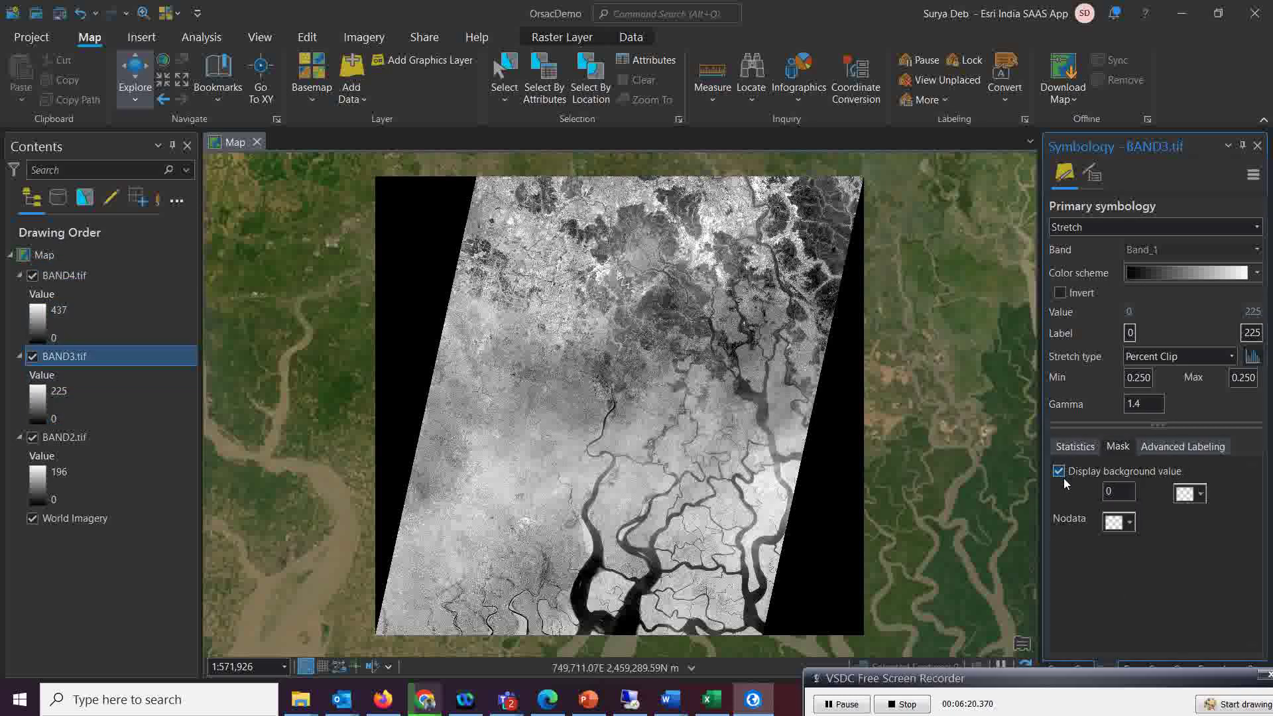
click(30, 491)
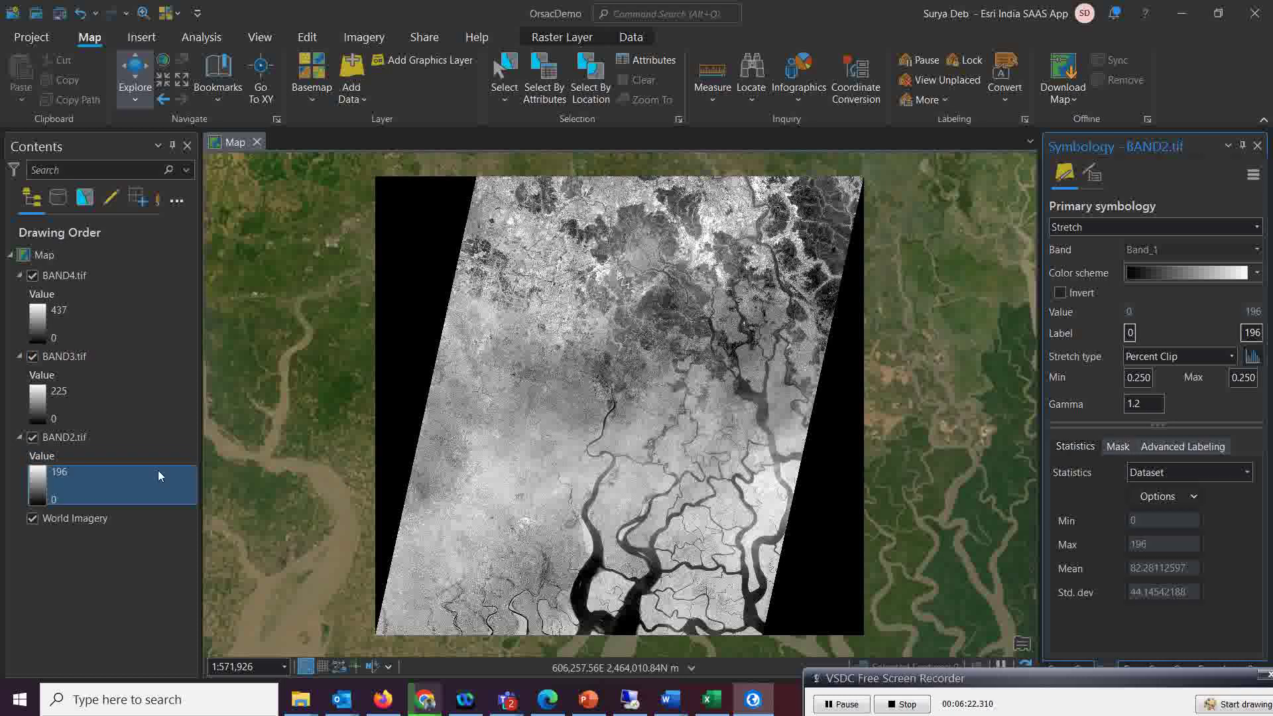
click(1120, 451)
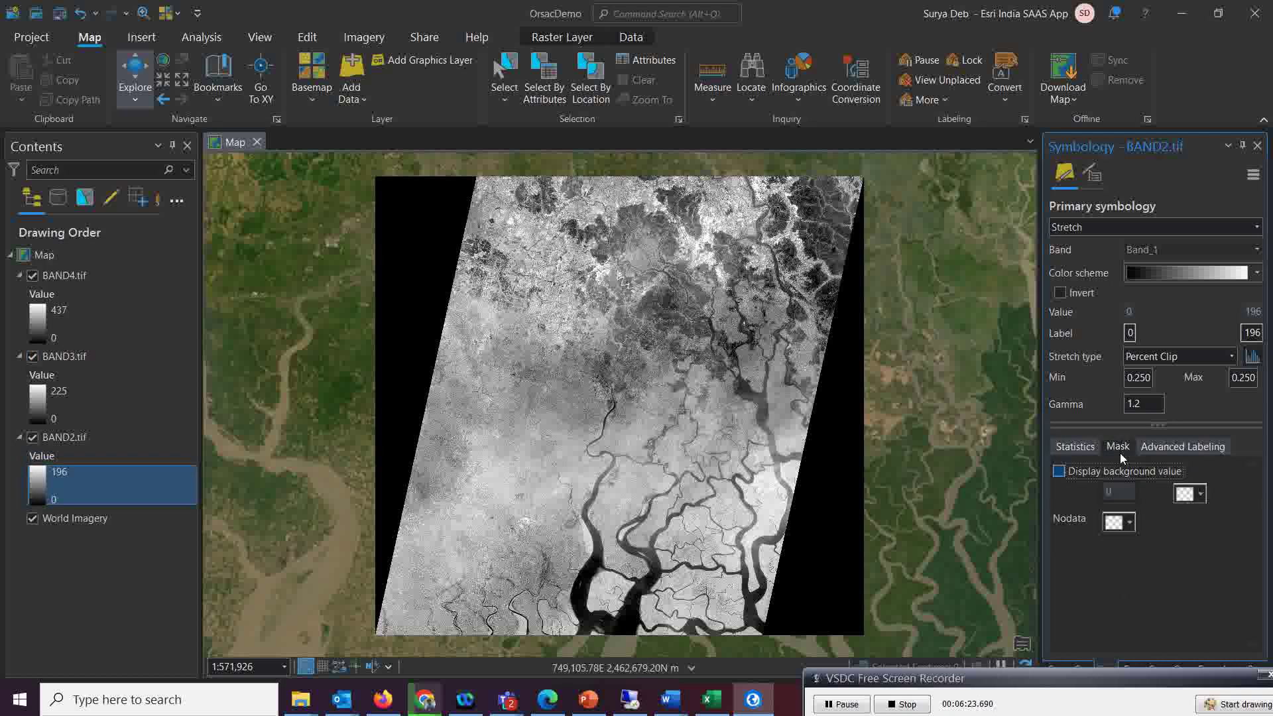
click(1058, 472)
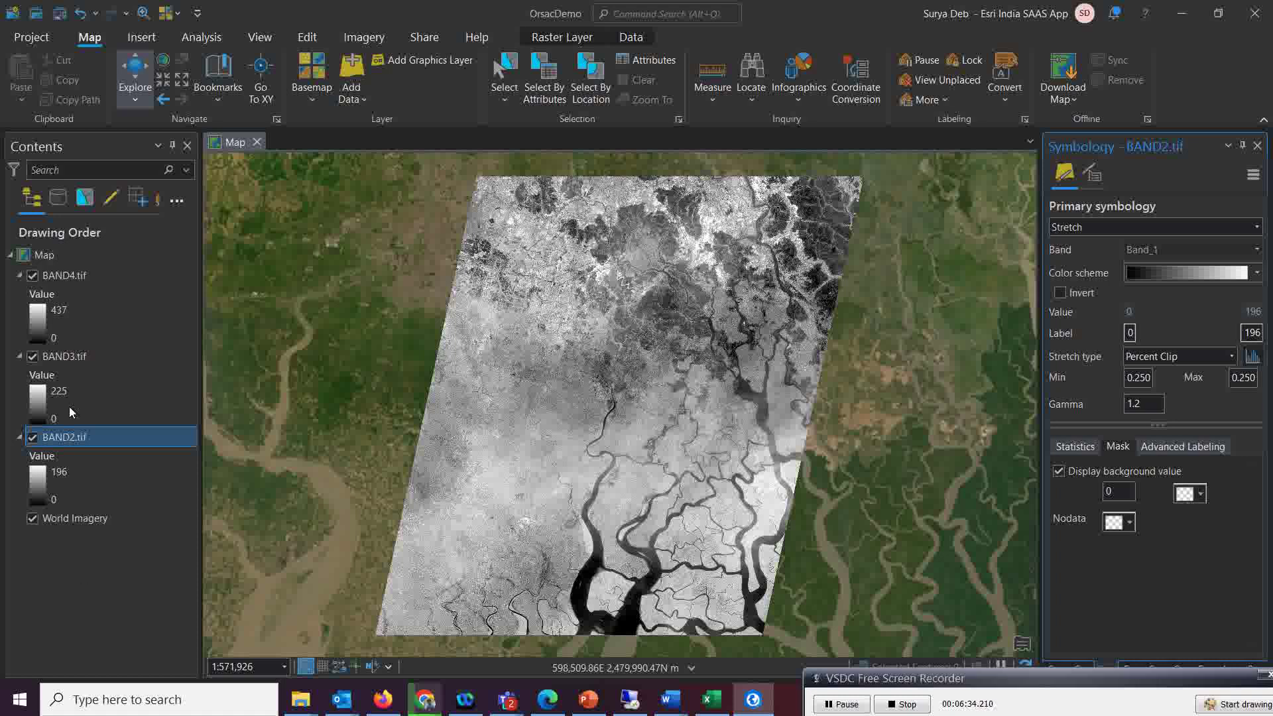
Reorder the raster layers in the drawing order to BAND2.tif, BAND3.tif, BAND4.tif from first to last
drag(54, 443, 74, 282)
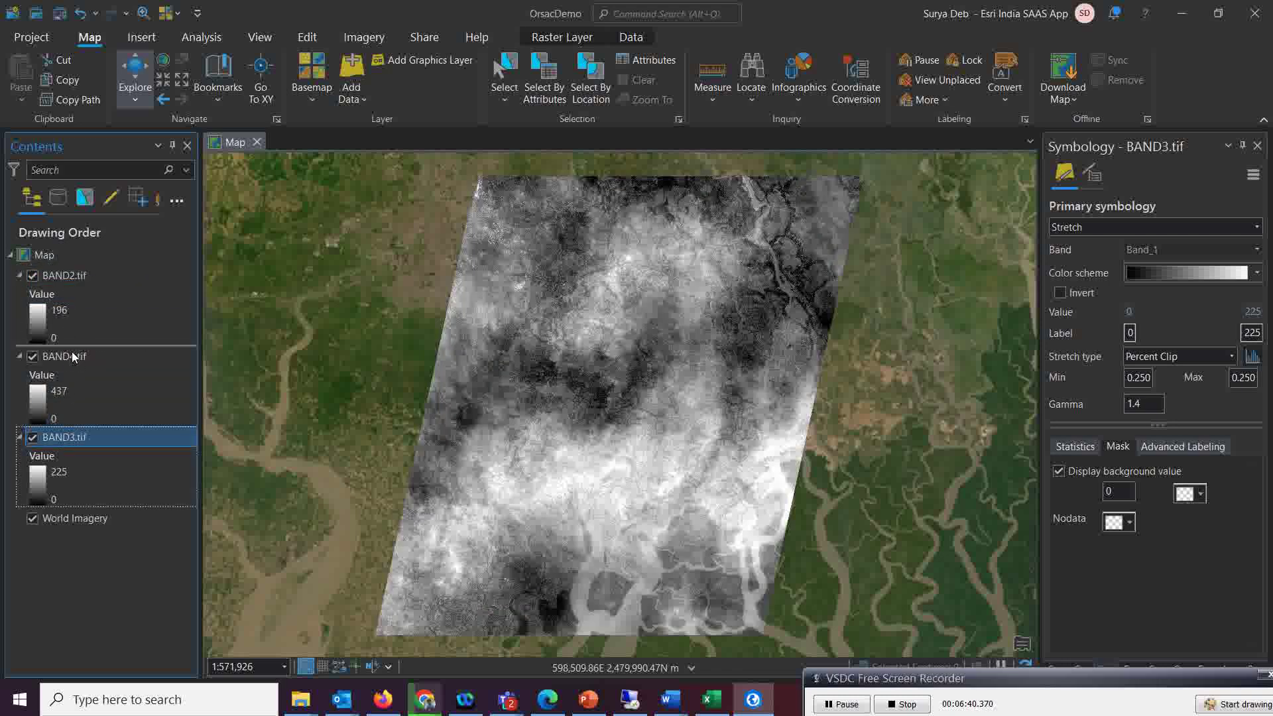
drag(73, 365, 66, 405)
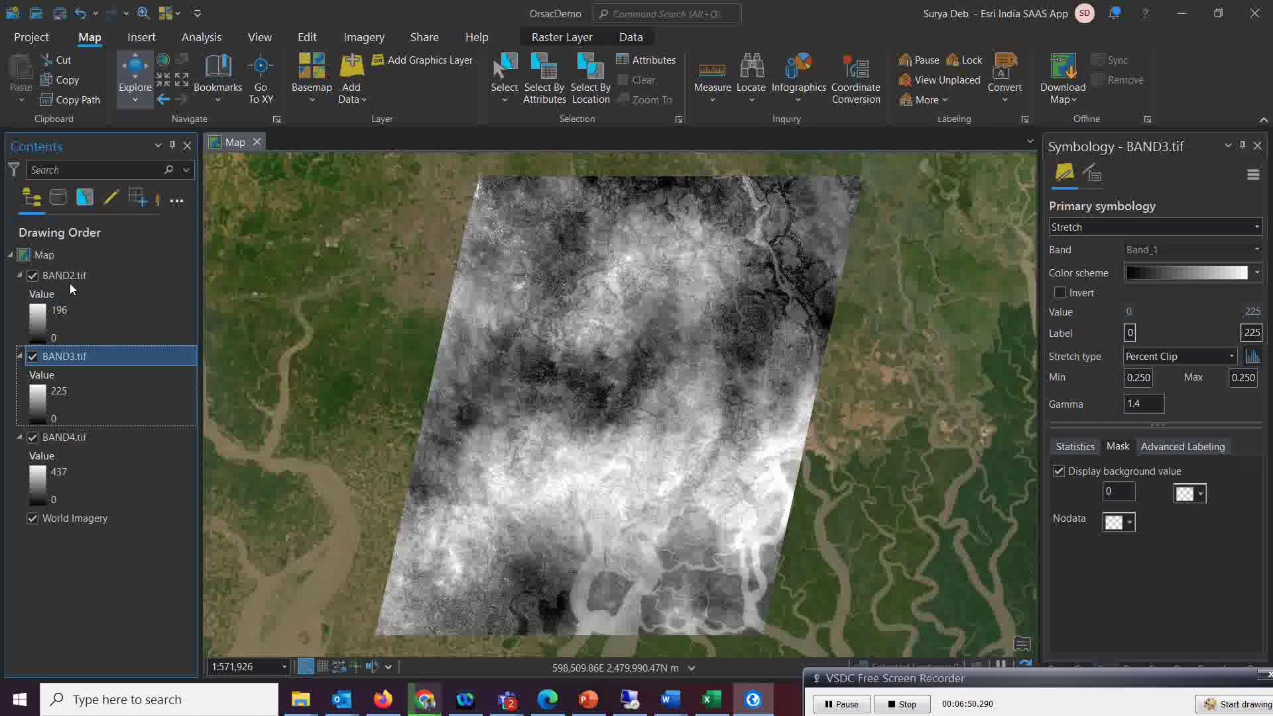
Combine BAND2.tif, BAND3.tif and BAND4.tif into a composite raster and mask its background value of 0, 0, 0
click(69, 279)
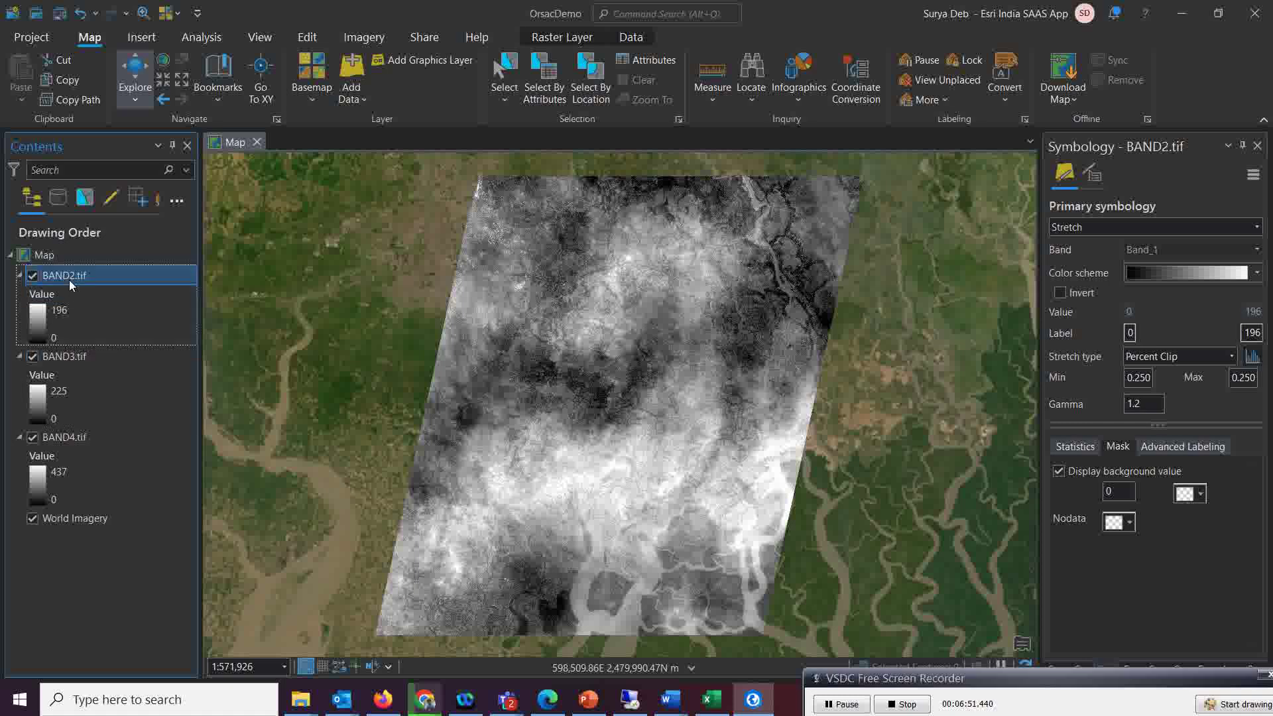
ctrl+click(66, 359)
ctrl+click(67, 437)
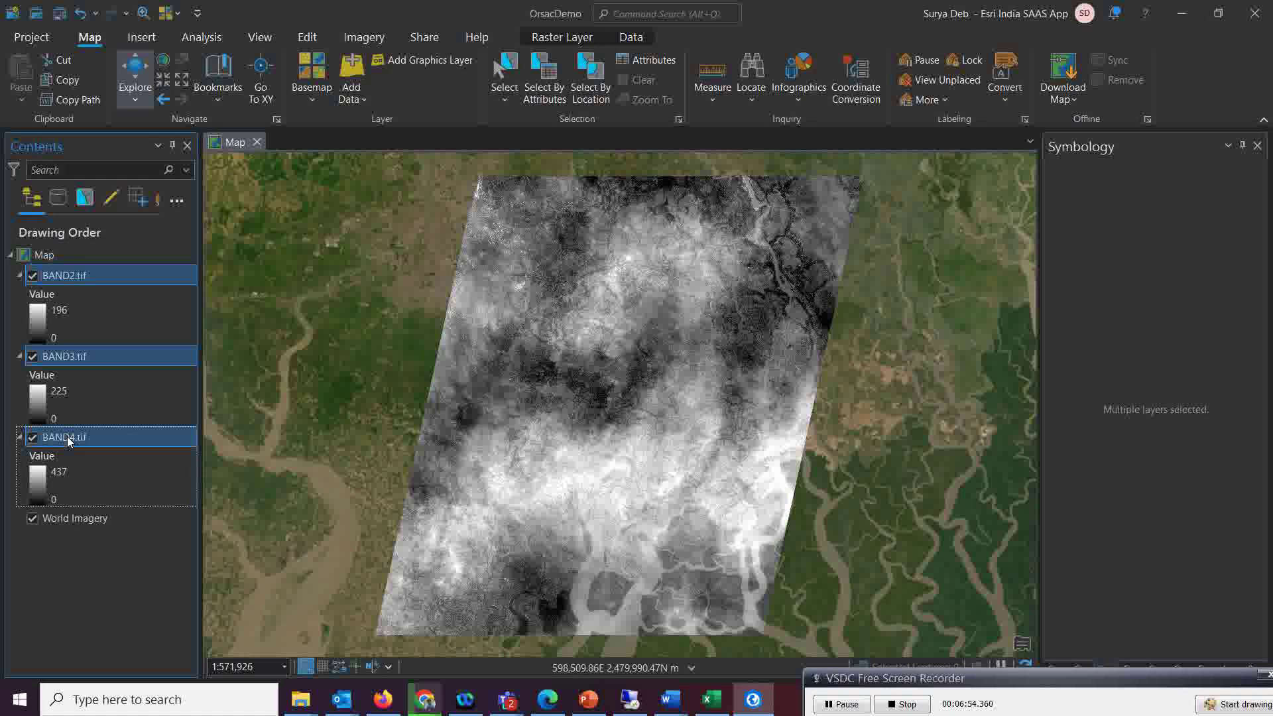
click(371, 40)
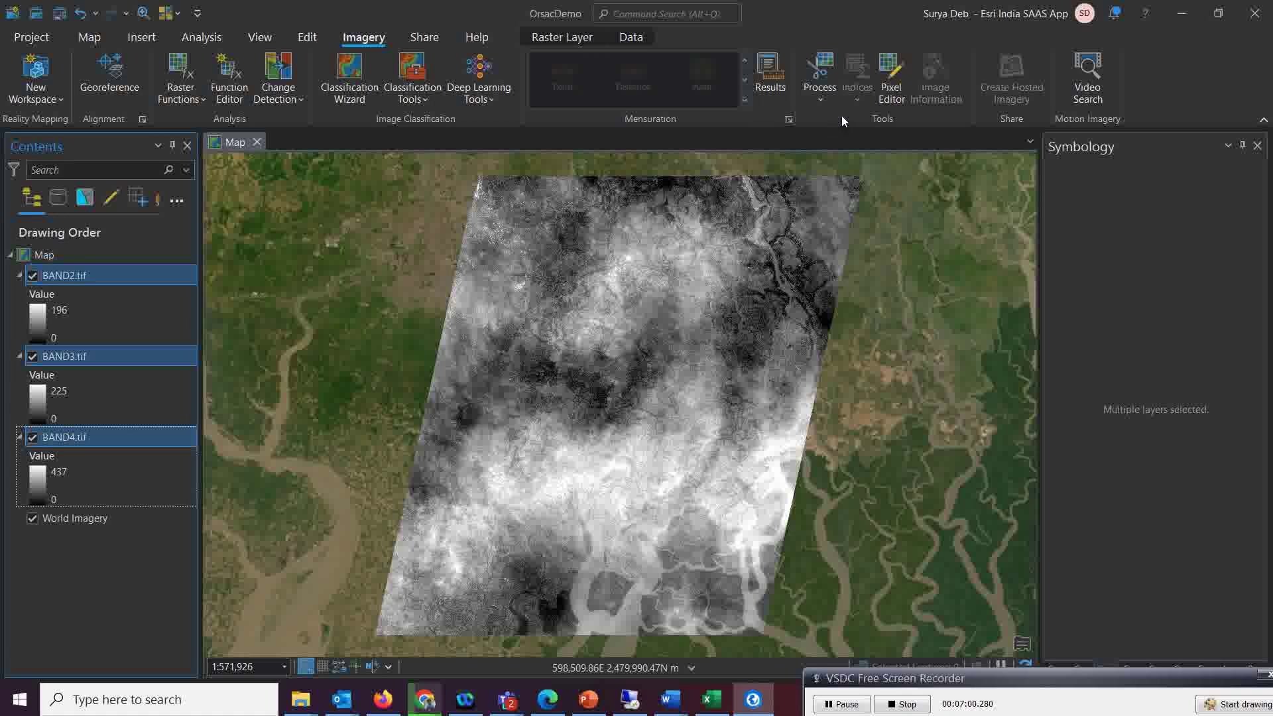
click(827, 103)
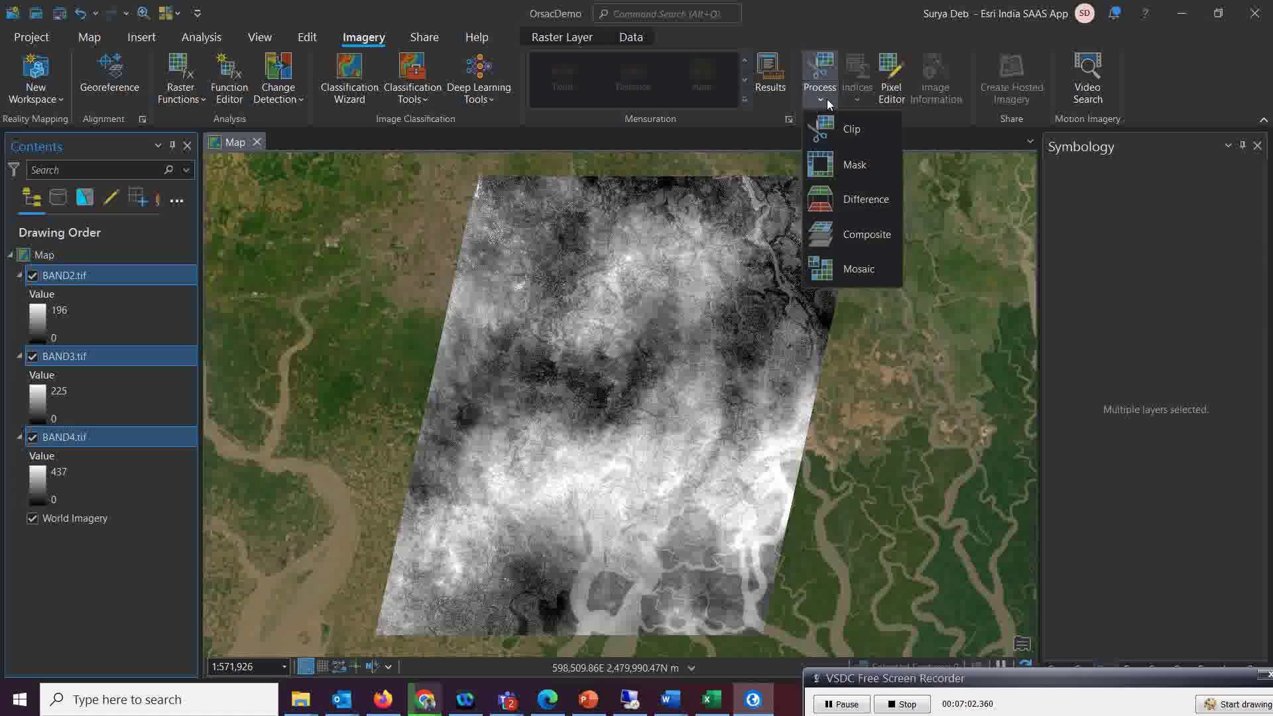
click(853, 237)
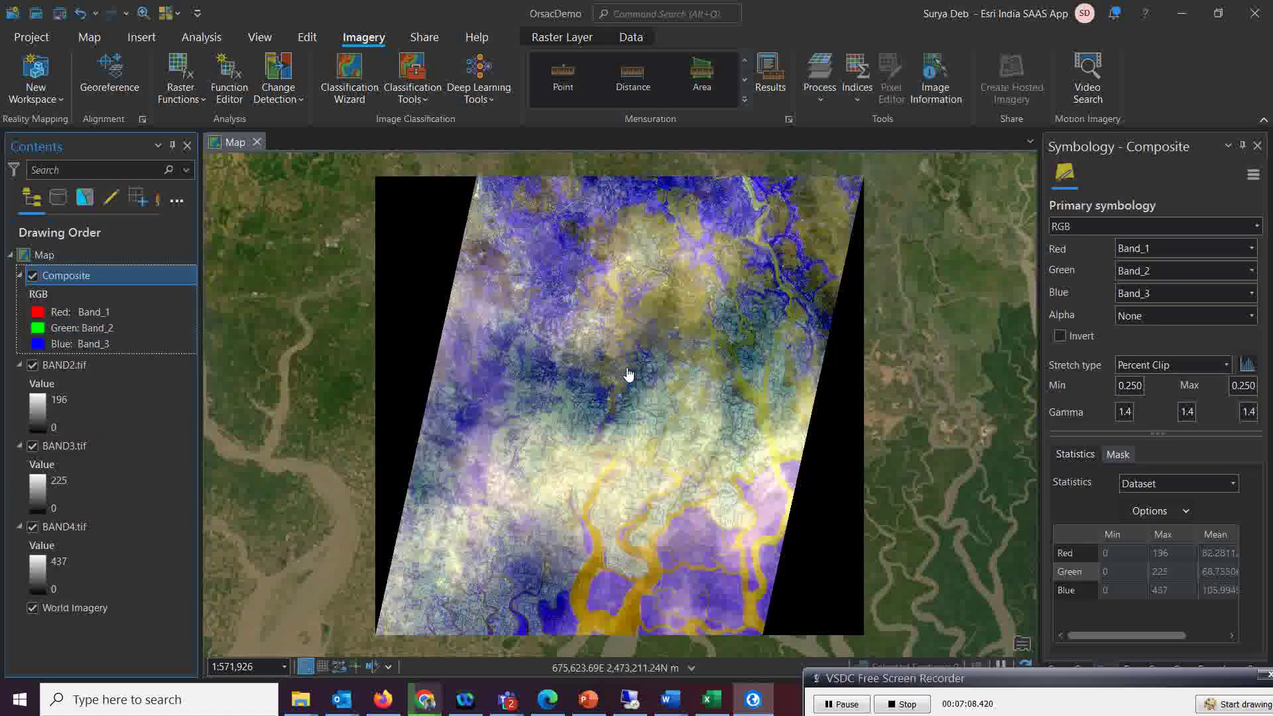
click(1119, 455)
click(1059, 486)
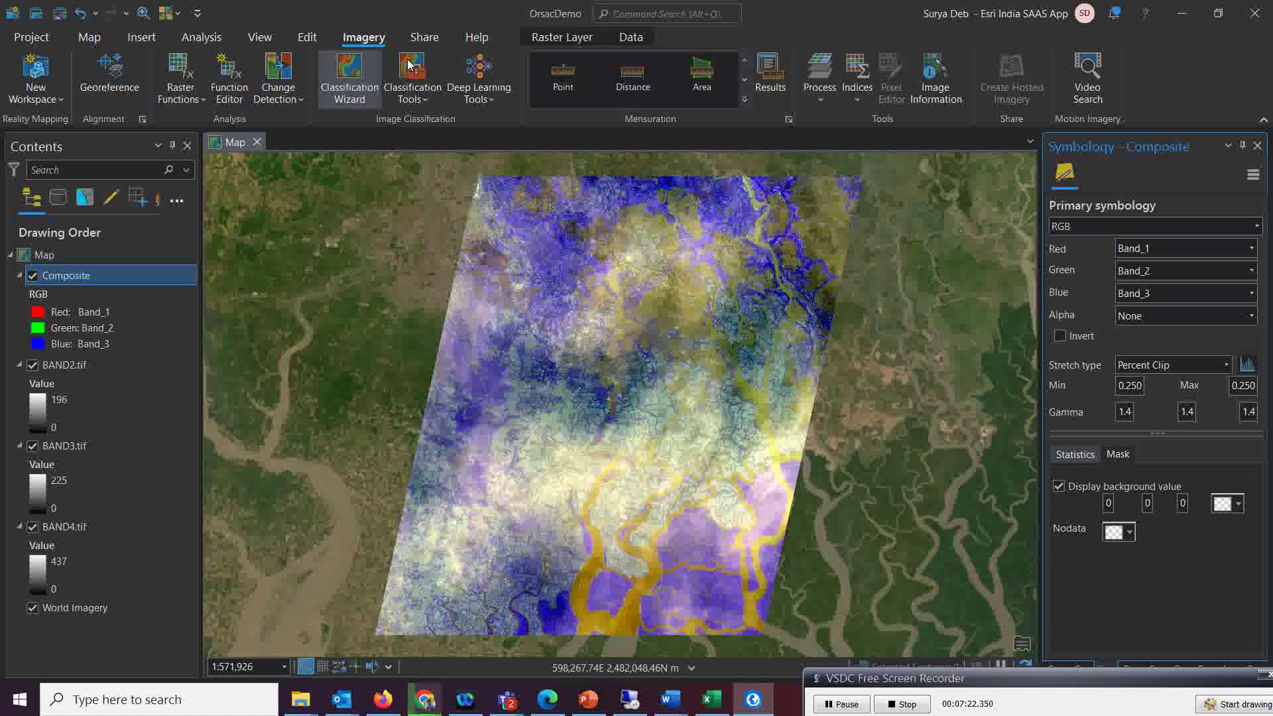
Assign Band_3 to the red channel and Band_1 to the blue channel of the Composite layer, and inspect the river bends up close
click(556, 39)
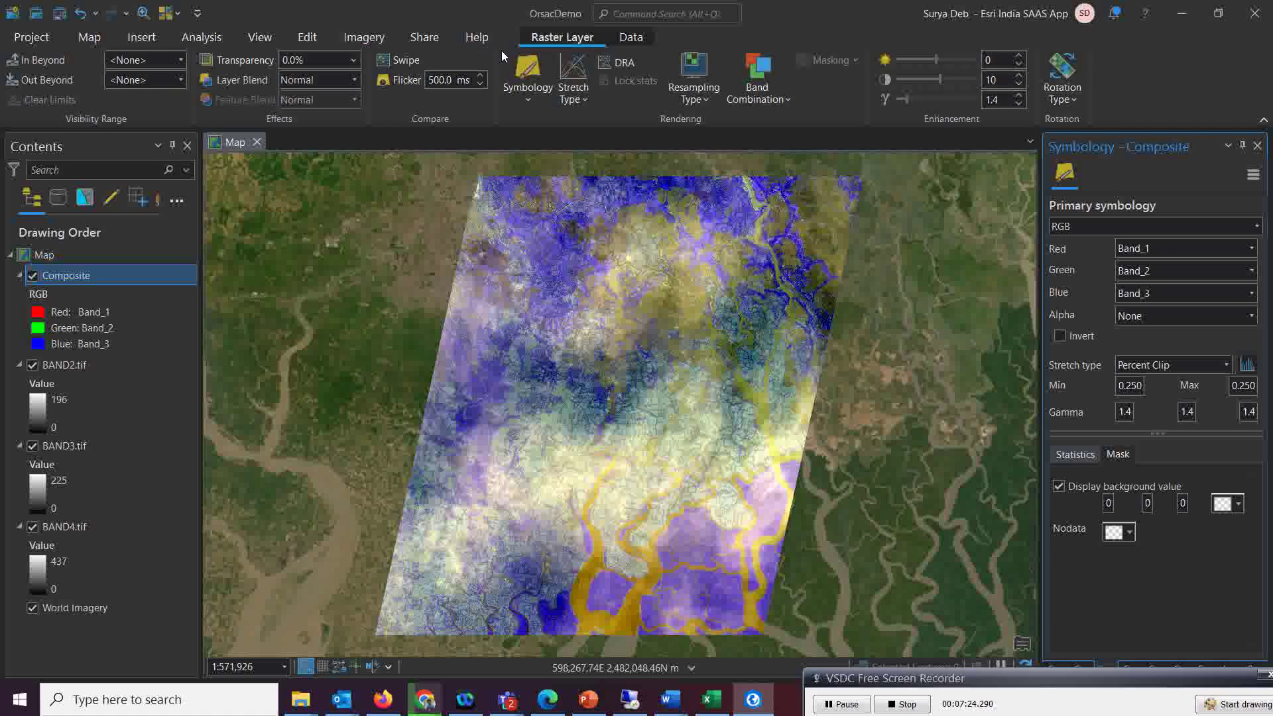
click(762, 104)
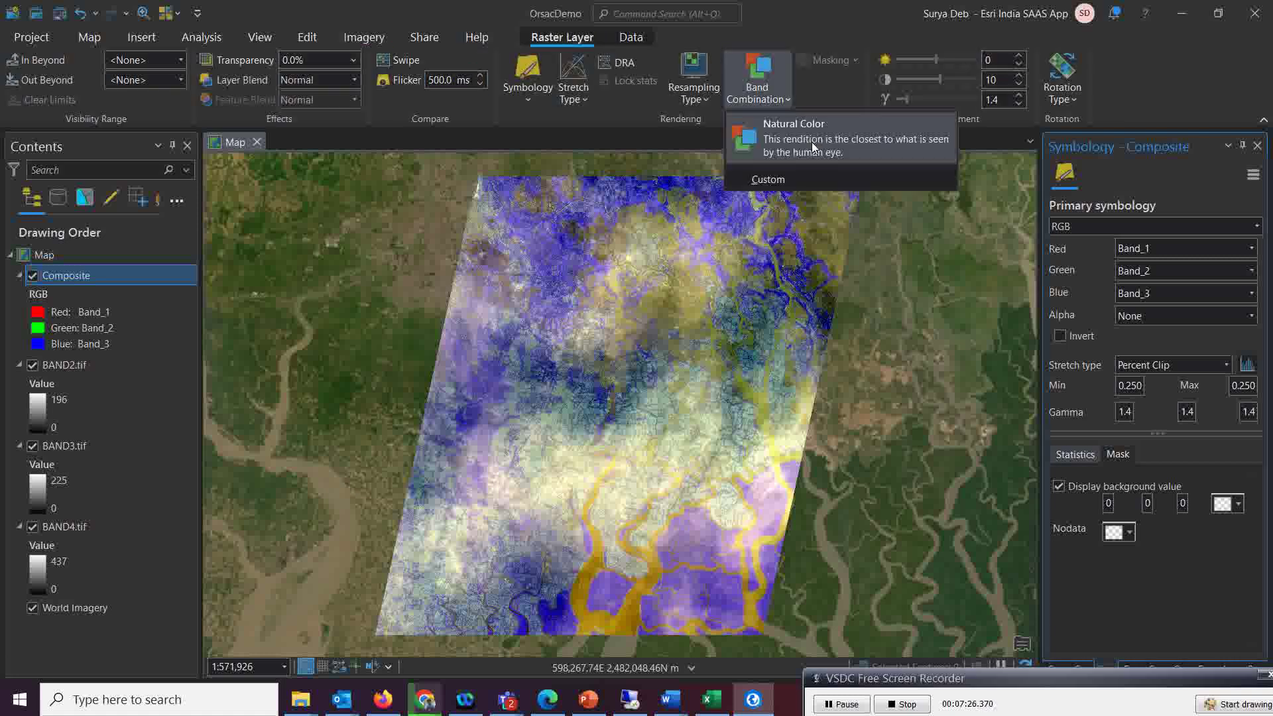
click(787, 146)
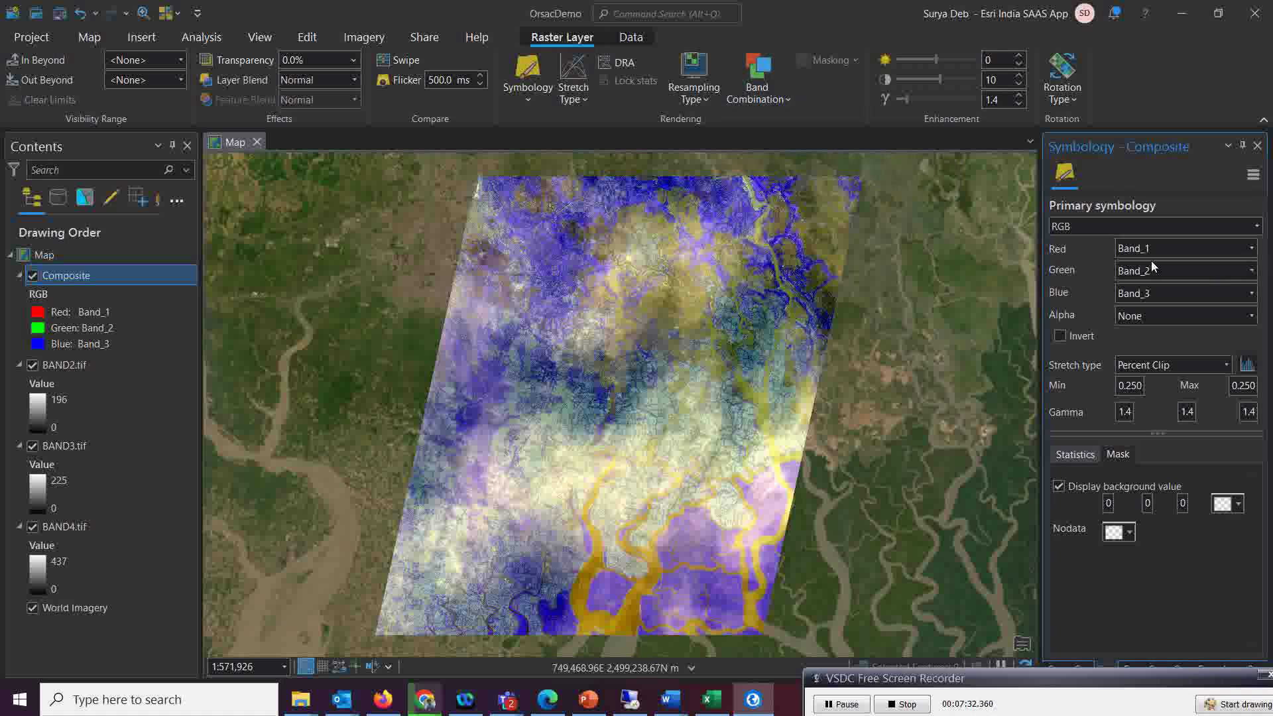
click(1250, 253)
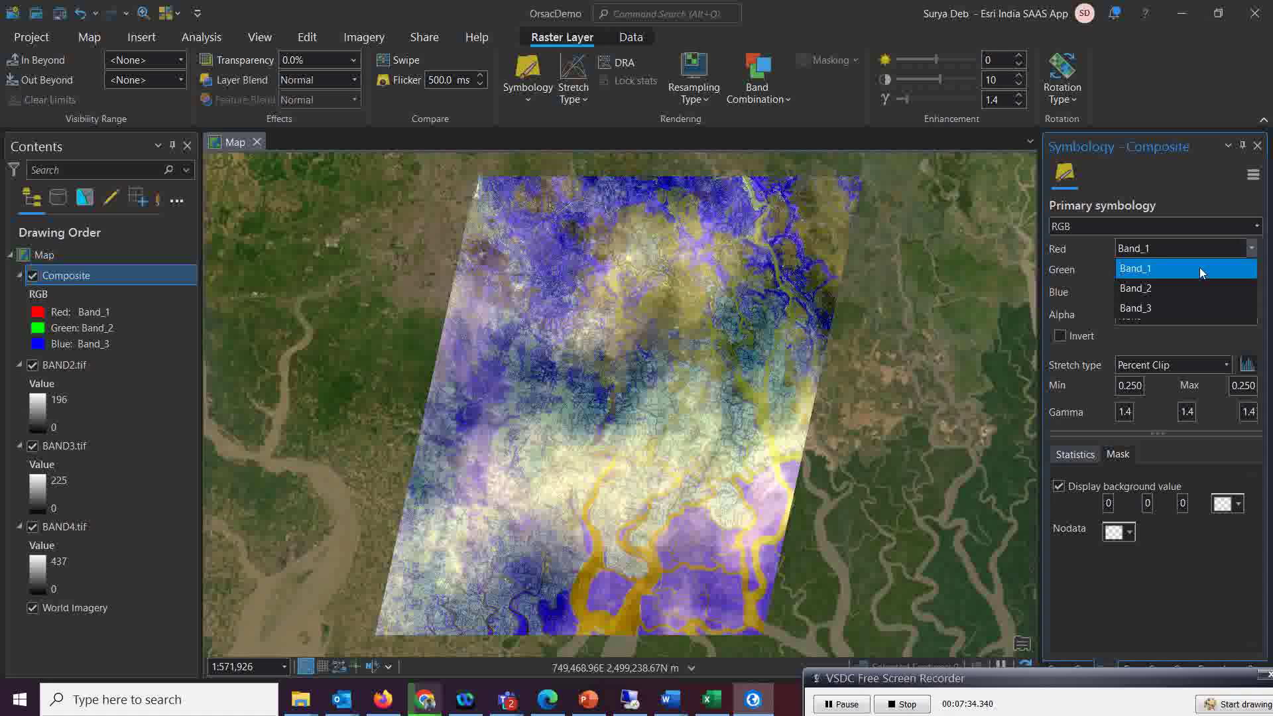
click(1165, 310)
click(1251, 293)
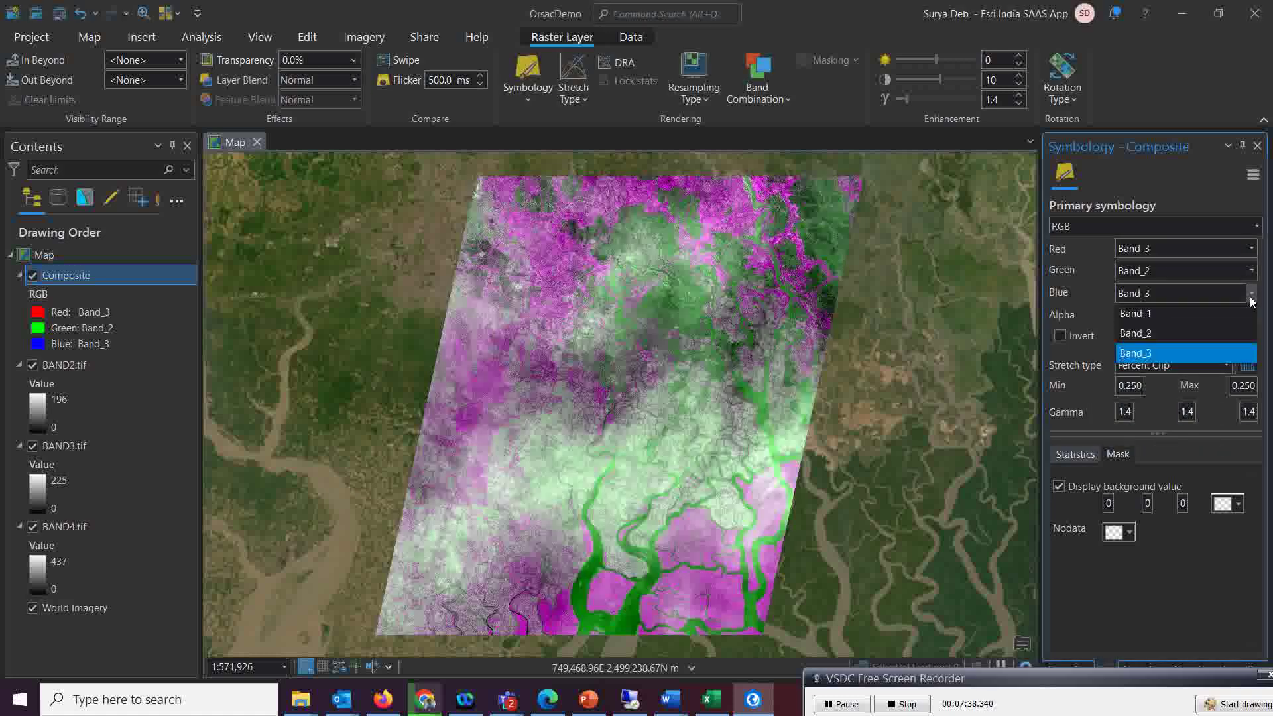
click(1174, 319)
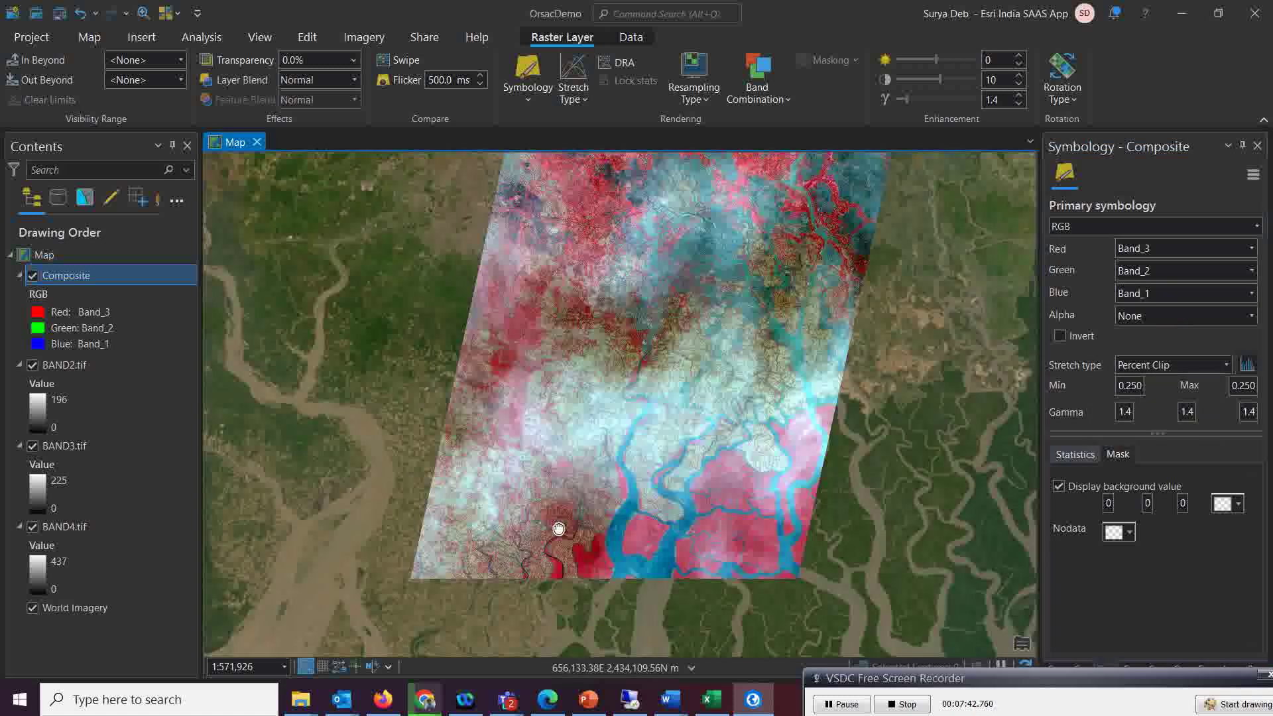
drag(520, 590, 560, 528)
scroll(554, 555, up, 3)
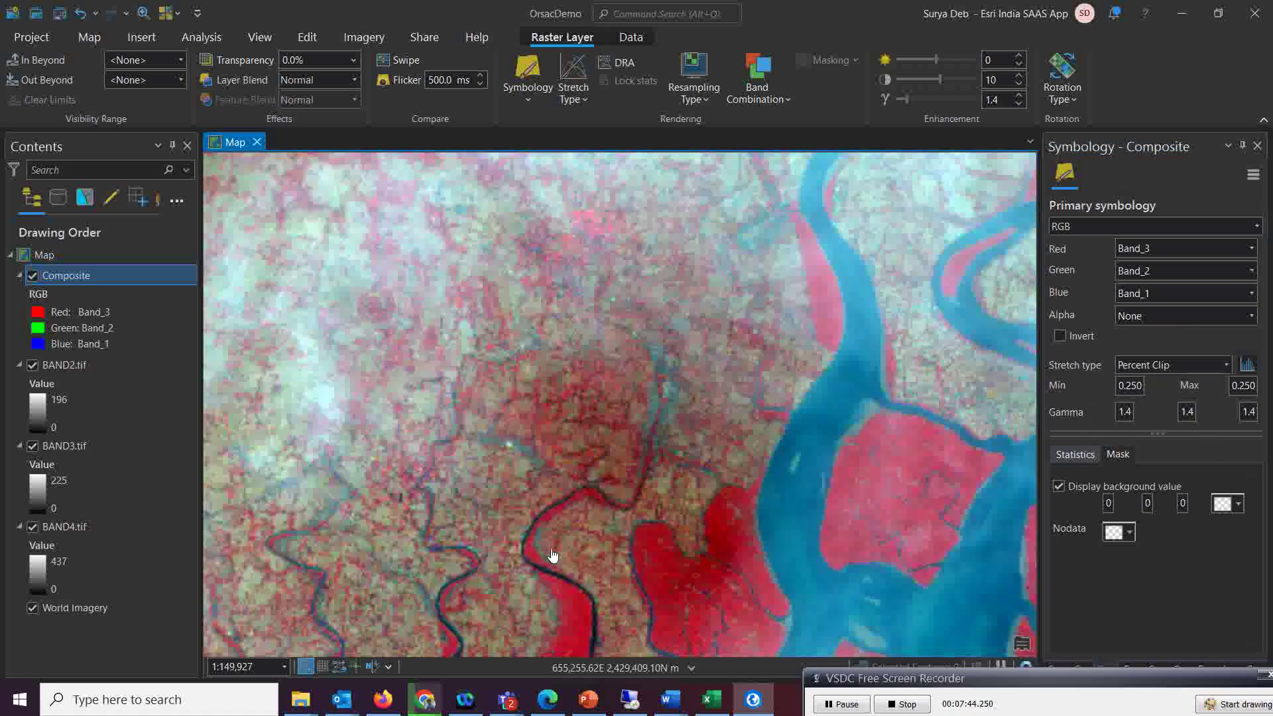
scroll(560, 549, up, 3)
drag(585, 487, 581, 477)
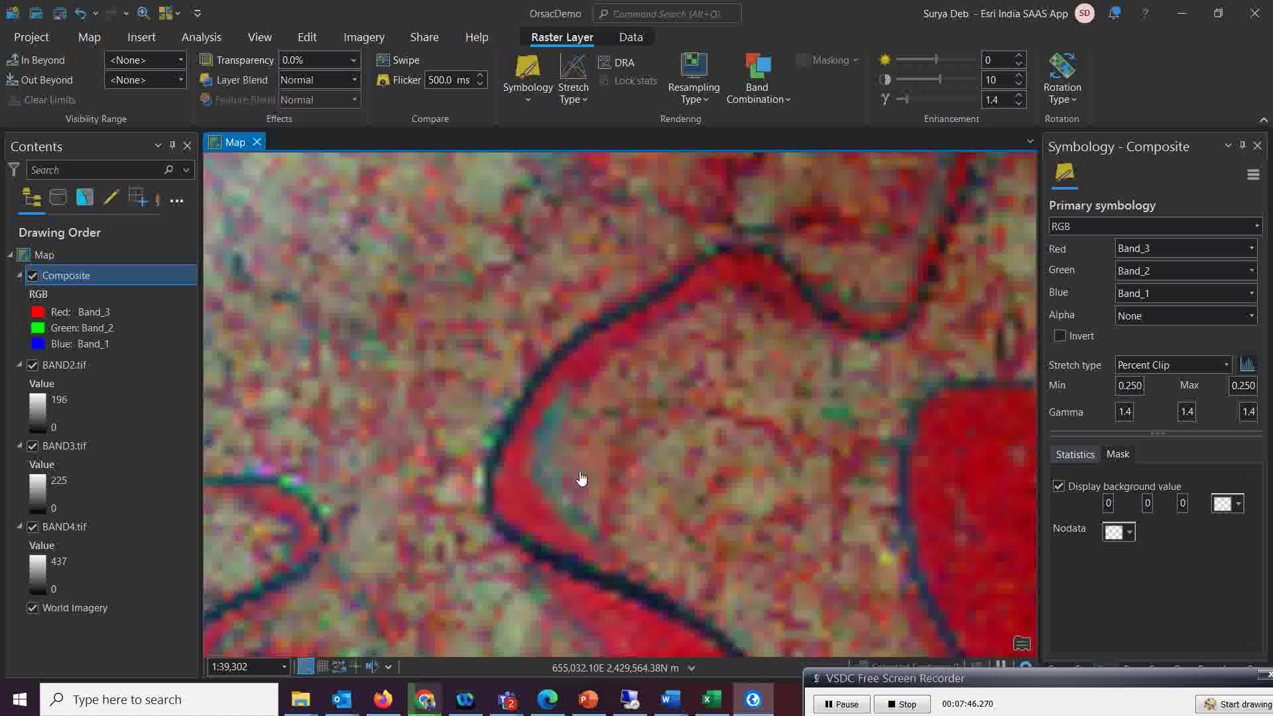
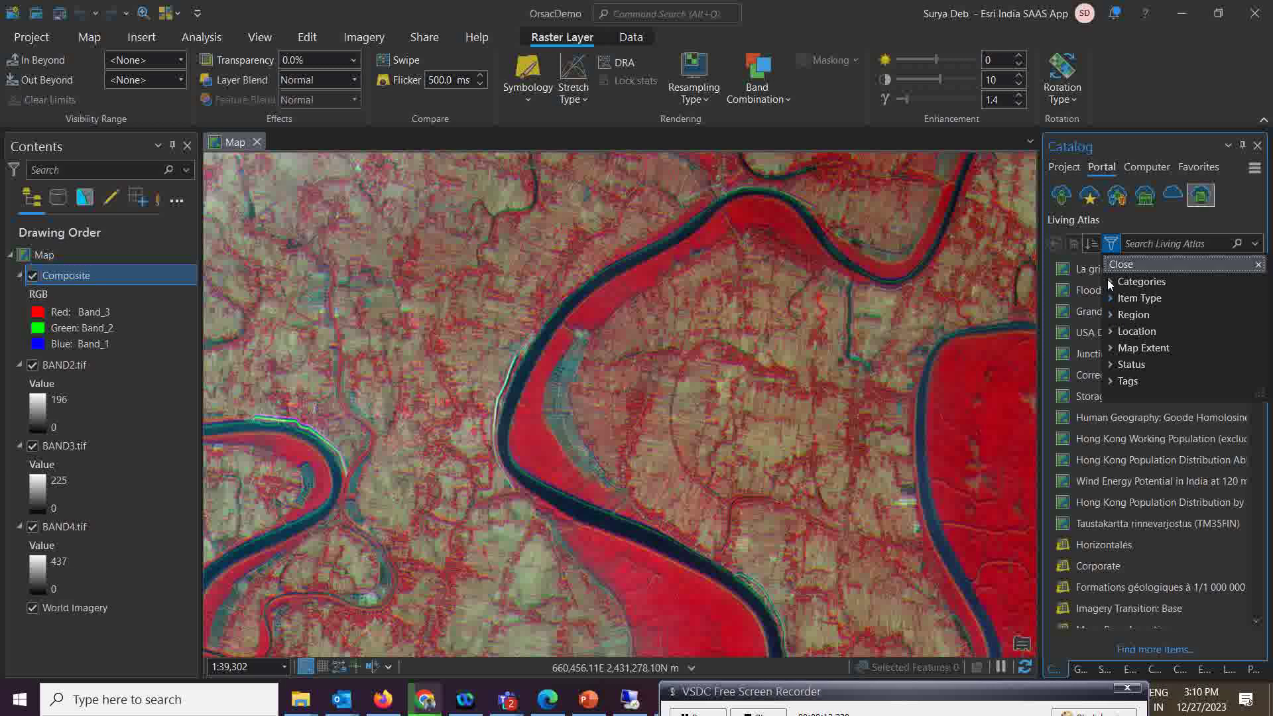
Filter the Living Atlas items by the Imagery category and add the Sentinel-2 Views layer to the current map
click(1111, 282)
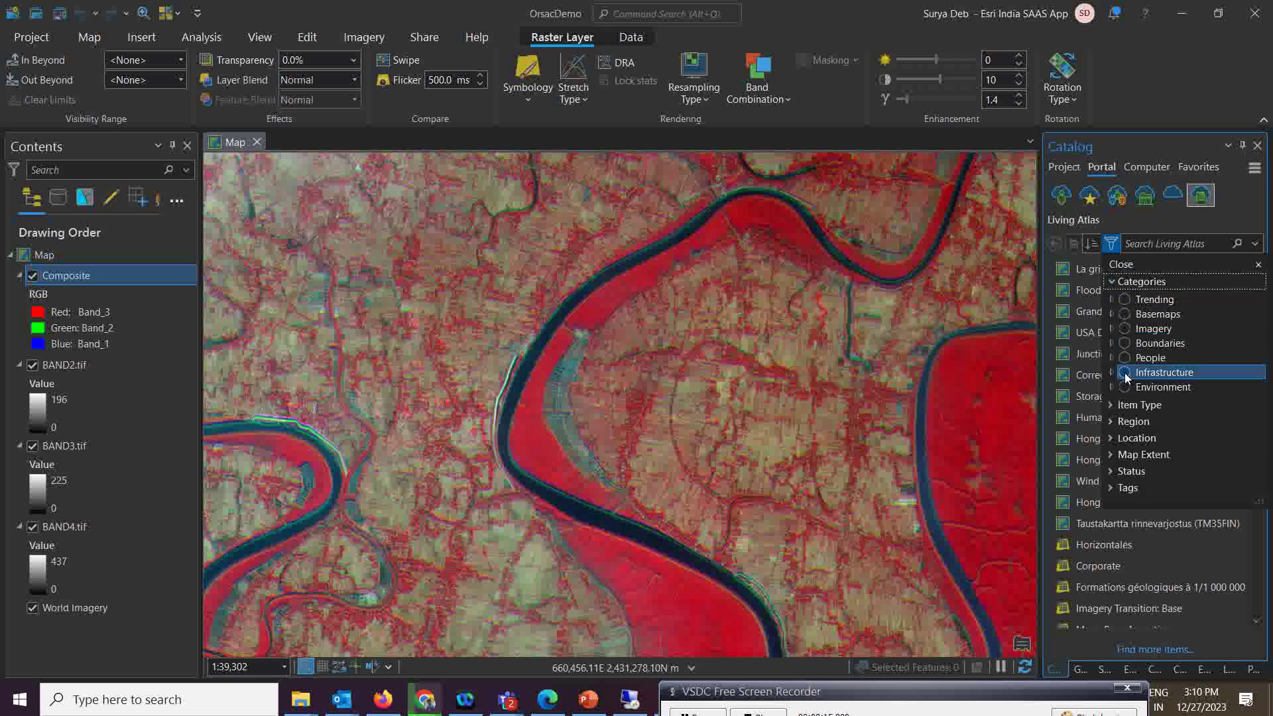
click(1125, 329)
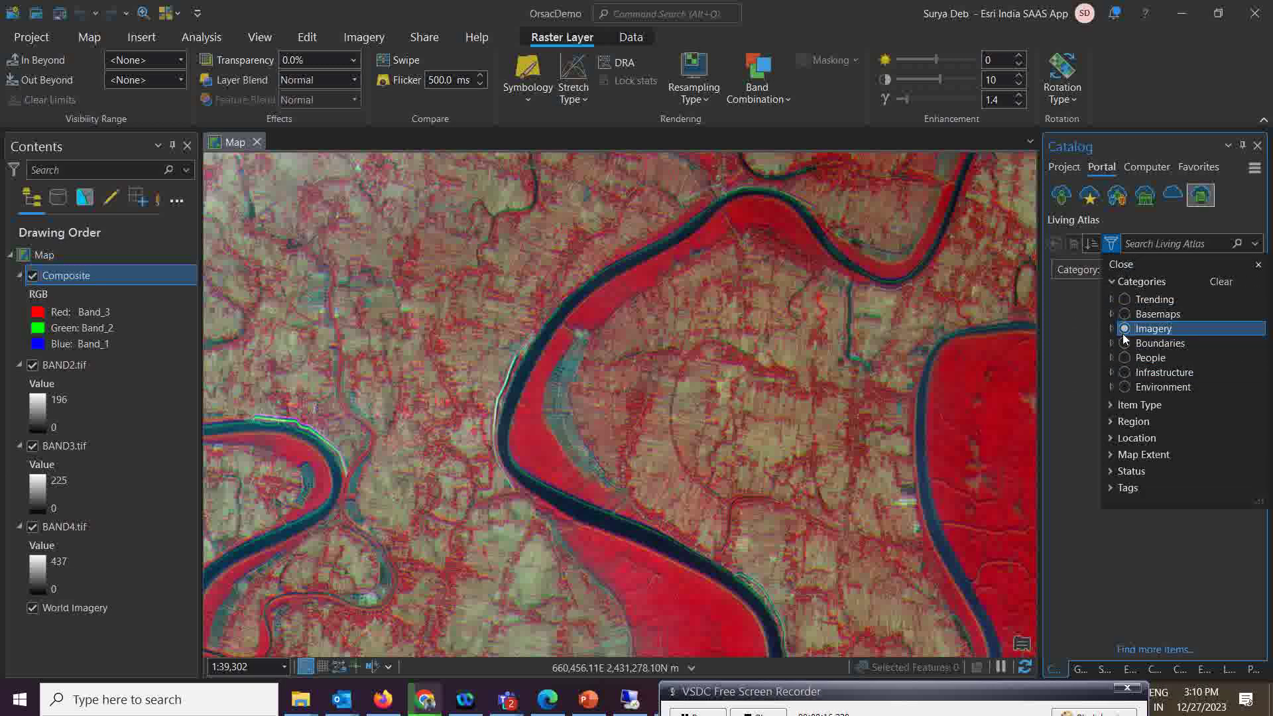
click(1168, 148)
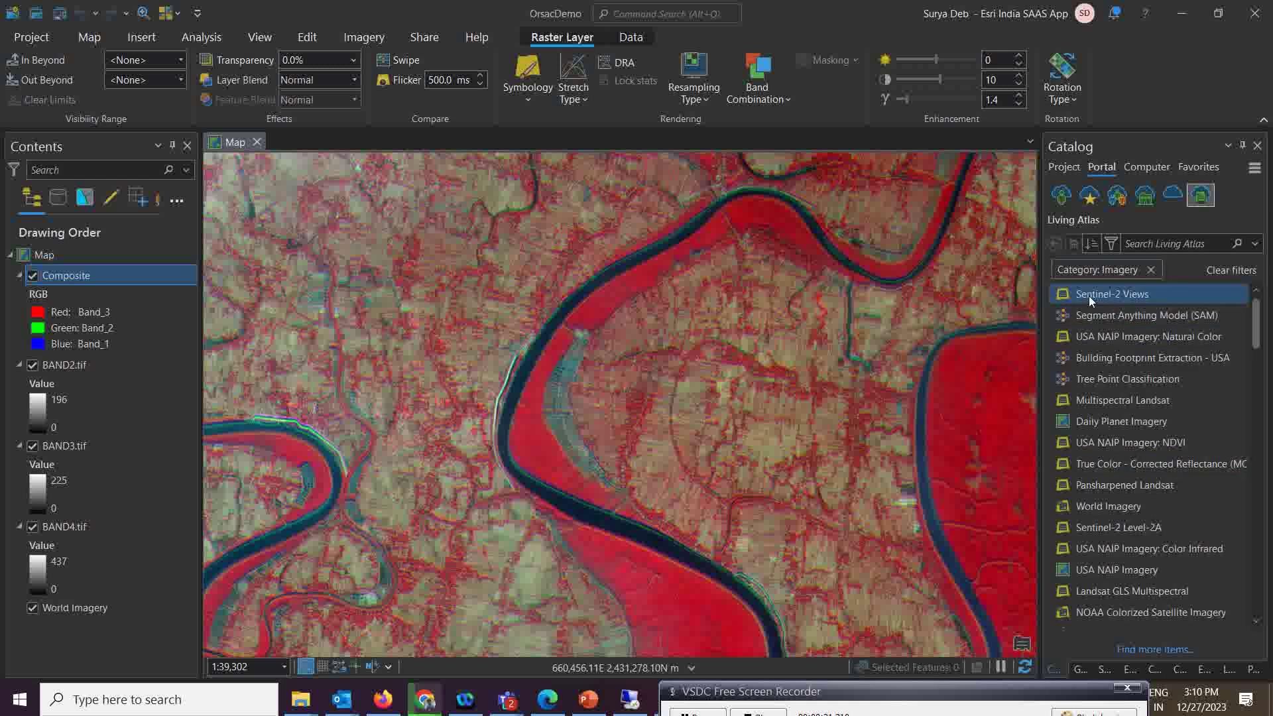
click(1095, 294)
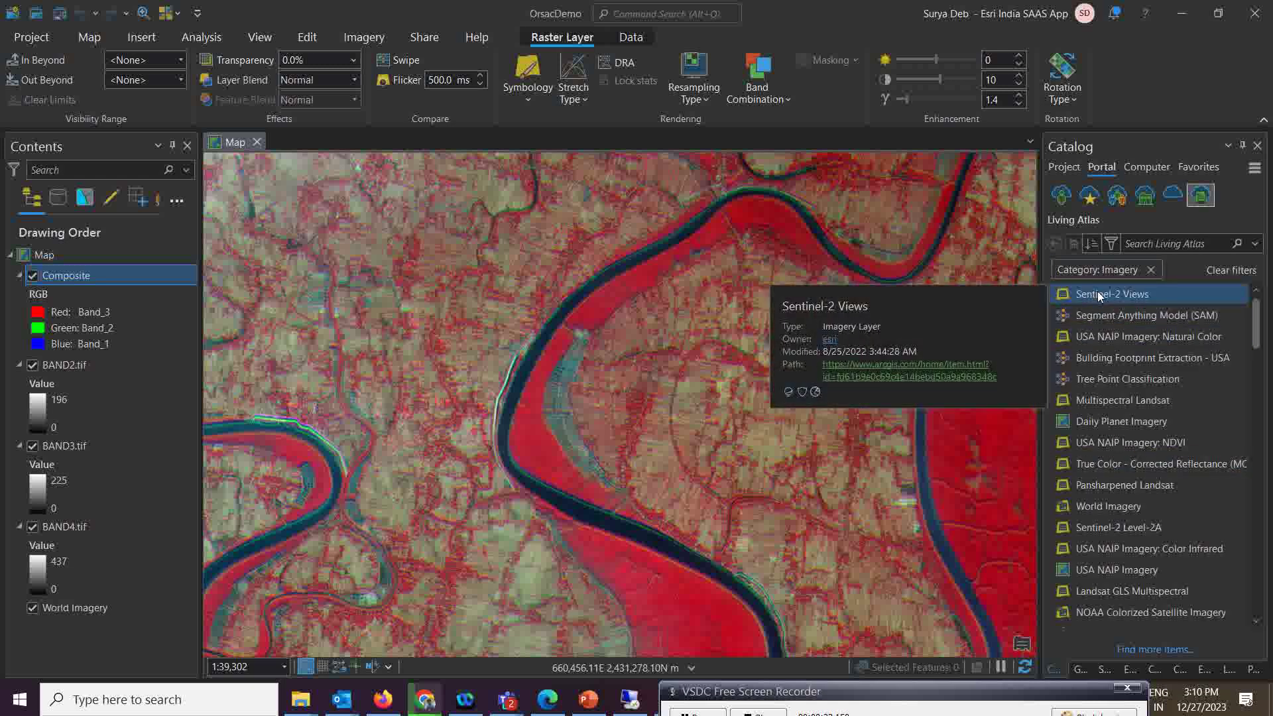
right_click(1097, 292)
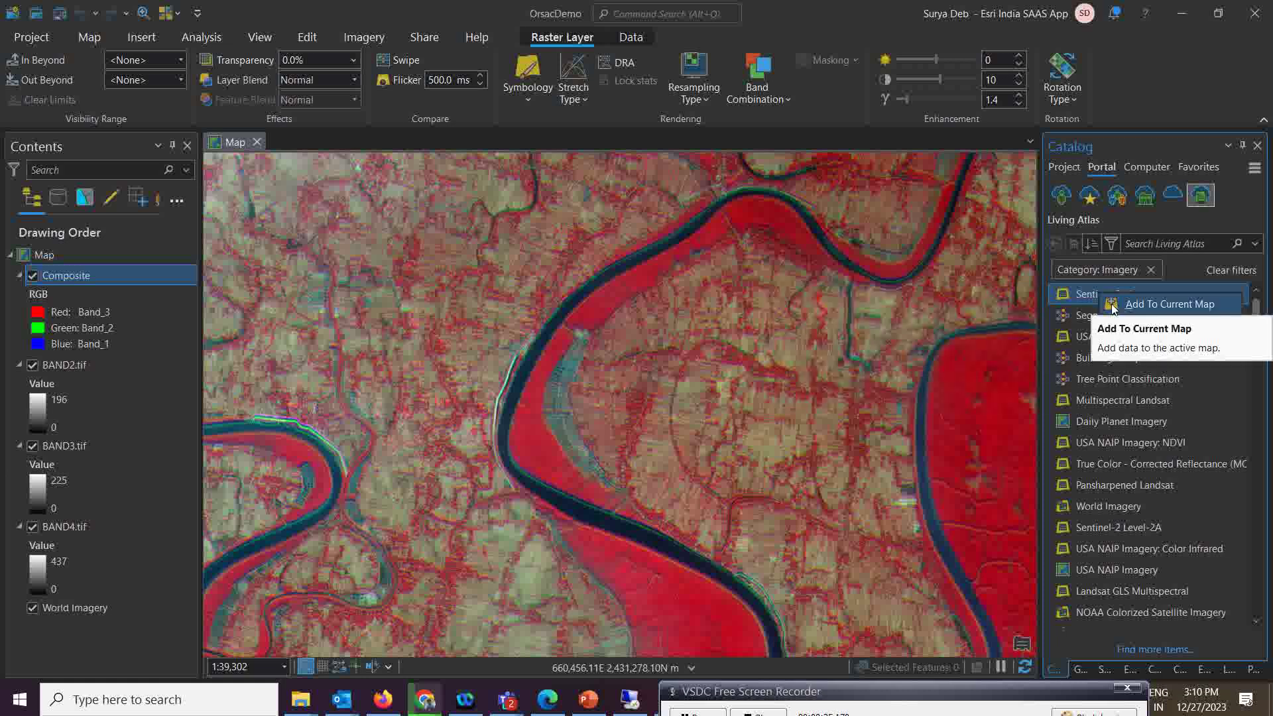
click(1113, 306)
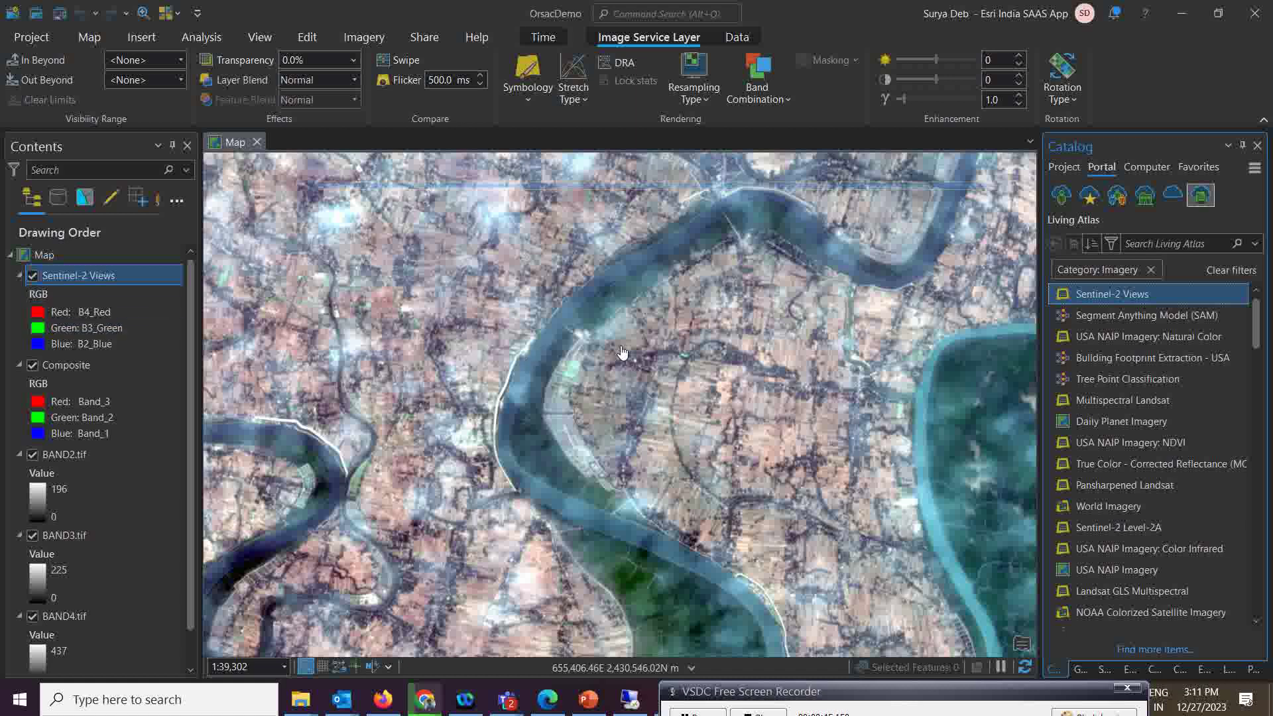
Set the Sentinel-2 Views layer's processing template to Color Infrared with DRA
click(87, 277)
right_click(86, 276)
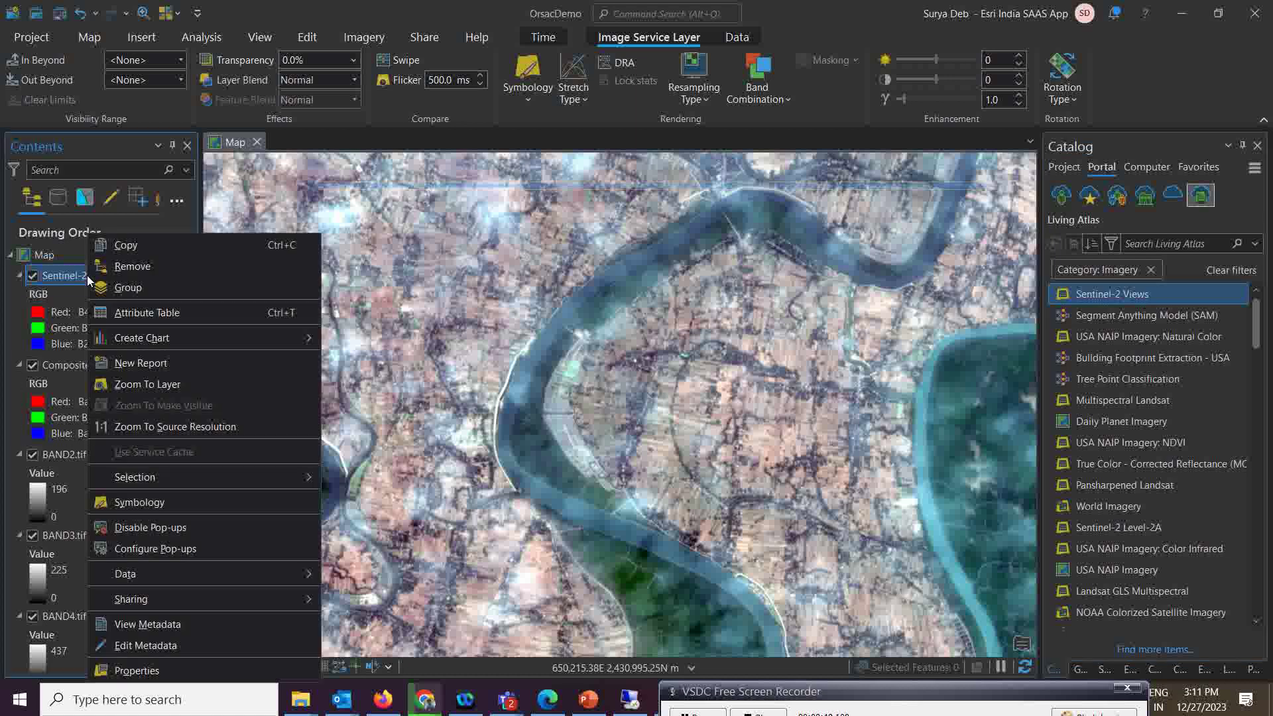
click(137, 672)
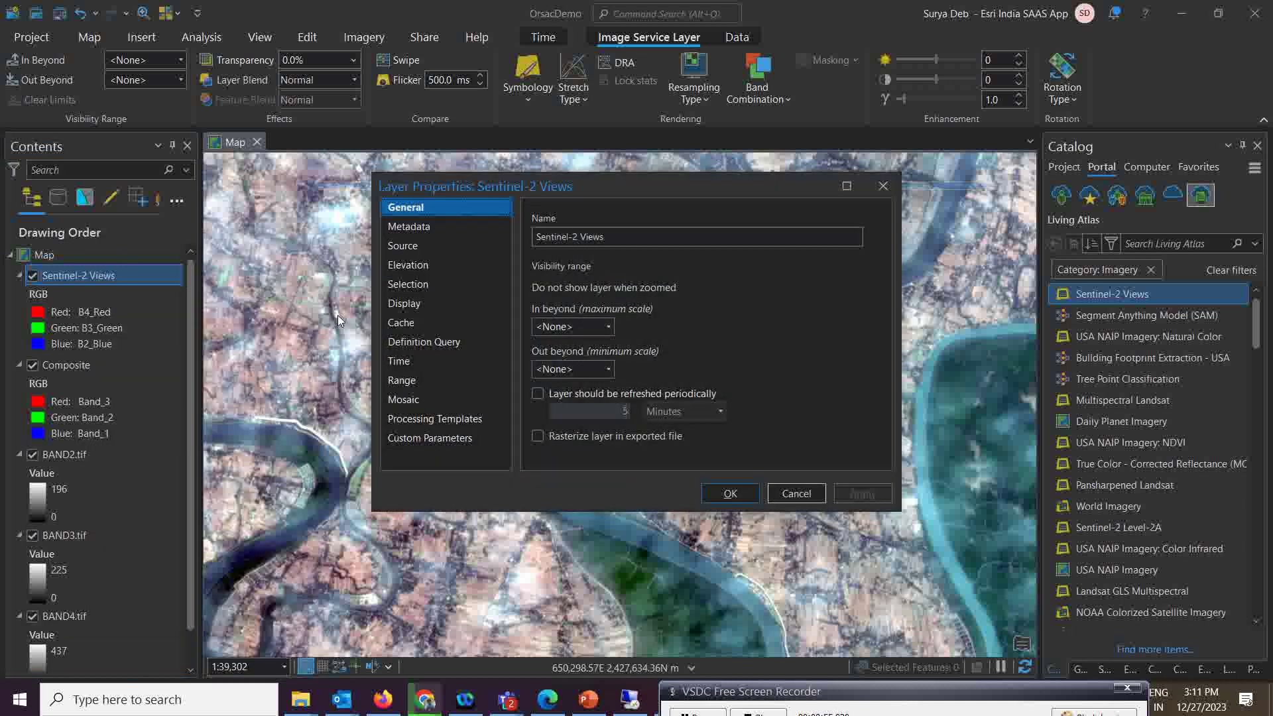
click(440, 419)
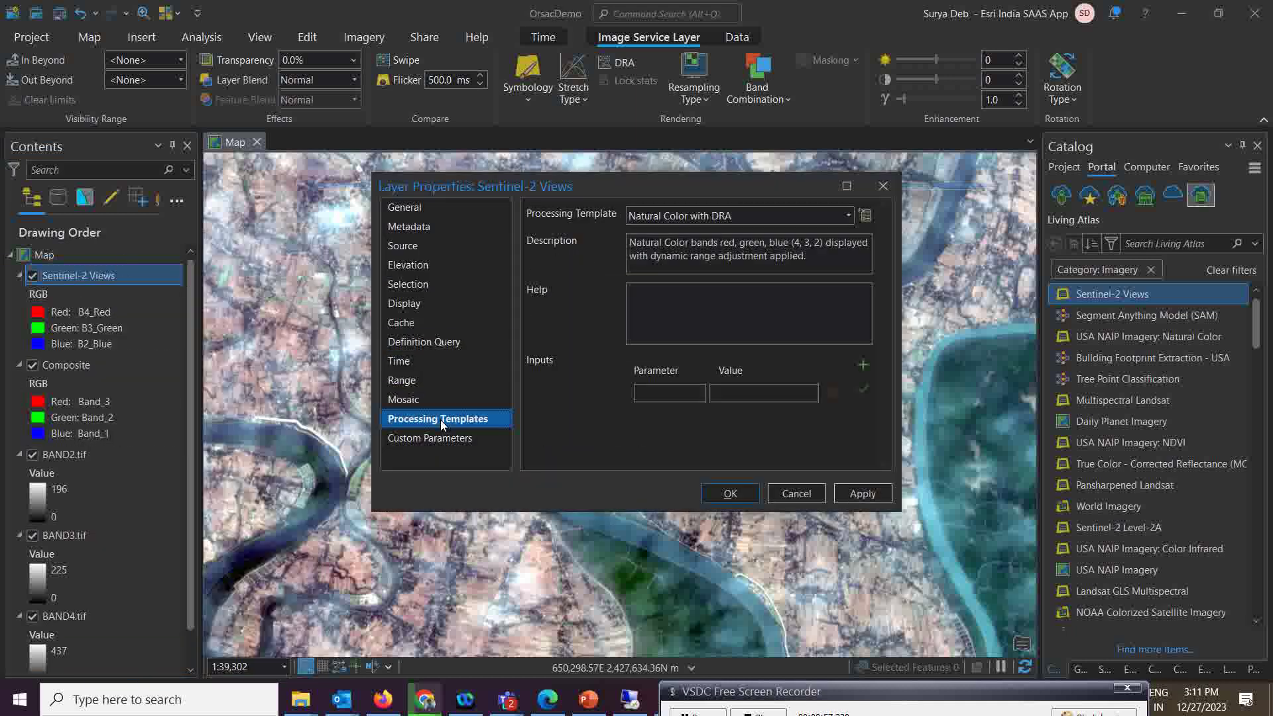
click(849, 216)
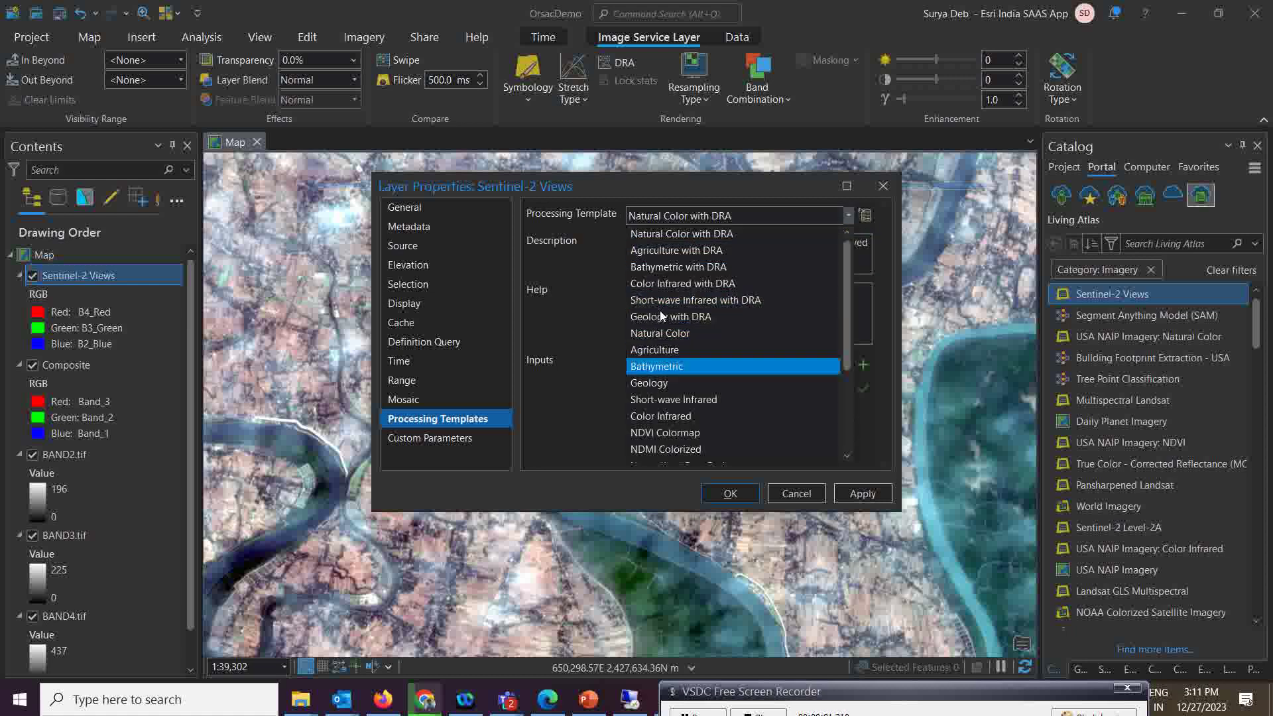
click(710, 286)
click(860, 494)
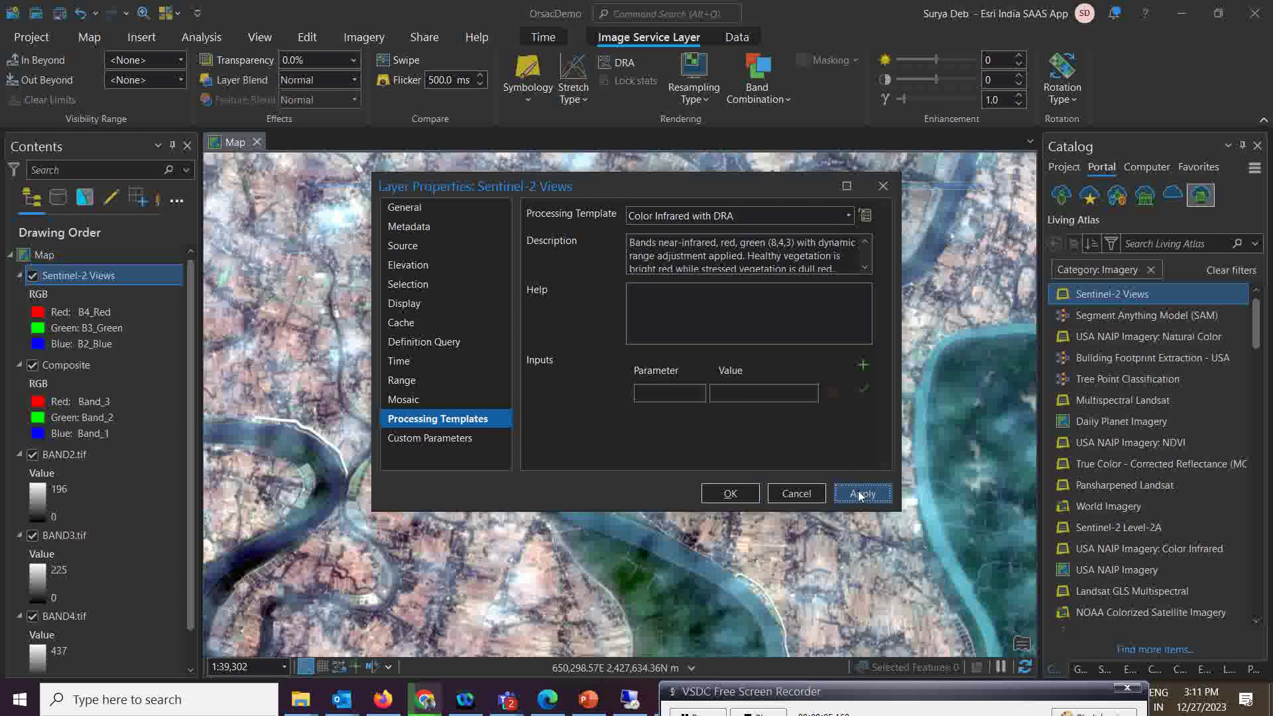
click(729, 494)
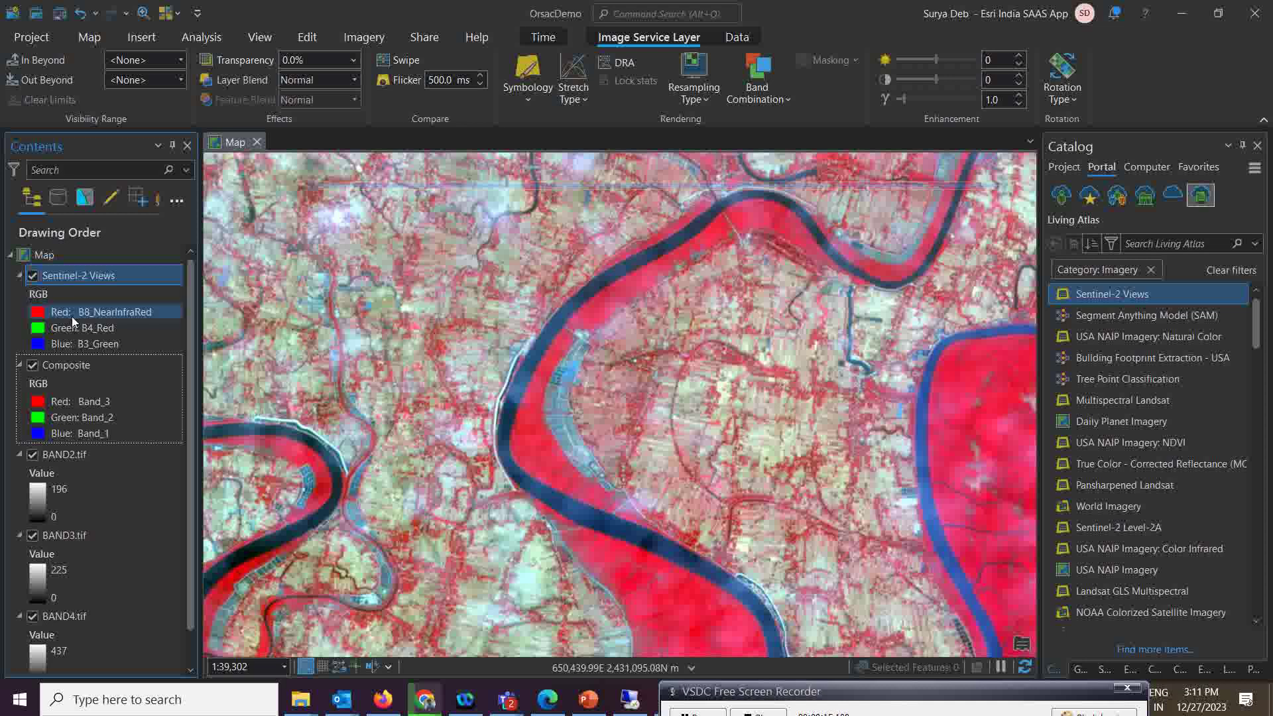
Compare Sentinel-2 Views with the Composite layer by toggling its visibility and swiping it across the map
click(33, 276)
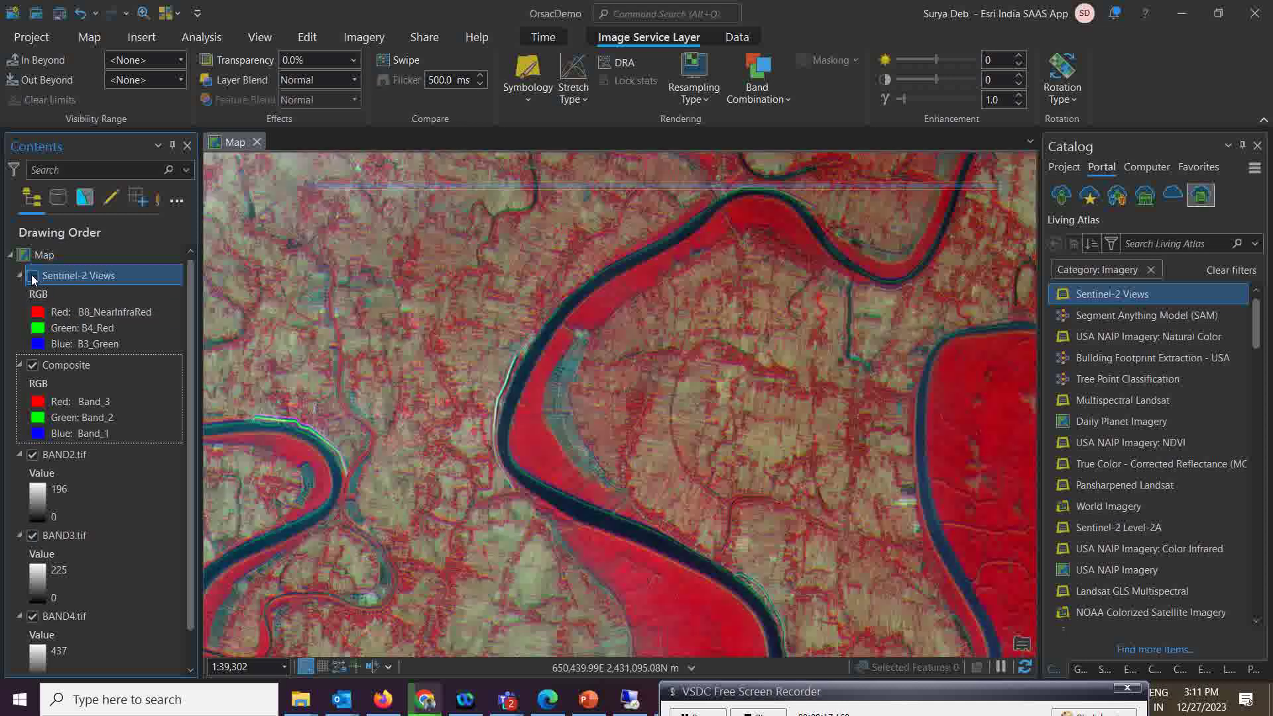
click(32, 276)
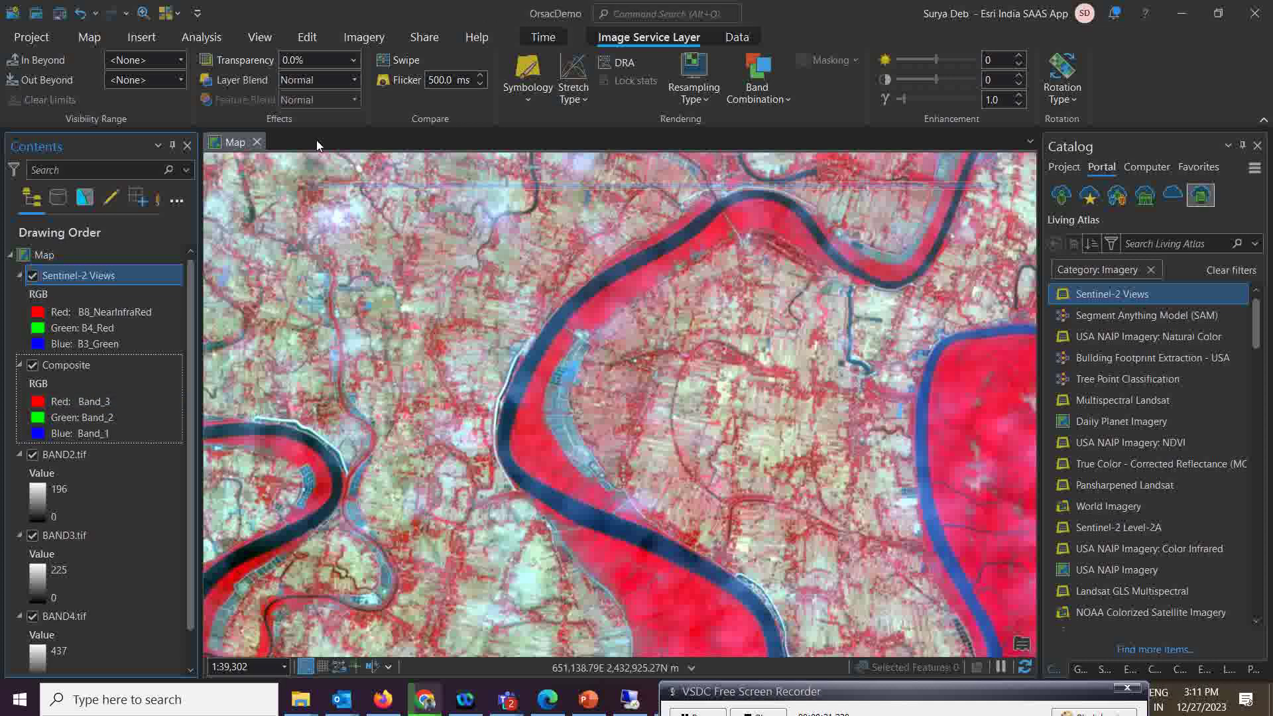
click(385, 61)
mouse_move(618, 263)
mouse_down()
mouse_move(615, 431)
mouse_move(639, 348)
mouse_move(614, 438)
mouse_move(631, 339)
mouse_move(605, 422)
mouse_move(630, 243)
mouse_up()
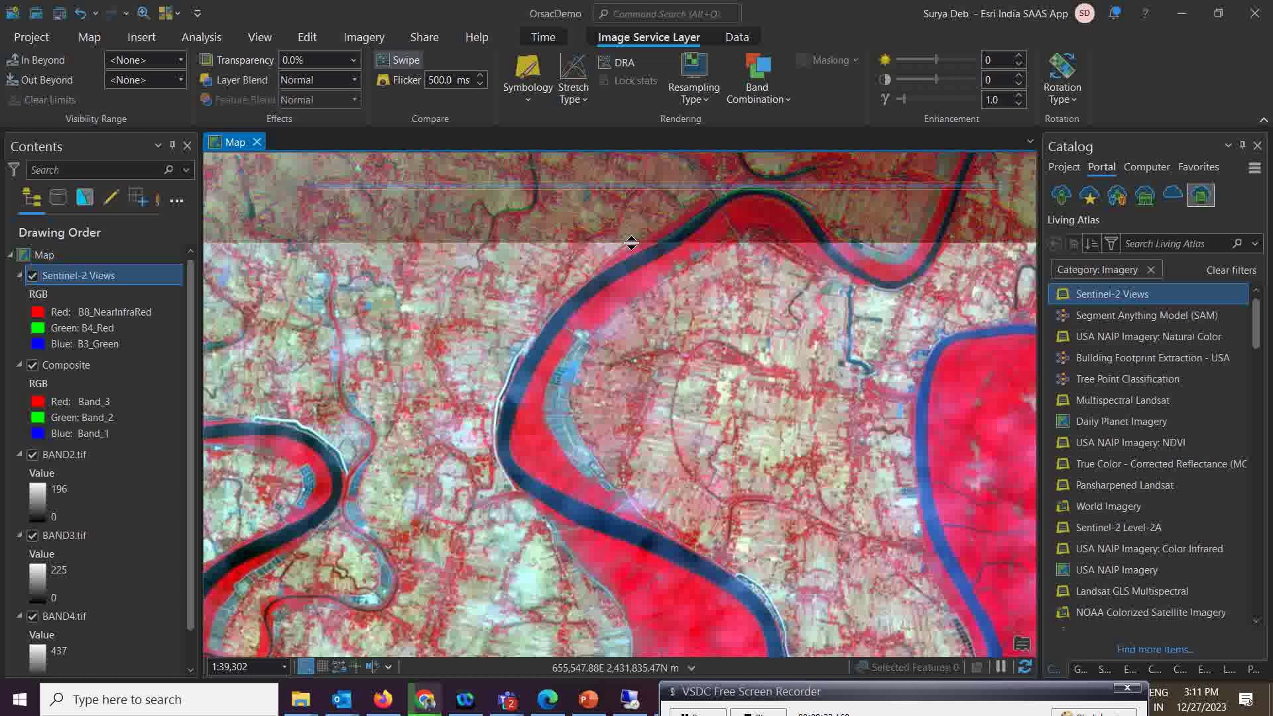
drag(631, 242, 435, 190)
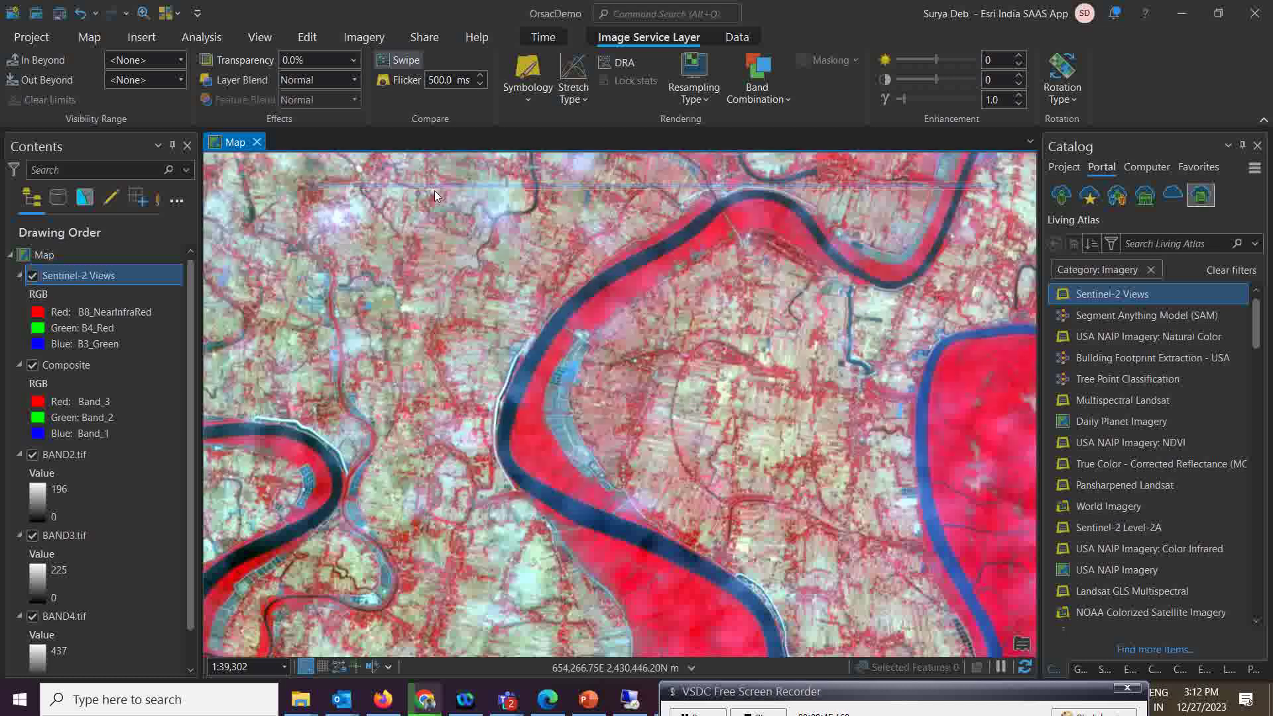
Compare Sentinel-2 Views with the layer beneath by varying its transparency and flickering it at 500 ms around the river bend
click(353, 61)
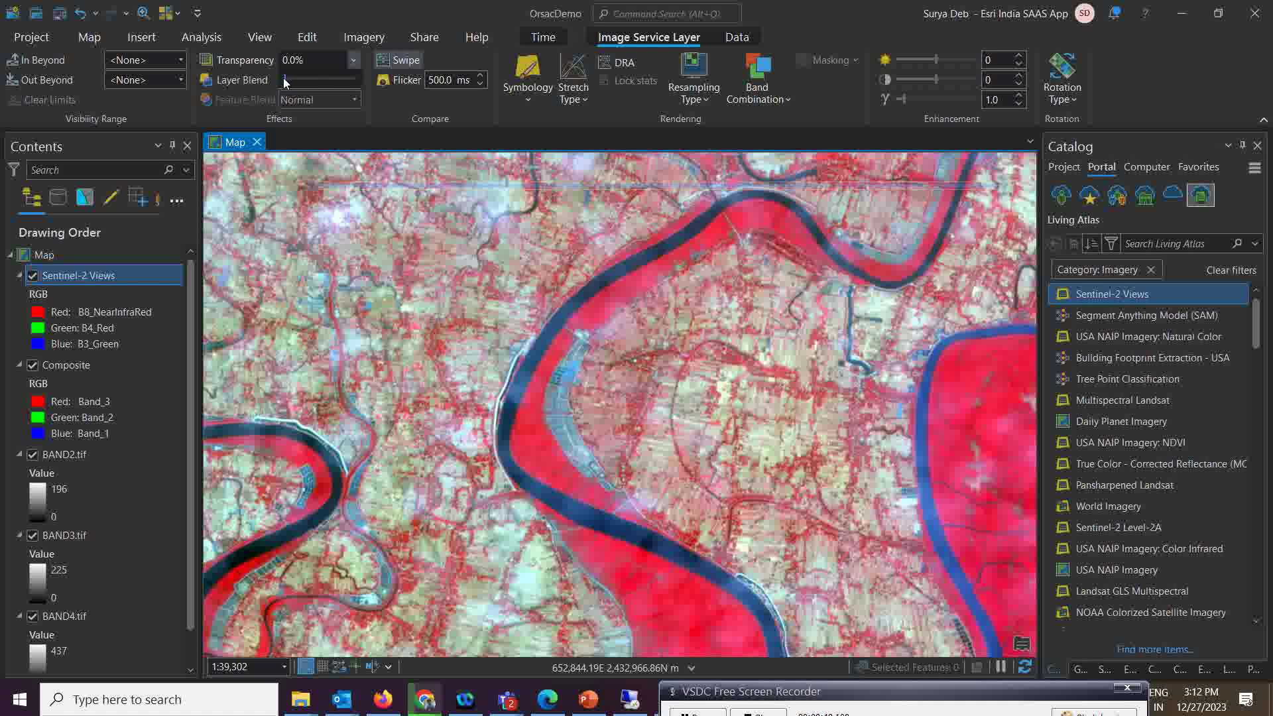
mouse_move(284, 78)
mouse_down()
mouse_move(344, 90)
mouse_move(285, 80)
mouse_up()
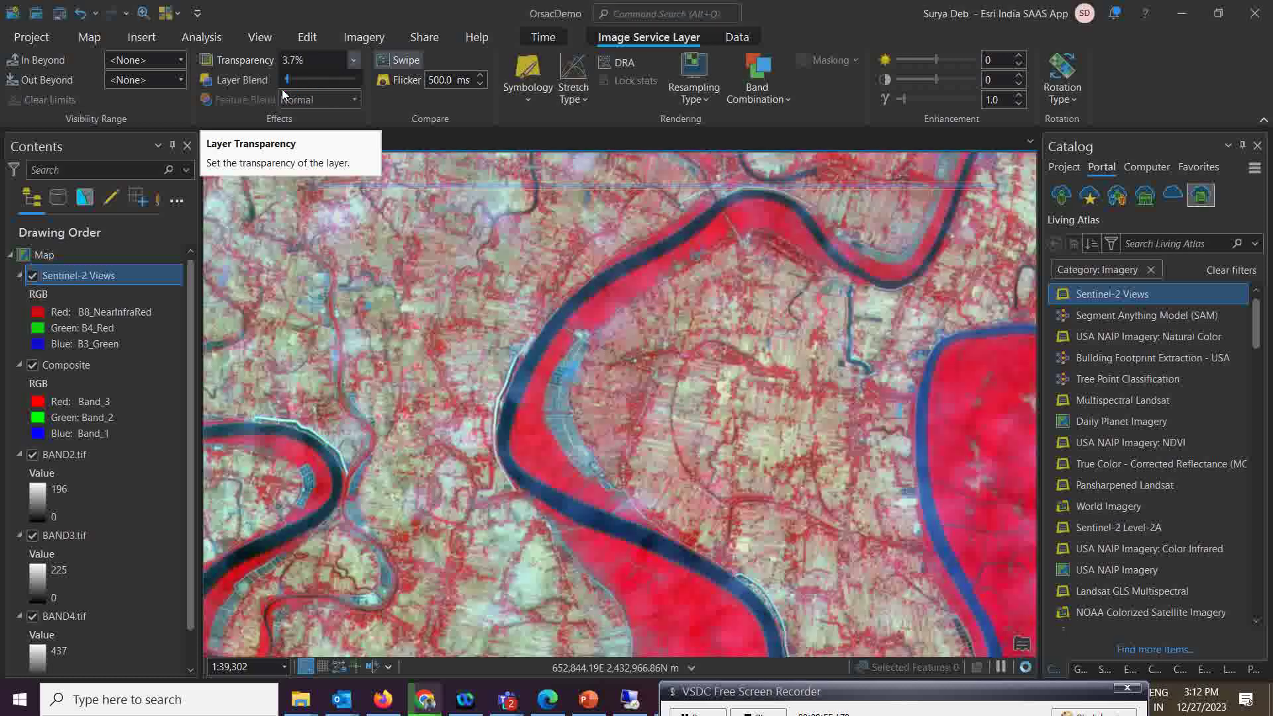
click(381, 82)
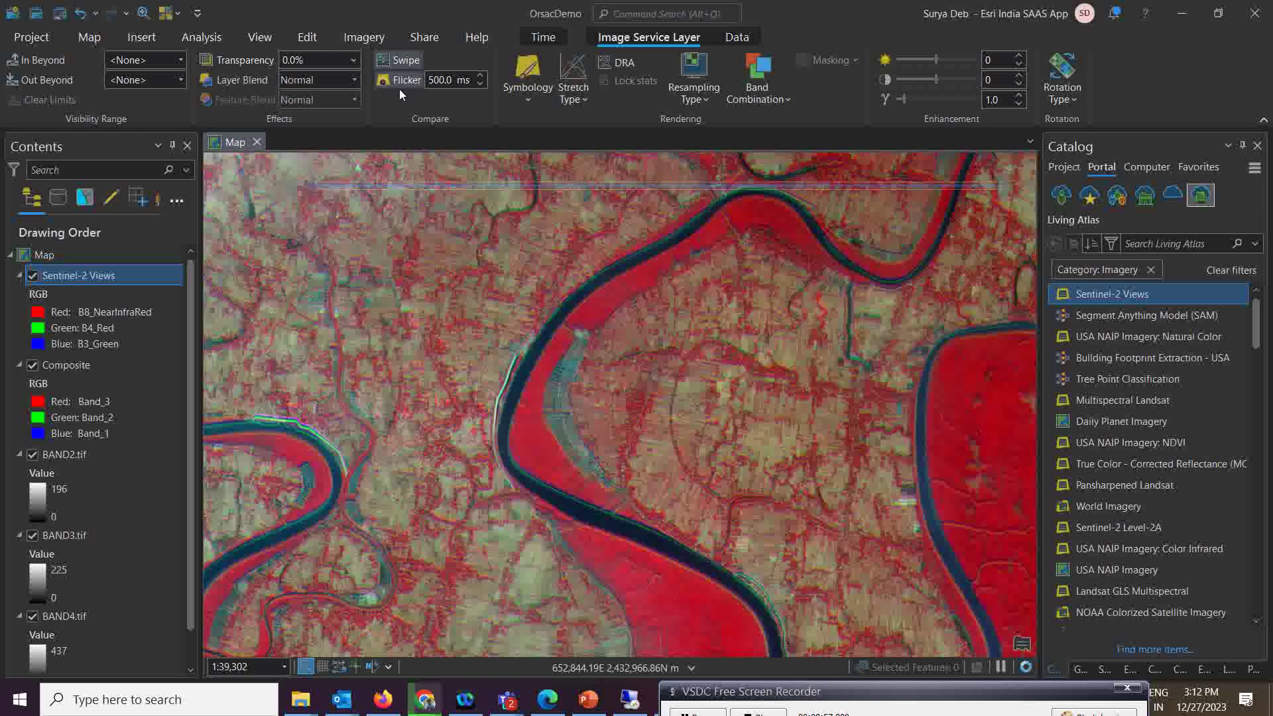
scroll(595, 406, up, 4)
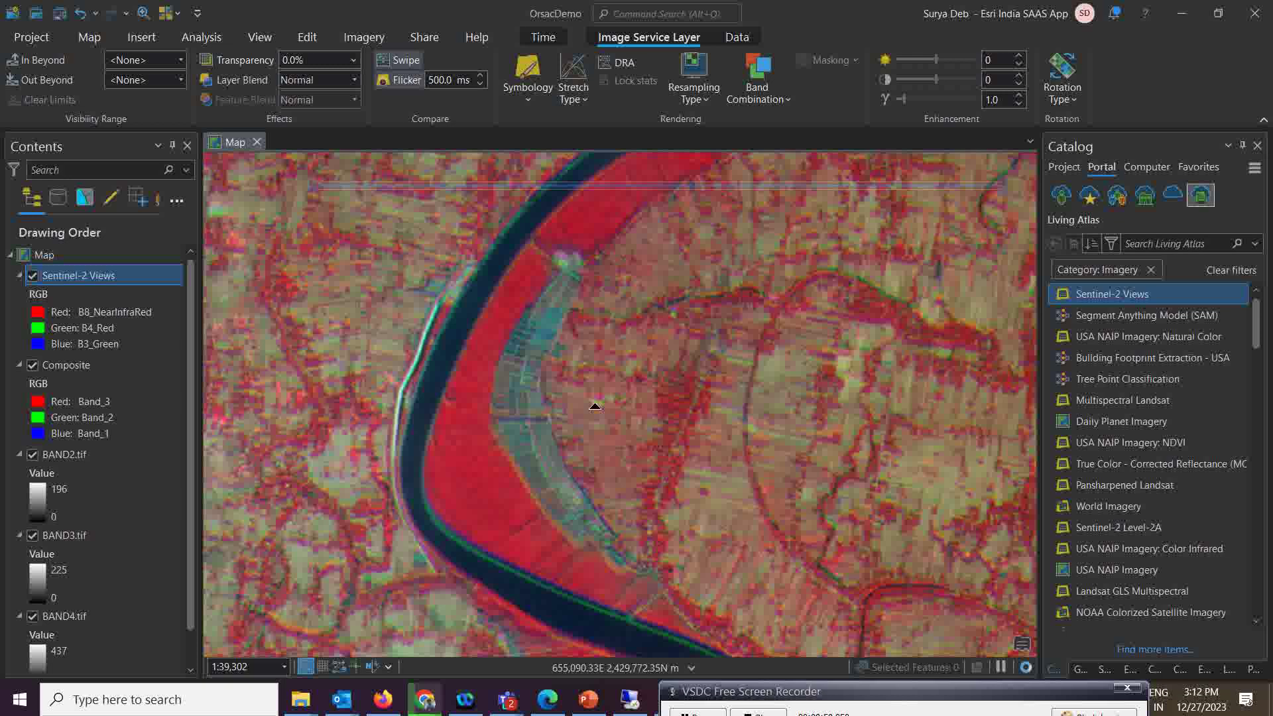
scroll(595, 406, down, 2)
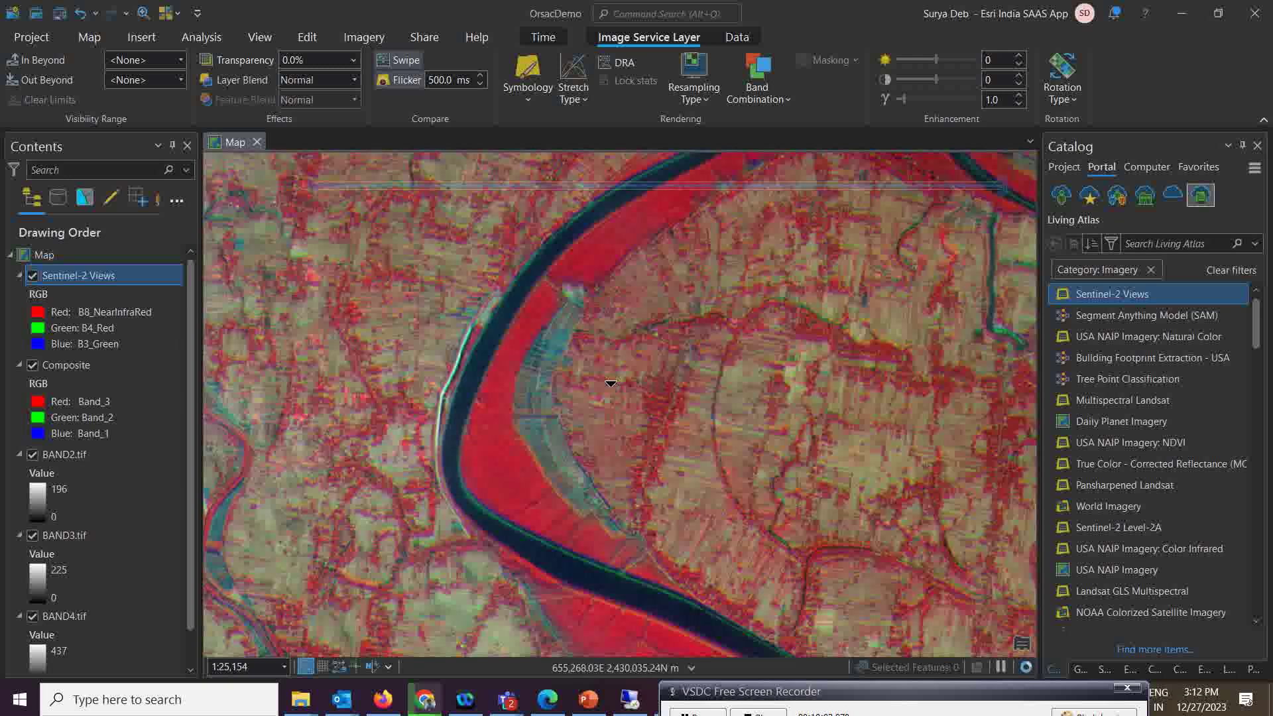
scroll(623, 415, down, 2)
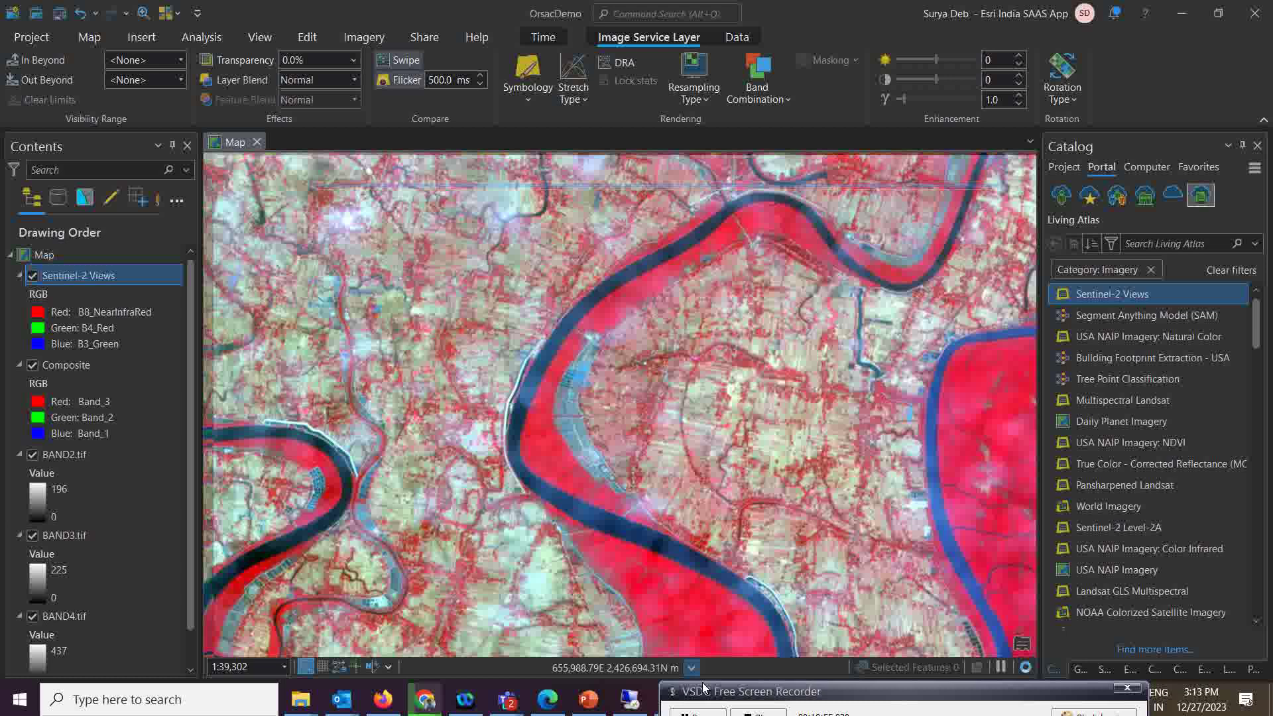
drag(719, 694, 799, 685)
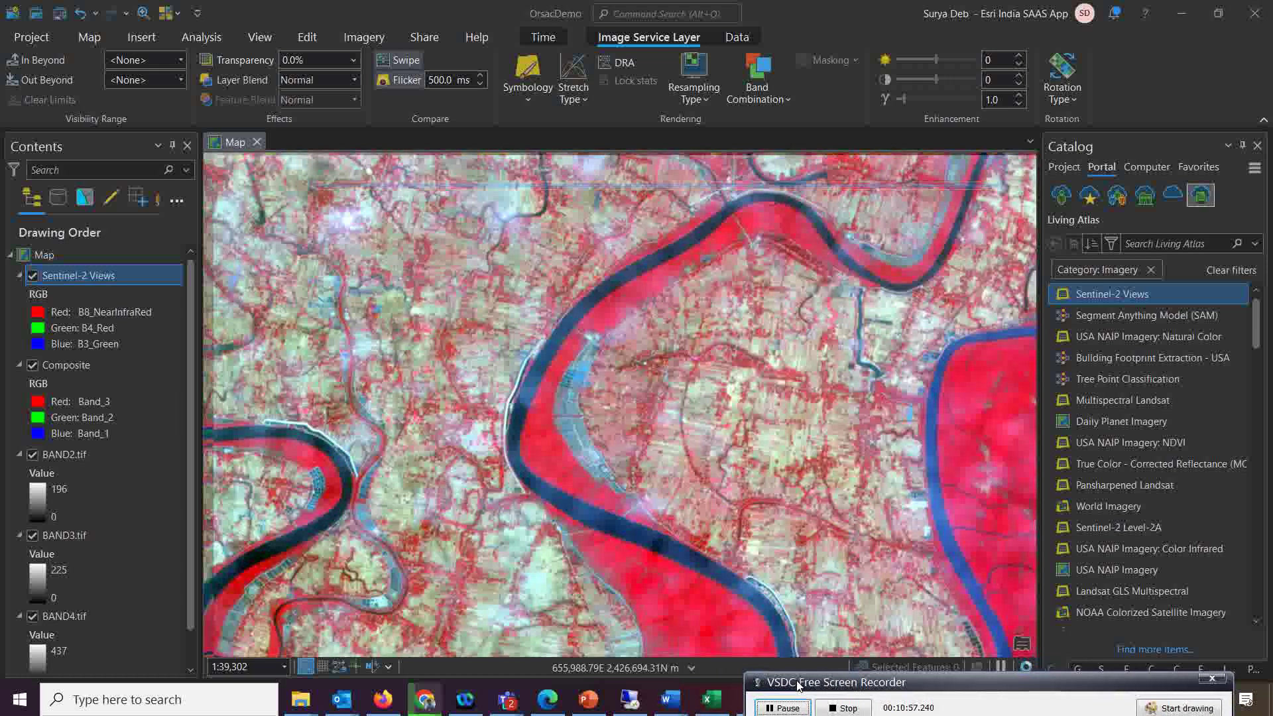